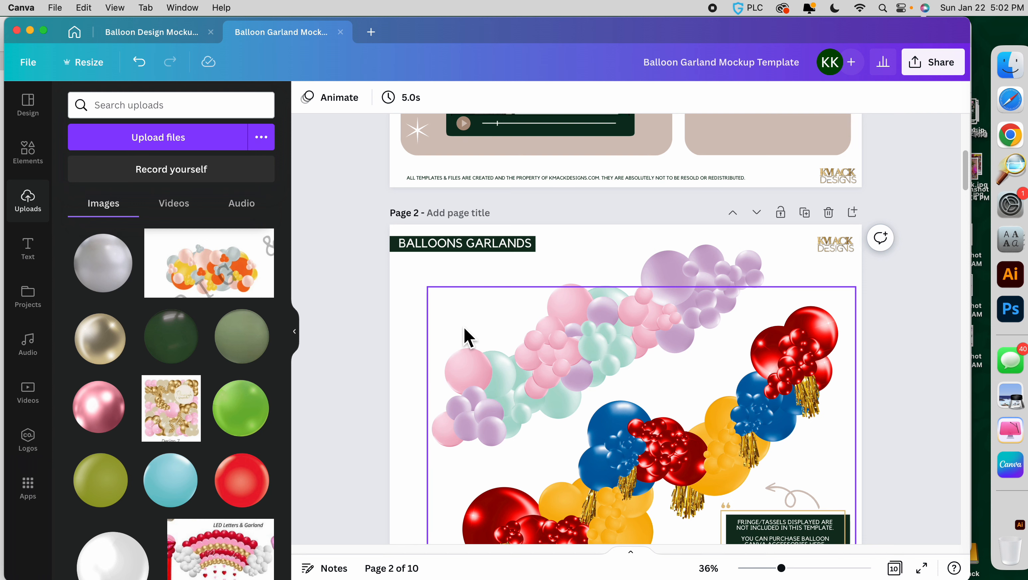
# Look through the template's balloon garland, wall and arrangement examples from page 2 through page 8
pyautogui.scroll(-3, 465, 337)
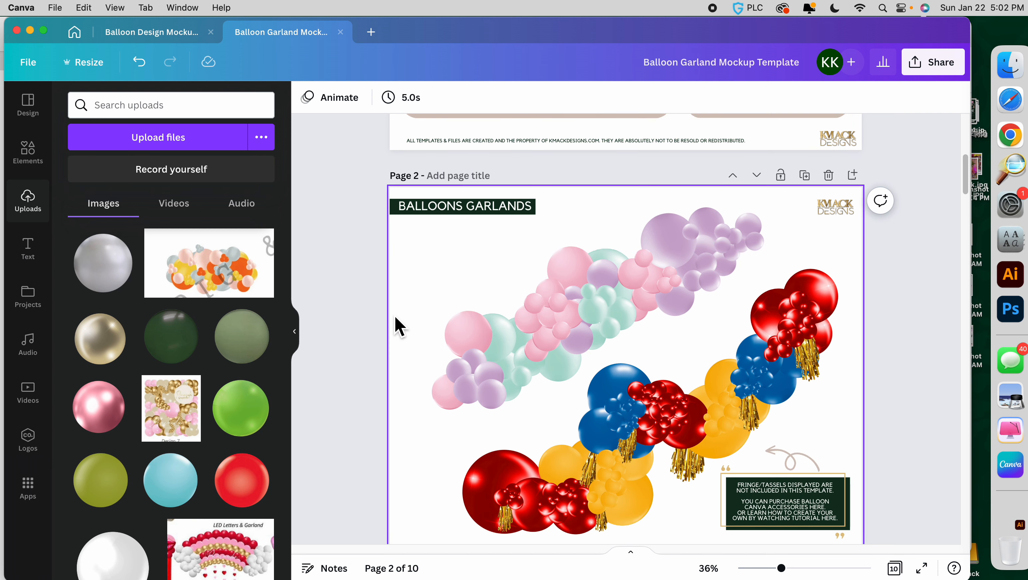
pyautogui.scroll(-10, 398, 325)
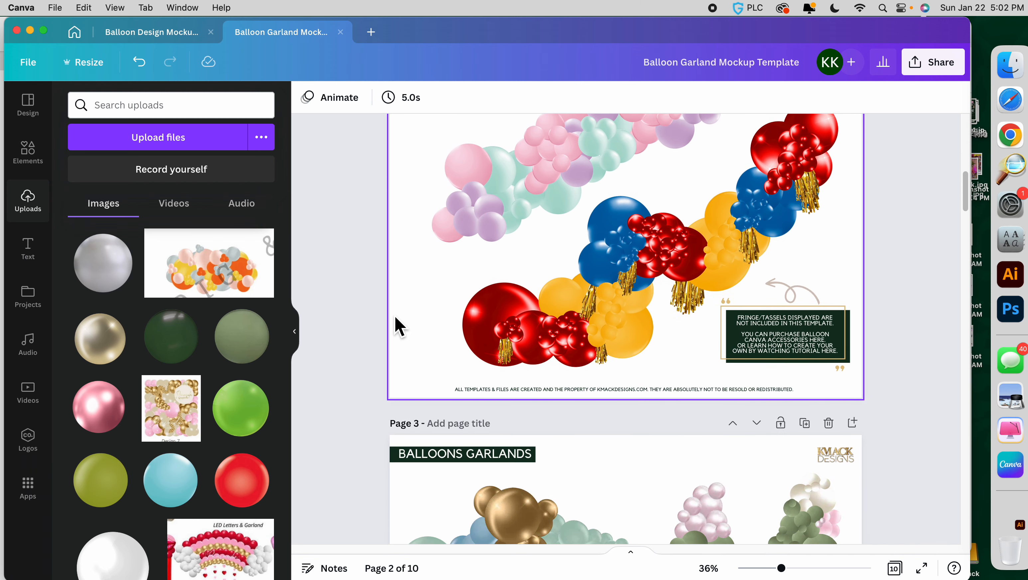
pyautogui.scroll(6, 398, 325)
pyautogui.scroll(-15, 398, 325)
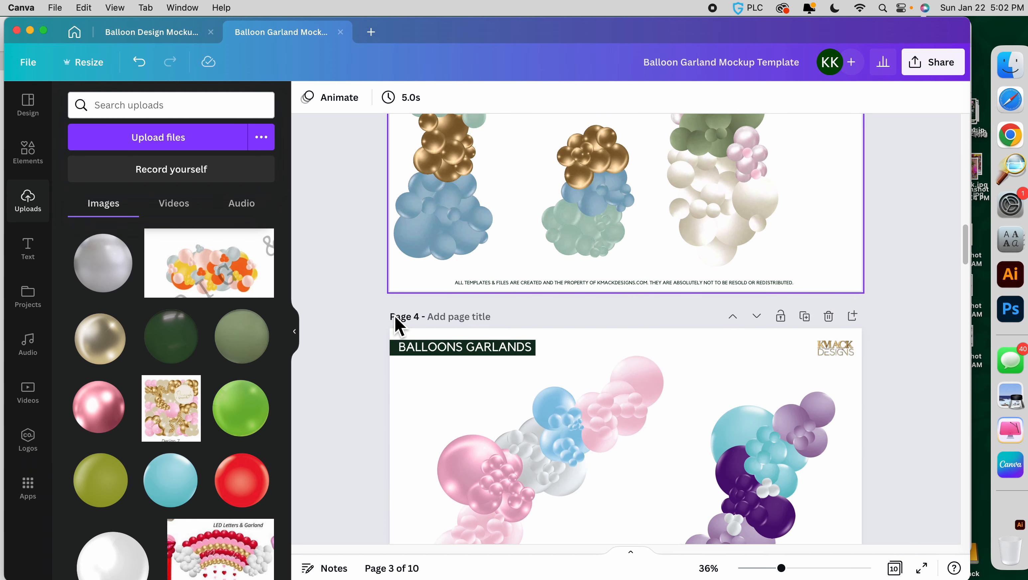
pyautogui.moveTo(124, 352); pyautogui.dragTo(169, 345)
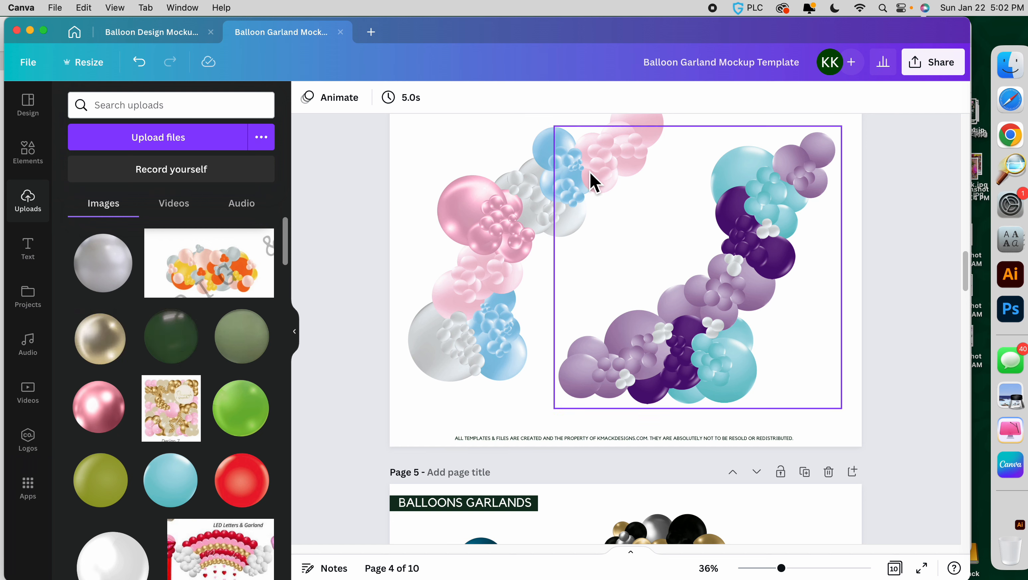
pyautogui.scroll(-1, 715, 254)
pyautogui.scroll(-15, 714, 254)
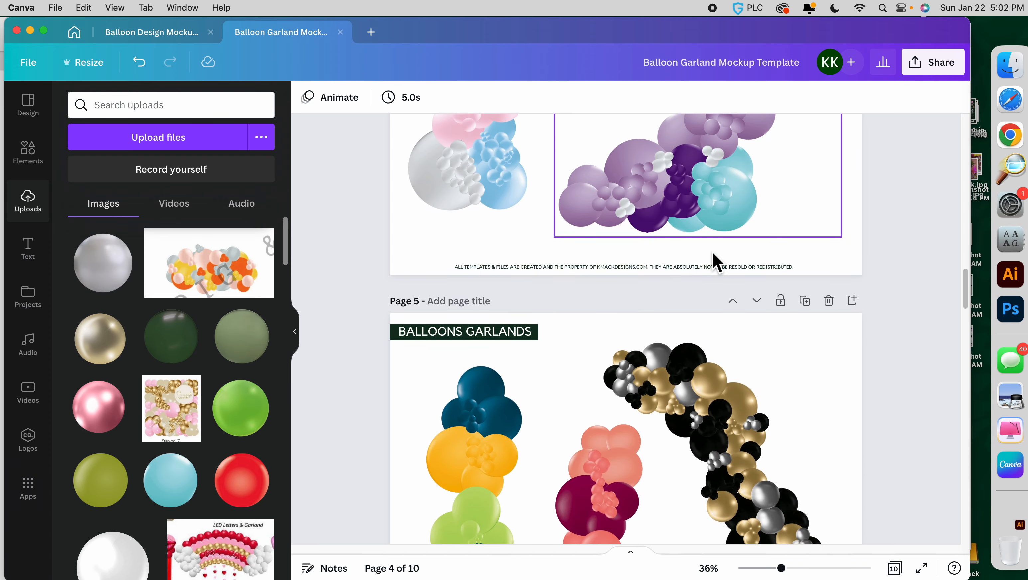
pyautogui.scroll(-15, 713, 260)
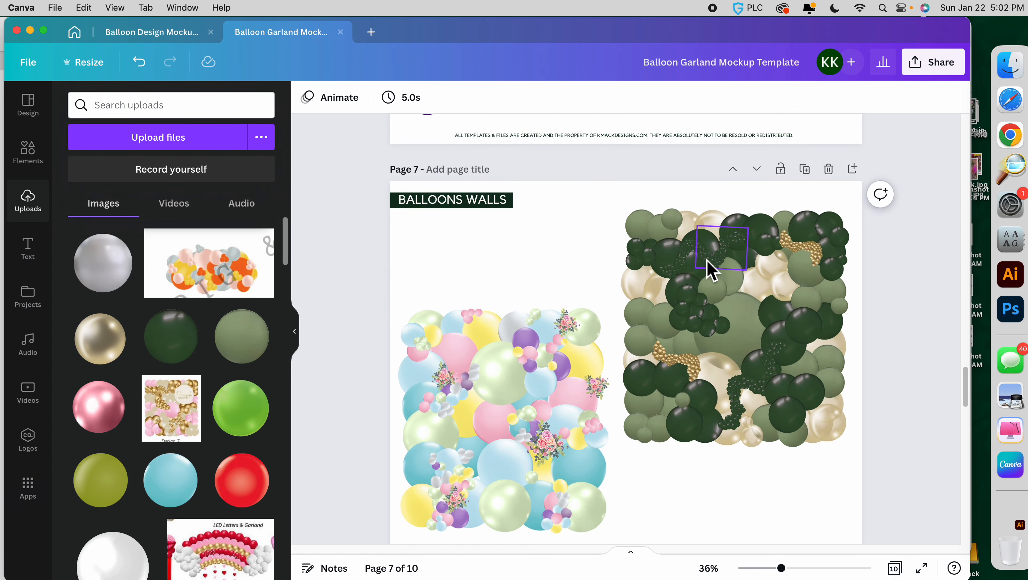
pyautogui.scroll(-8, 585, 281)
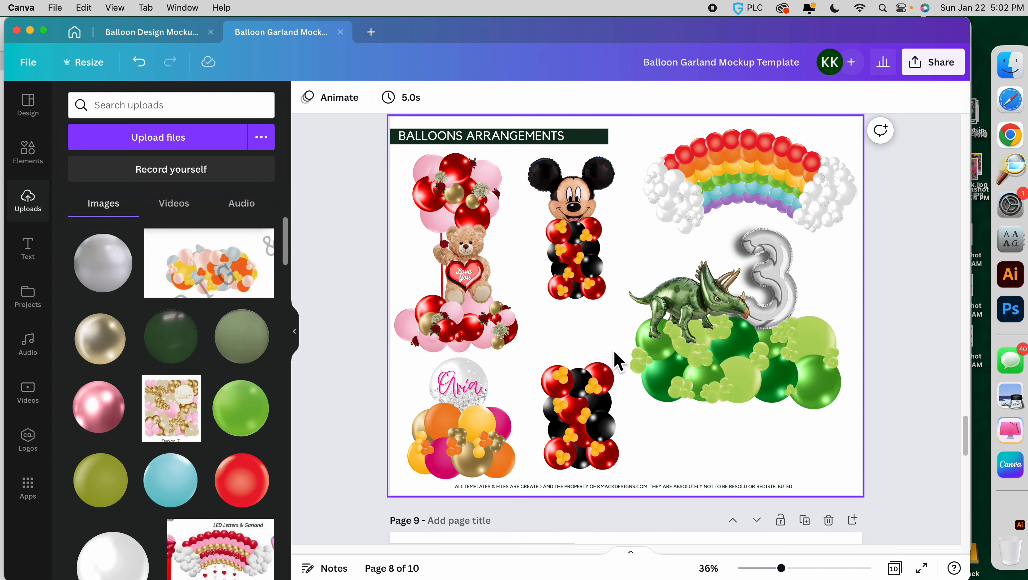
pyautogui.scroll(1, 649, 390)
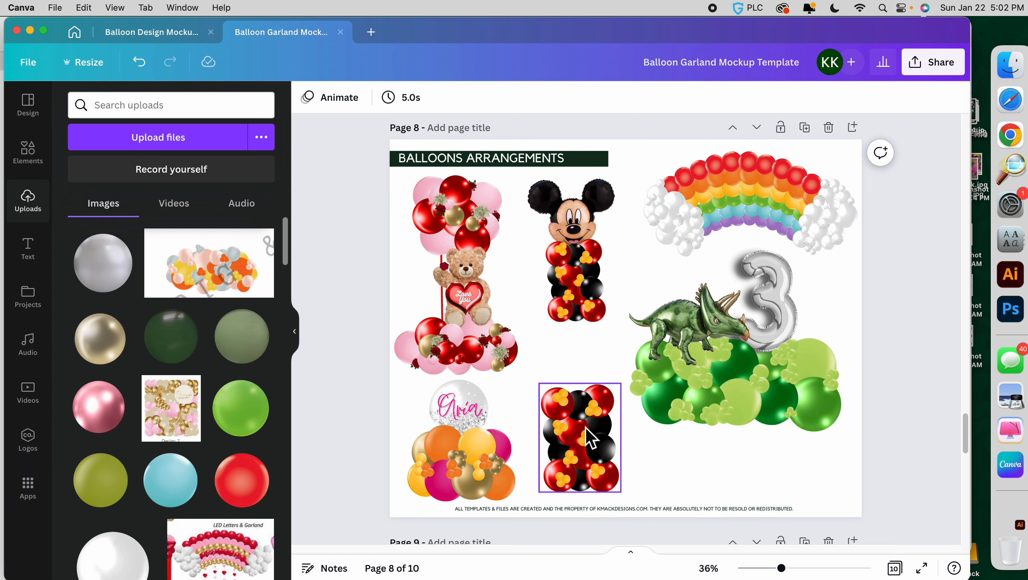
# Delete the grouped red, black and yellow balloon column without a Mickey head on page 8
pyautogui.click(591, 439)
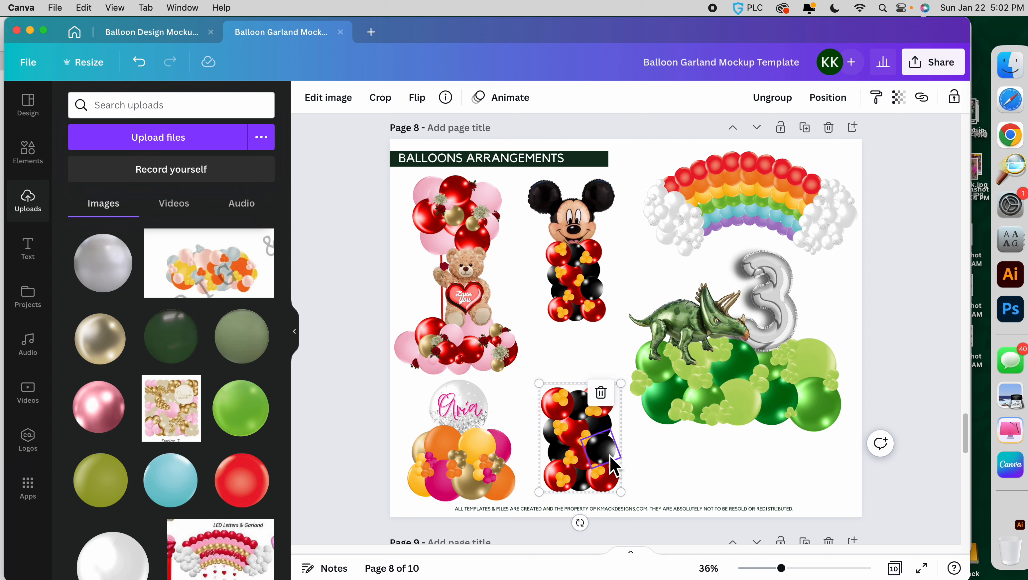
pyautogui.click(595, 398)
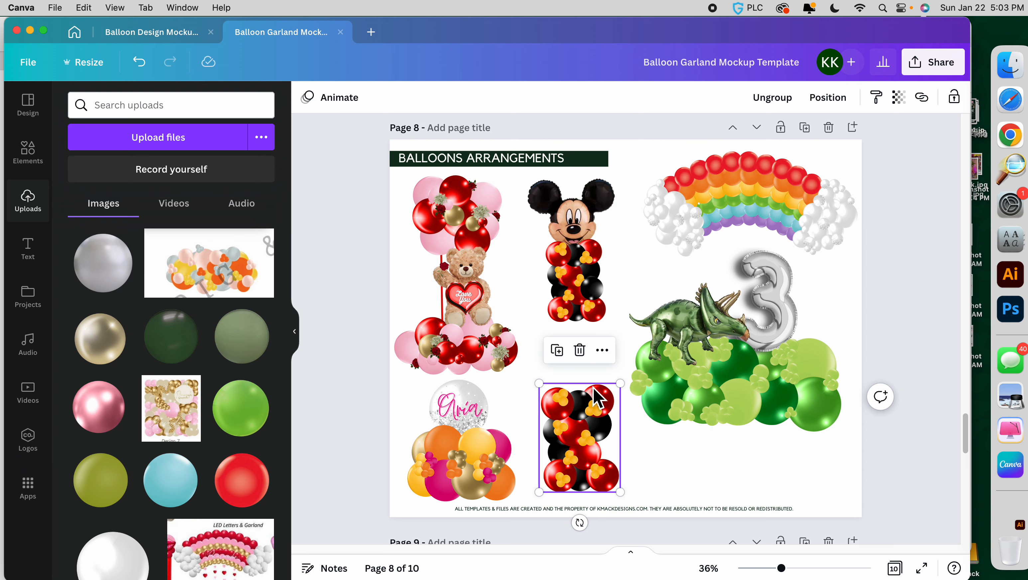
pyautogui.press('Delete')
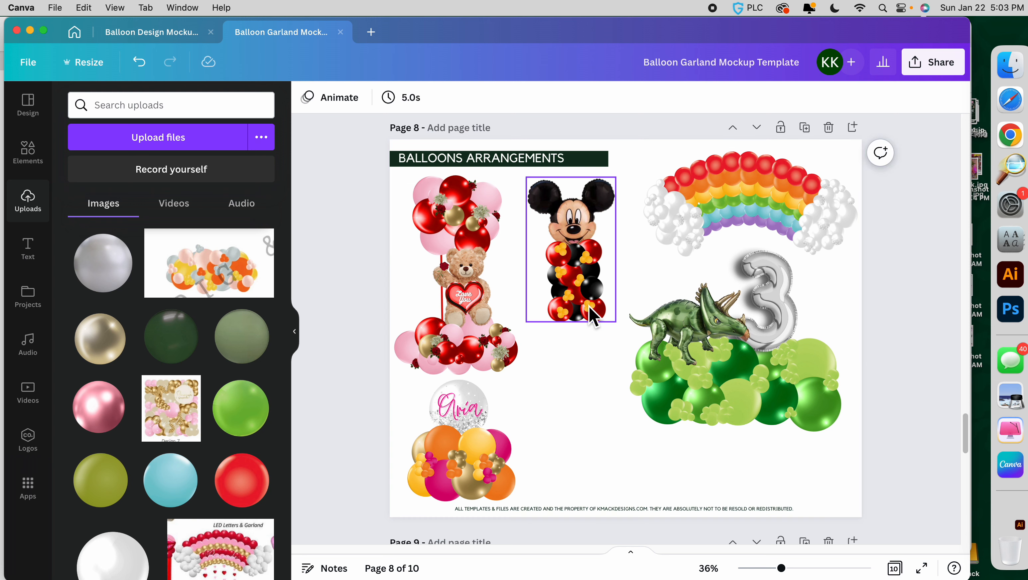
# Place a copy of the Mickey Mouse balloon column directly below the original on page 8
pyautogui.click(592, 314)
pyautogui.moveTo(580, 245); pyautogui.dragTo(583, 409)
pyautogui.click(669, 469)
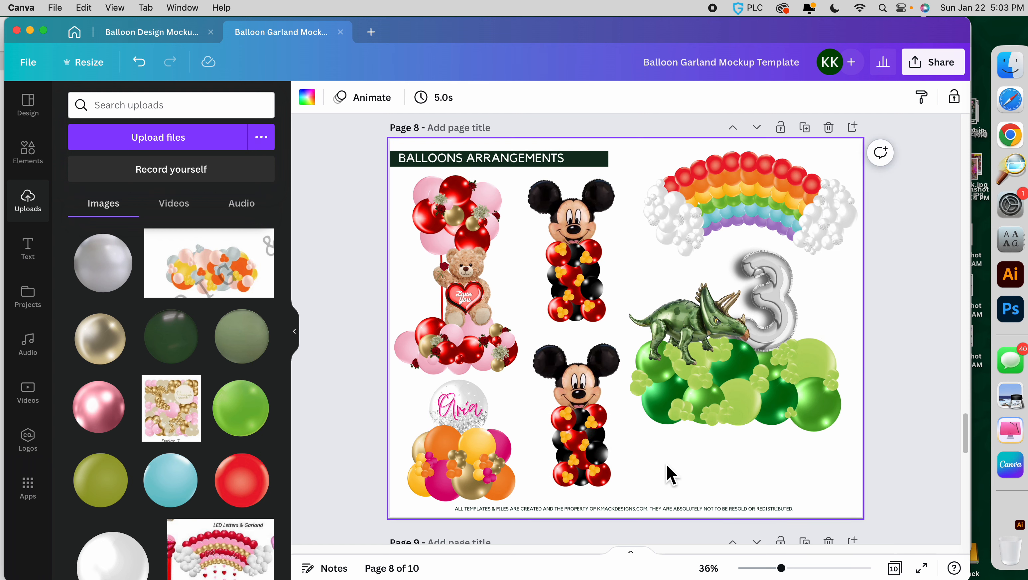
# Ungroup the copied Mickey column and delete its Mickey head, keeping only the balloon column
pyautogui.click(577, 376)
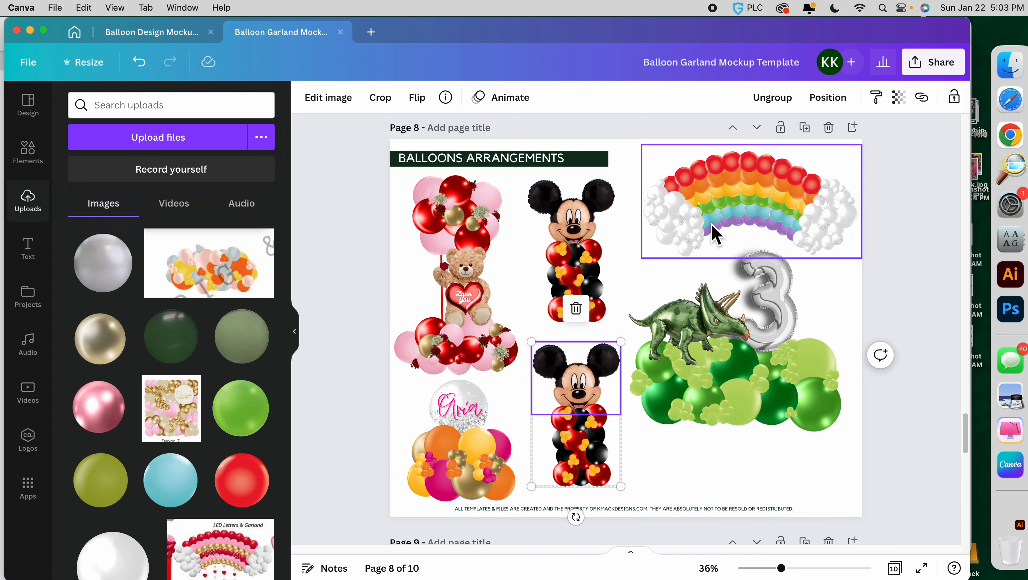
pyautogui.click(648, 493)
pyautogui.click(608, 449)
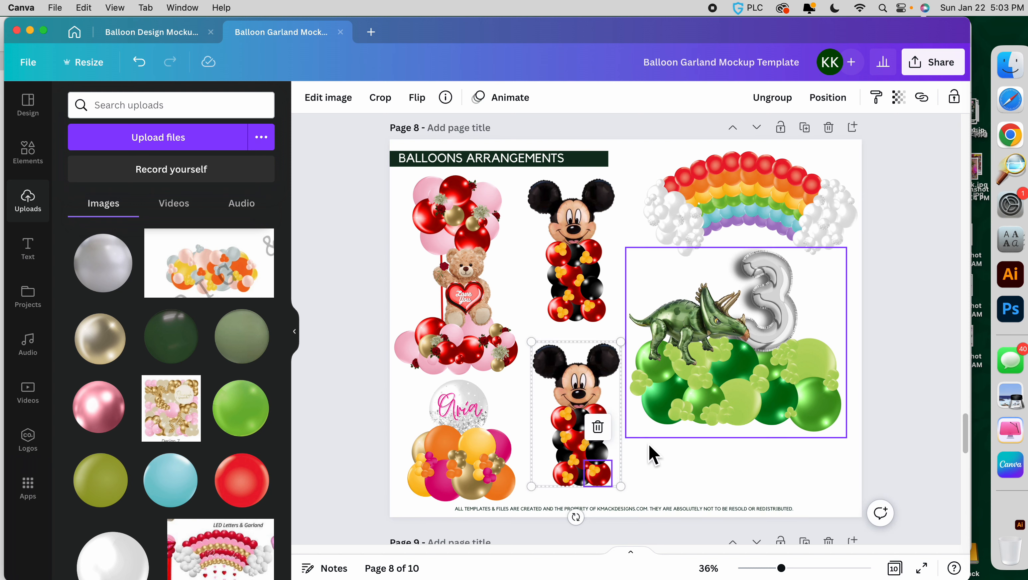
pyautogui.click(773, 98)
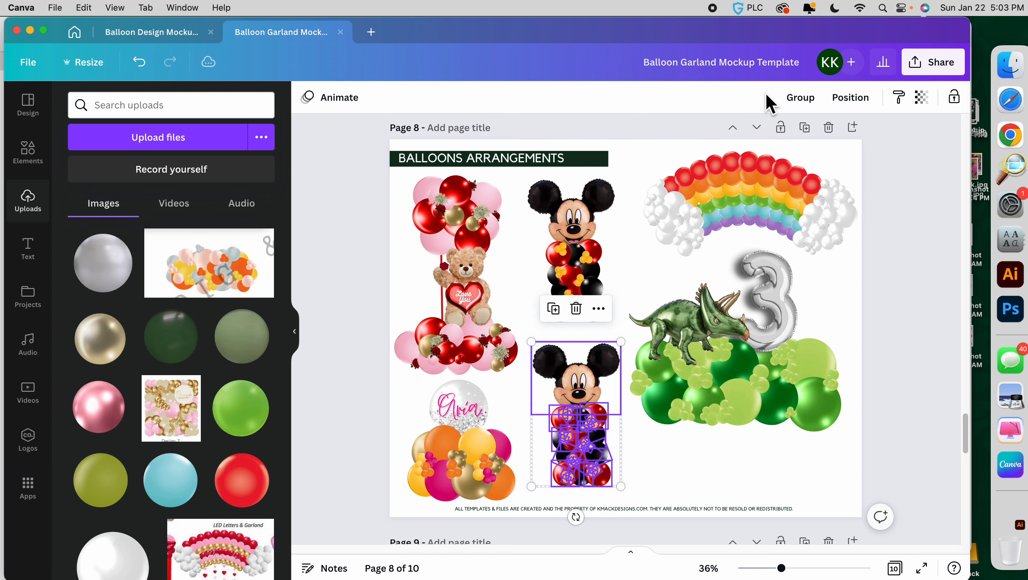
pyautogui.click(670, 461)
pyautogui.click(597, 378)
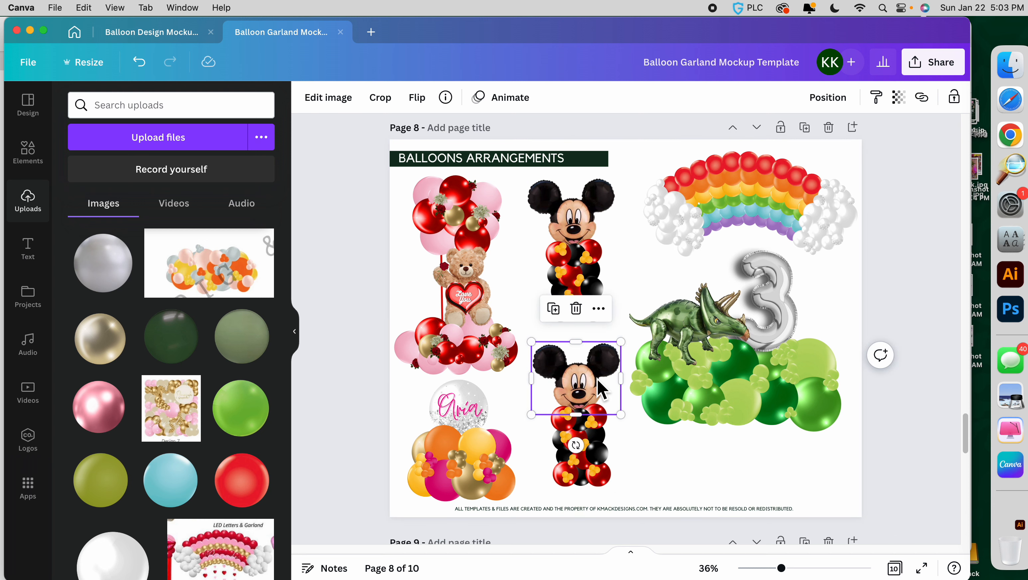
pyautogui.press('Delete')
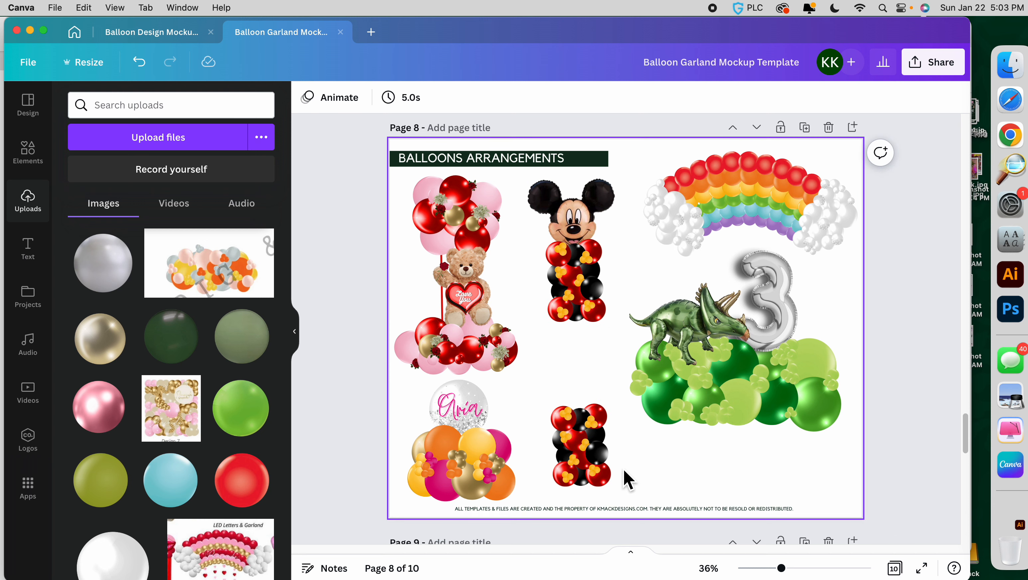
pyautogui.click(628, 479)
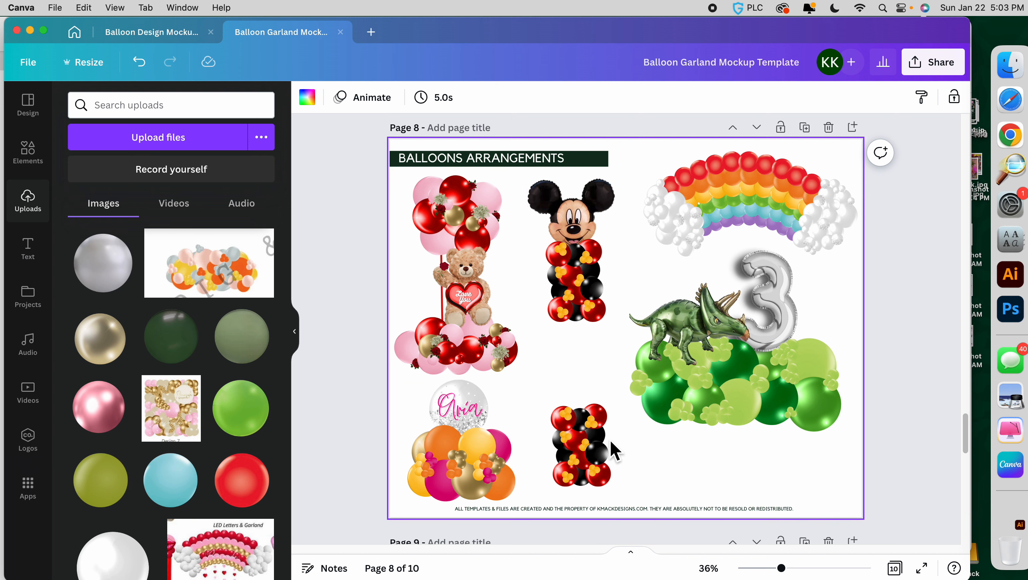
# Switch to Safari and open the first Amazon product photo of the Morndew golden trophy foil balloon in enlarged view
pyautogui.scroll(-1, 609, 439)
pyautogui.moveTo(794, 572)
pyautogui.mouseDown()
pyautogui.moveTo(874, 568)
pyautogui.moveTo(809, 568)
pyautogui.mouseUp()
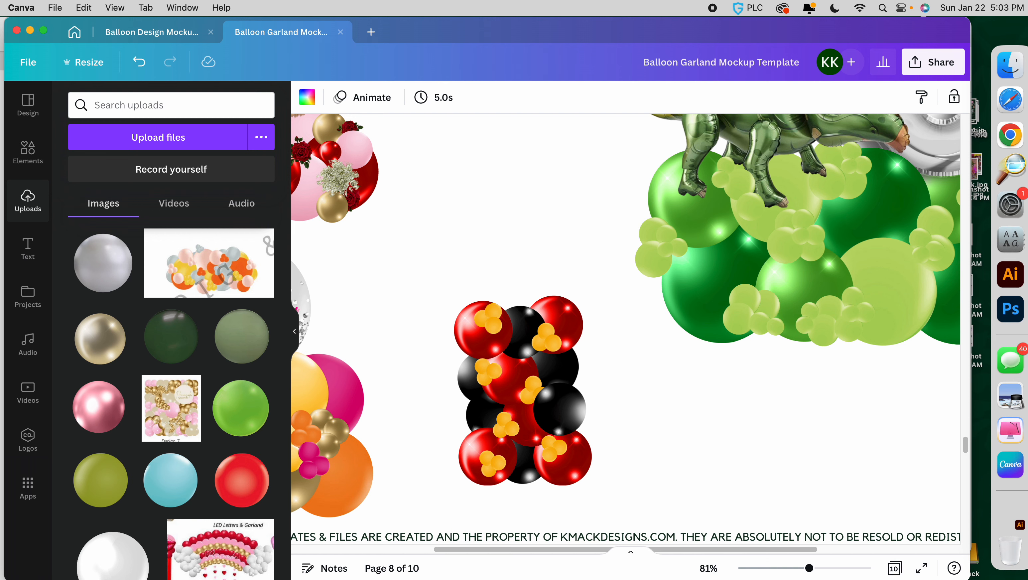
pyautogui.press('super+Tab')
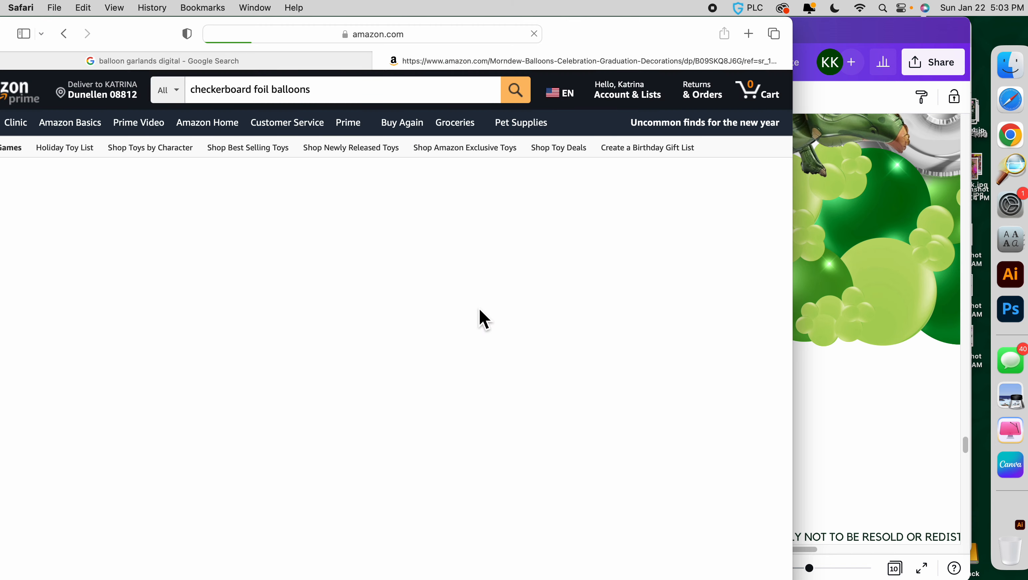
pyautogui.moveTo(597, 44); pyautogui.dragTo(654, 42)
pyautogui.moveTo(46, 277)
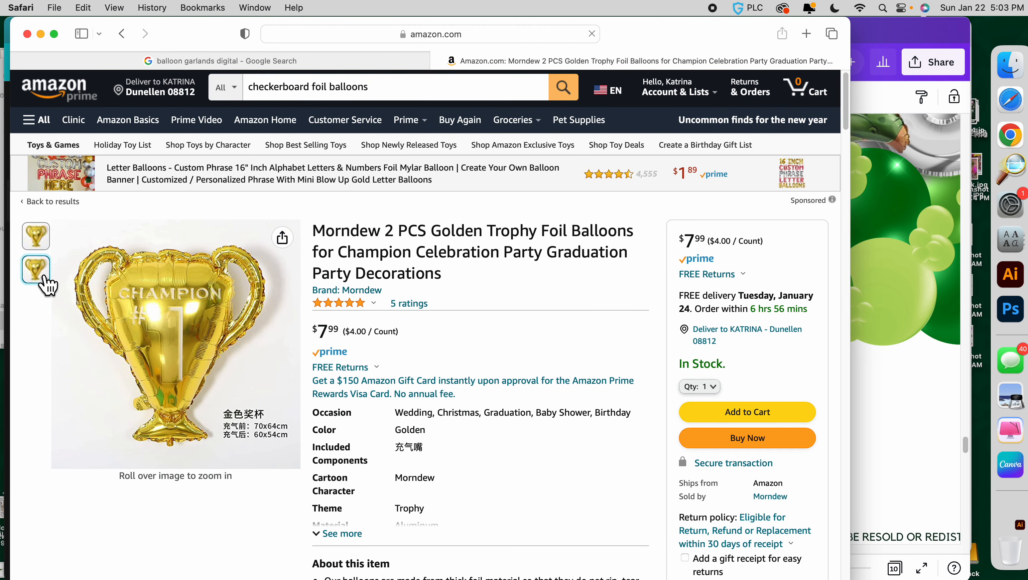
pyautogui.click(126, 284)
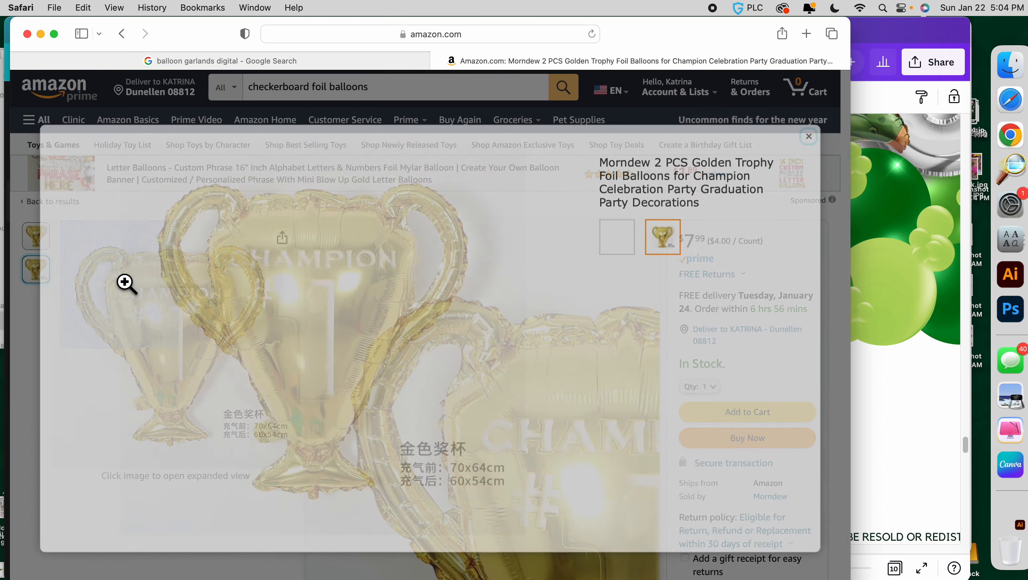
pyautogui.click(622, 247)
pyautogui.click(667, 248)
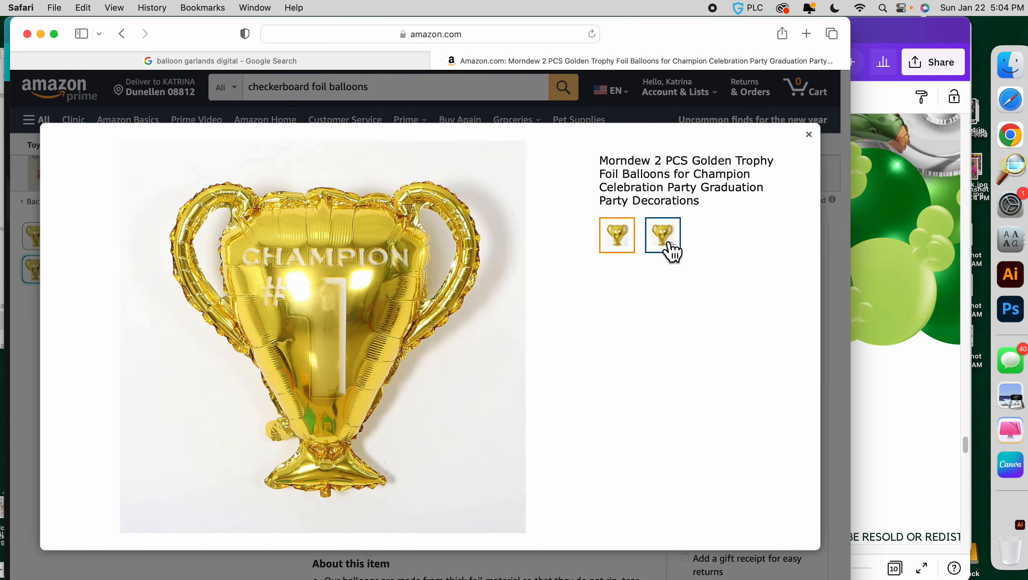
pyautogui.click(629, 250)
pyautogui.click(351, 308)
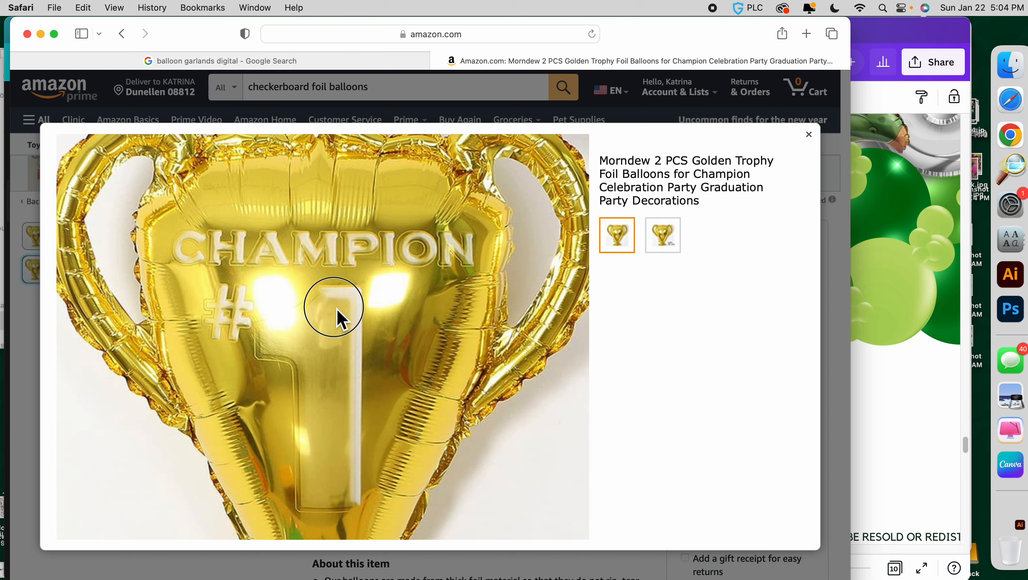
# Zoom page 8 in Canva out to 37% and move the Canva window lower, then return to the Amazon photo in Safari
pyautogui.moveTo(551, 339); pyautogui.dragTo(885, 387)
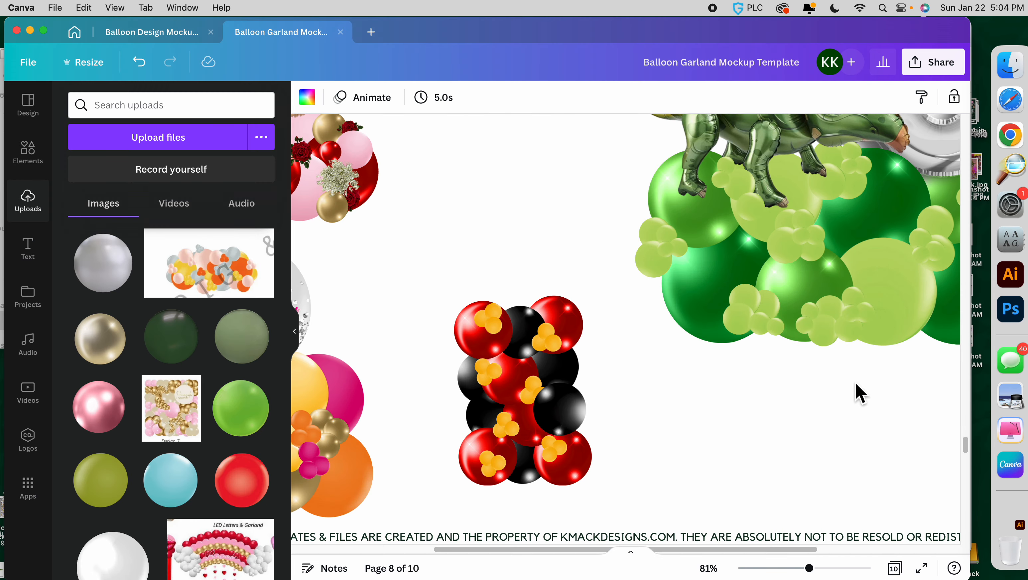
pyautogui.moveTo(809, 568); pyautogui.dragTo(782, 567)
pyautogui.scroll(4, 698, 394)
pyautogui.scroll(3, 699, 394)
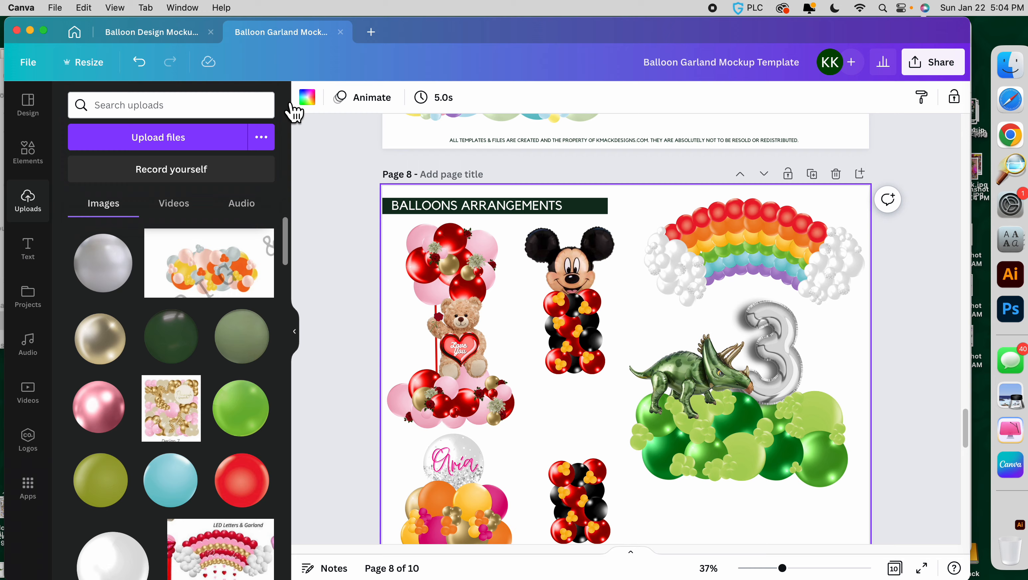
pyautogui.moveTo(517, 36); pyautogui.dragTo(527, 98)
pyautogui.click(652, 39)
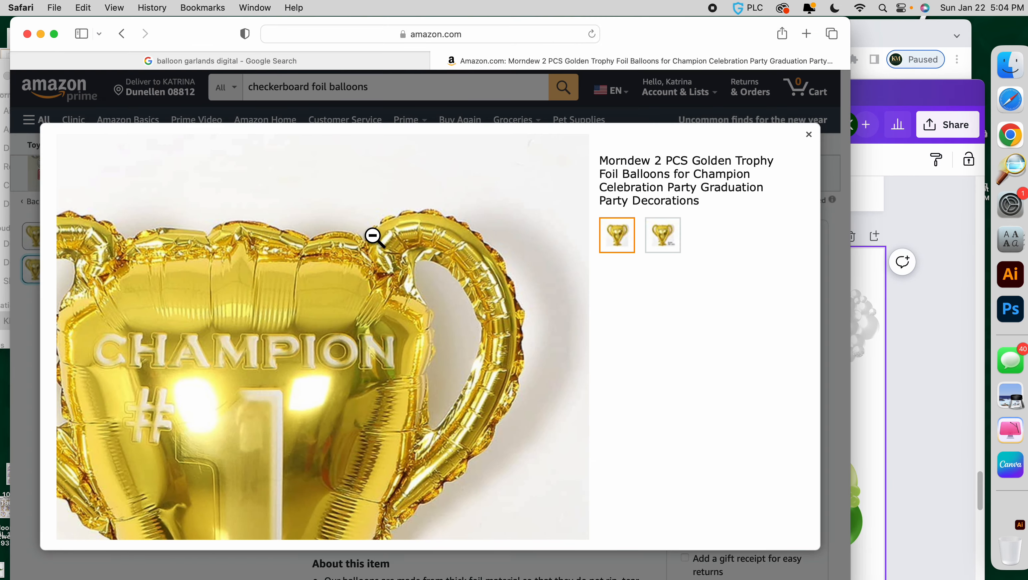
# Show the whole trophy balloon photo and save it from the Amazon page to the desktop
pyautogui.moveTo(386, 270); pyautogui.dragTo(445, 276)
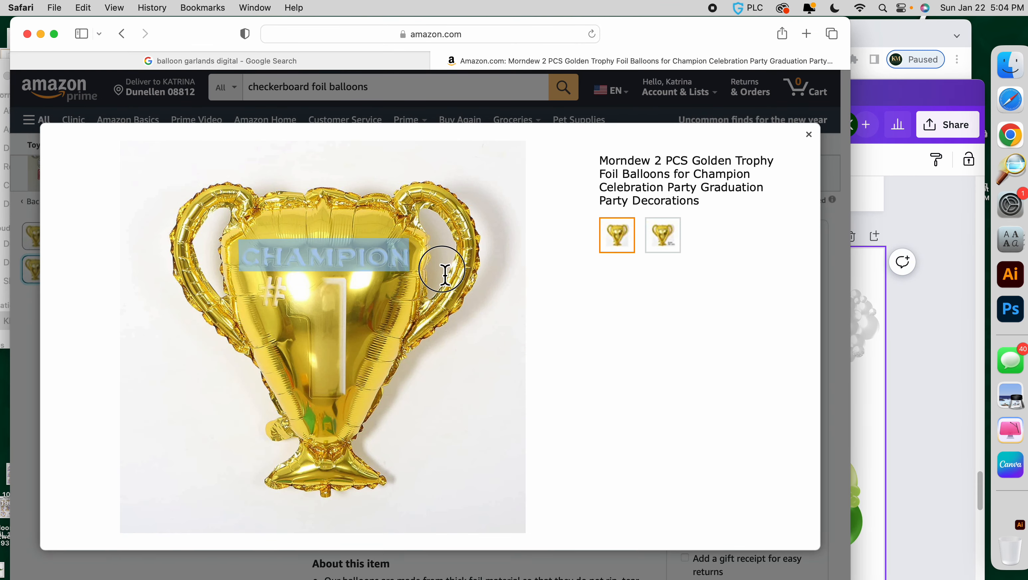
pyautogui.click(493, 309)
pyautogui.click(483, 316)
pyautogui.moveTo(416, 333); pyautogui.dragTo(986, 40)
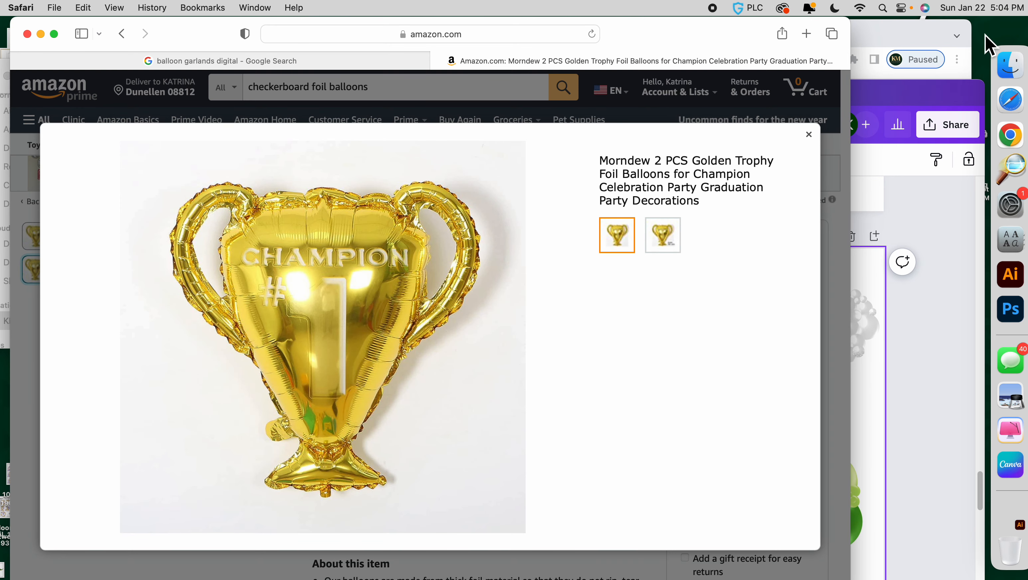
# Switch to Canva, close the empty Chrome window and reposition the Canva window so the saved trophy image on the desktop is uncovered
pyautogui.click(927, 291)
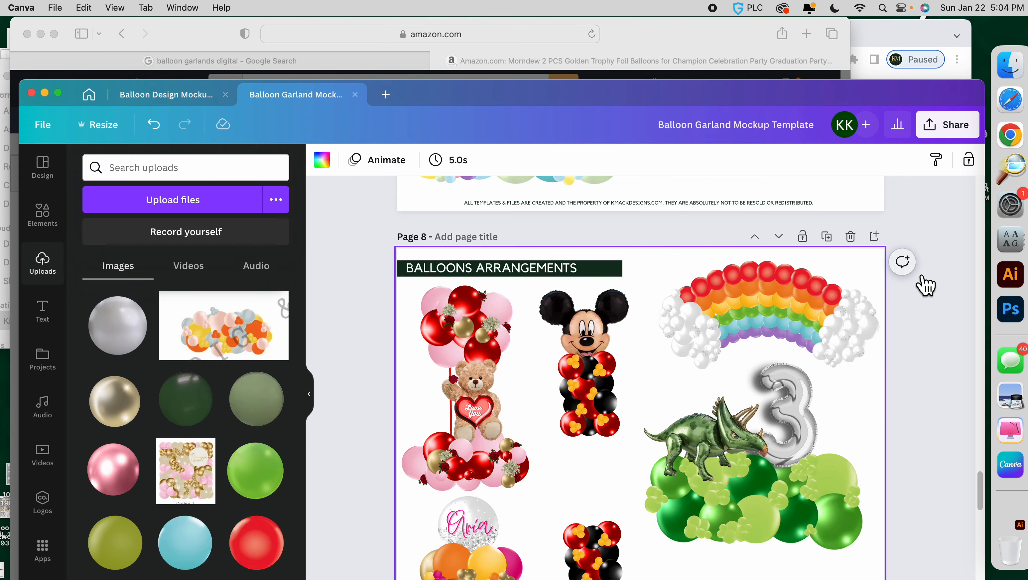
pyautogui.moveTo(771, 106); pyautogui.dragTo(756, 80)
pyautogui.click(899, 31)
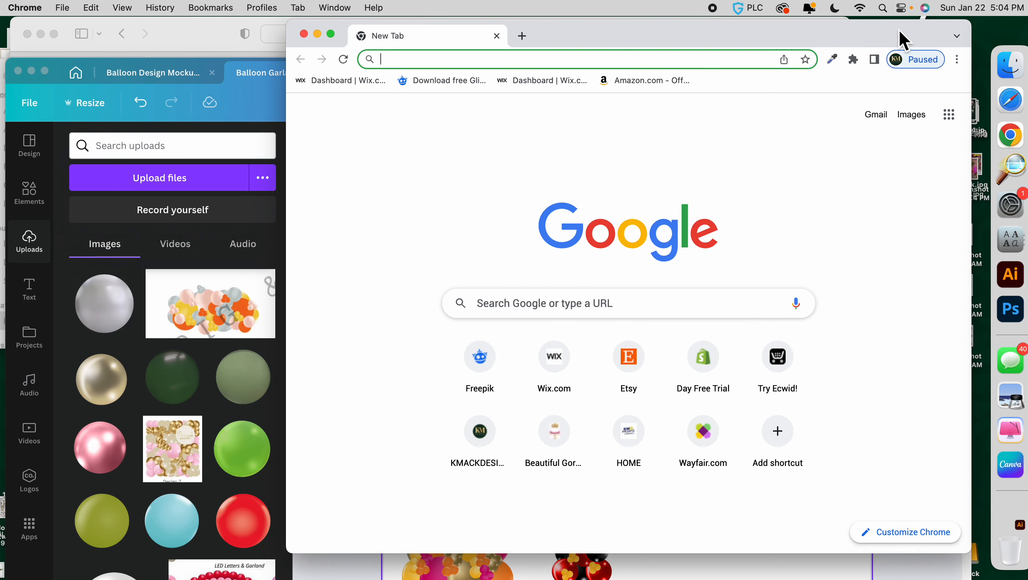
pyautogui.click(304, 34)
pyautogui.moveTo(889, 77); pyautogui.dragTo(857, 41)
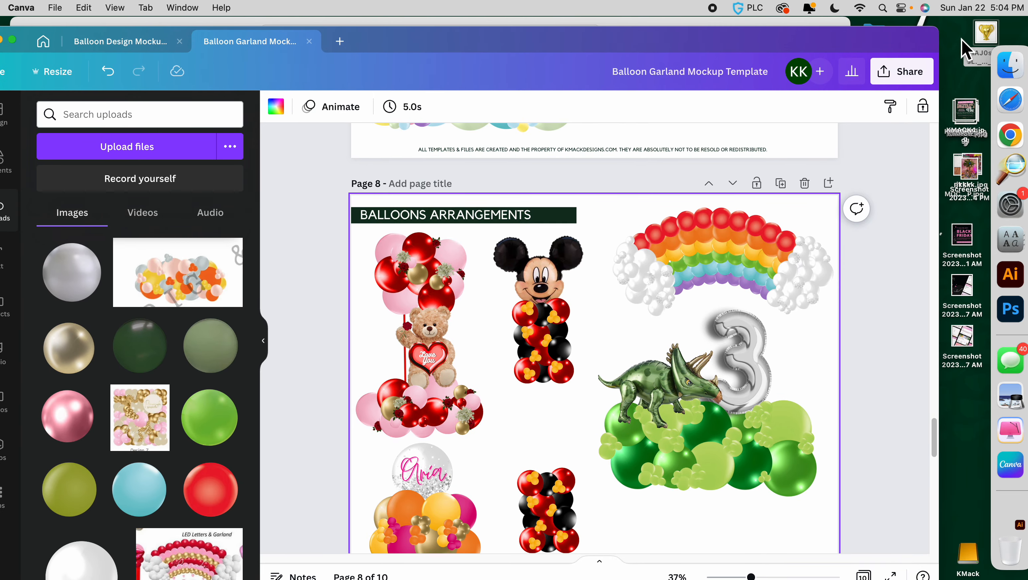
# Upload the saved trophy image from the desktop into the Canva design and place it over the middle of page 8
pyautogui.moveTo(993, 39); pyautogui.dragTo(617, 402)
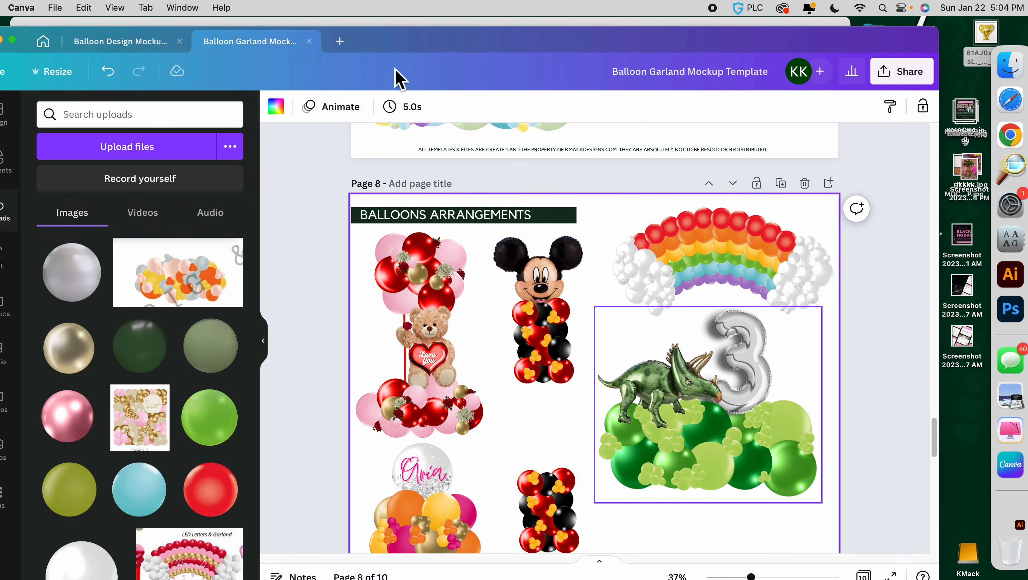
pyautogui.moveTo(383, 47); pyautogui.dragTo(454, 45)
pyautogui.moveTo(841, 46); pyautogui.dragTo(832, 57)
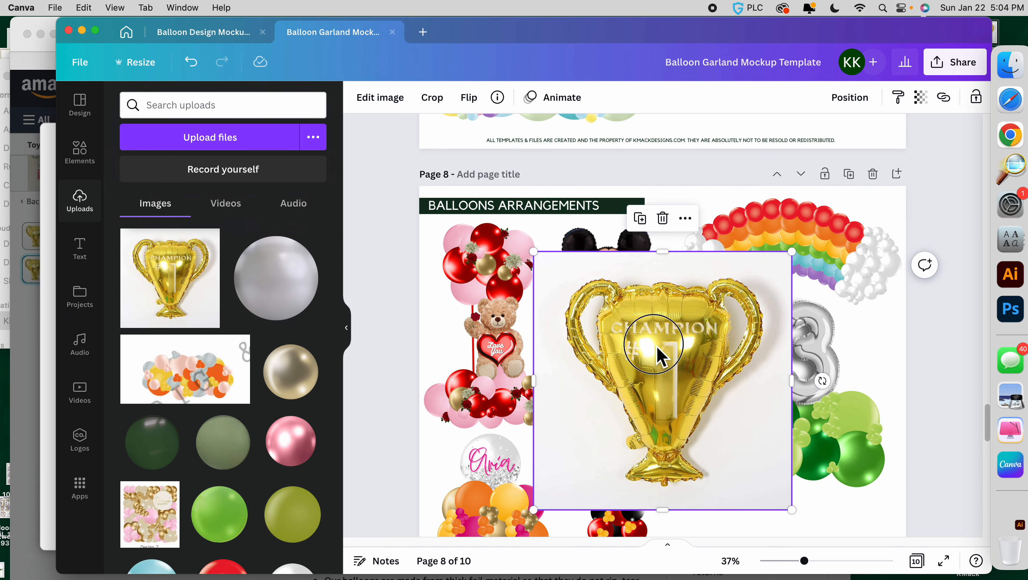
pyautogui.moveTo(657, 347); pyautogui.dragTo(660, 365)
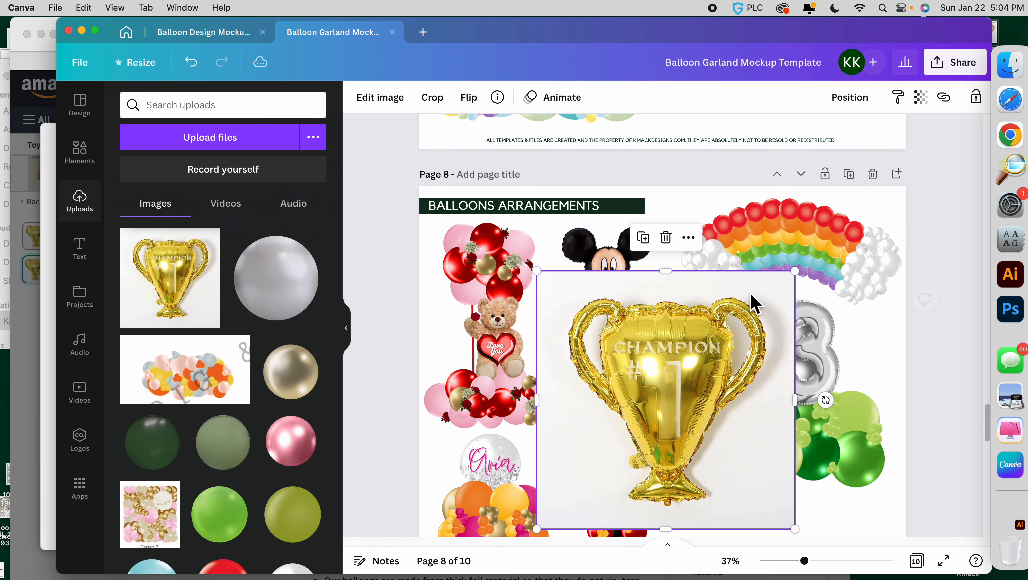
# Shrink the trophy image slightly on page 8 and remove its background with Background Remover
pyautogui.scroll(-2, 748, 297)
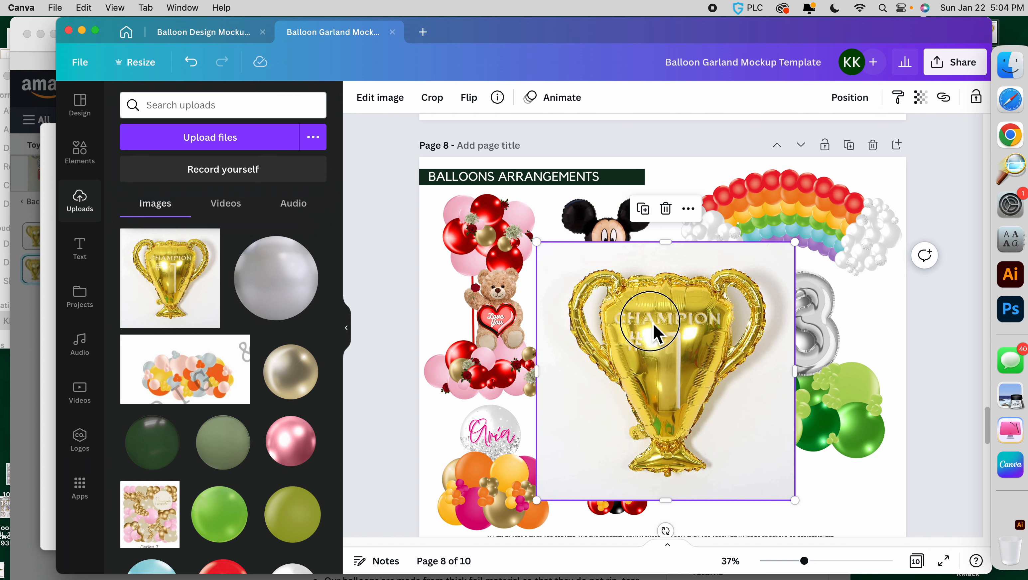
pyautogui.moveTo(653, 333); pyautogui.dragTo(662, 340)
pyautogui.moveTo(544, 248); pyautogui.dragTo(570, 277)
pyautogui.moveTo(675, 334); pyautogui.dragTo(666, 340)
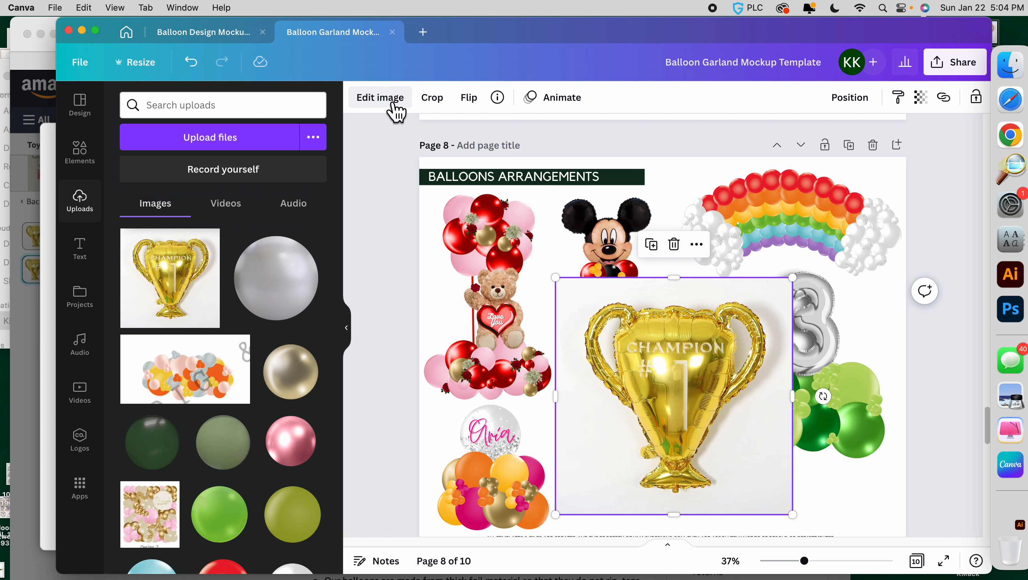
pyautogui.click(396, 113)
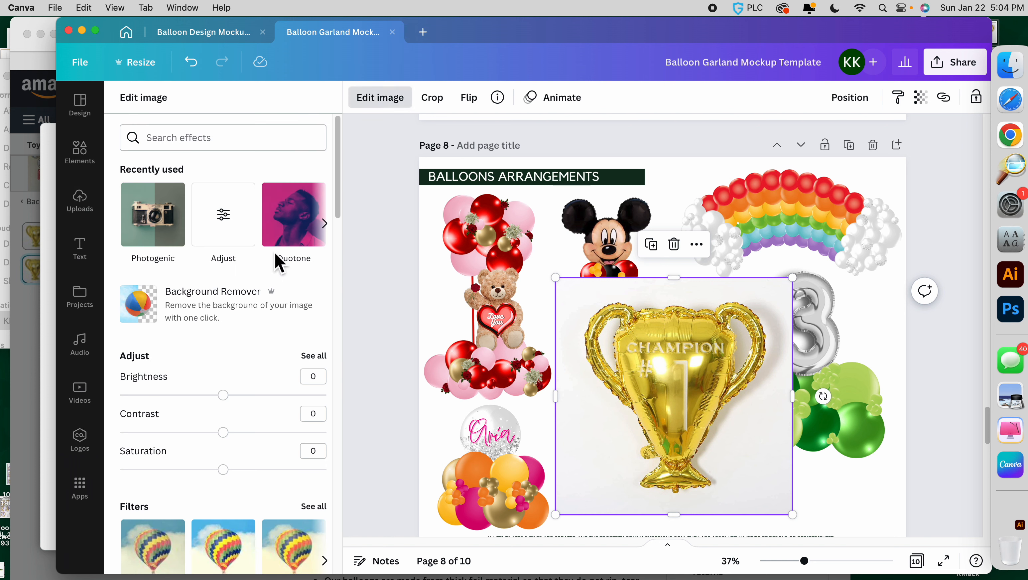
pyautogui.click(152, 318)
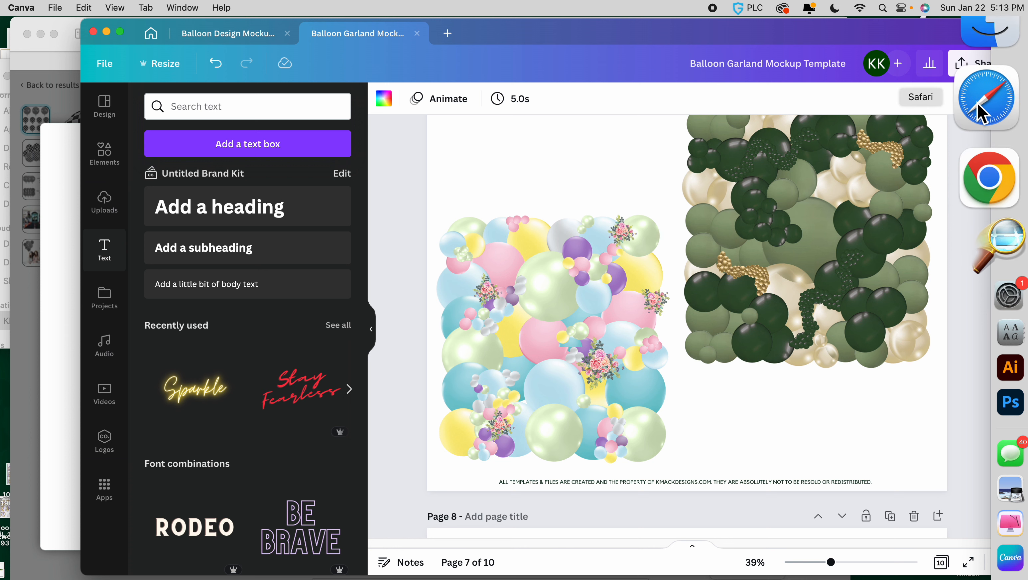
# Switch to Safari and open the remove.bg website in the empty tab
pyautogui.click(977, 102)
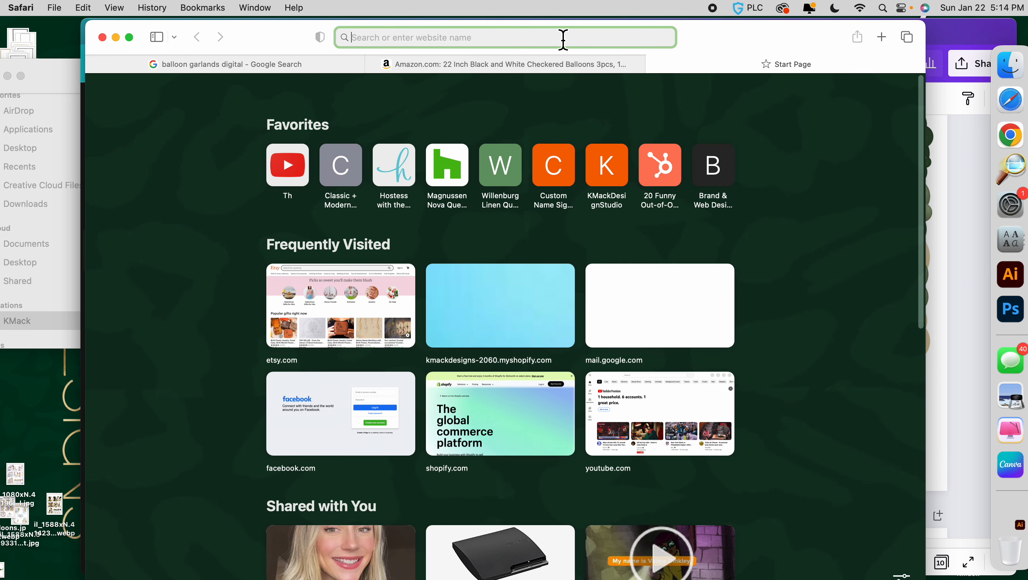
pyautogui.write('b')
pyautogui.press('BackSpace')
pyautogui.press('BackSpace')
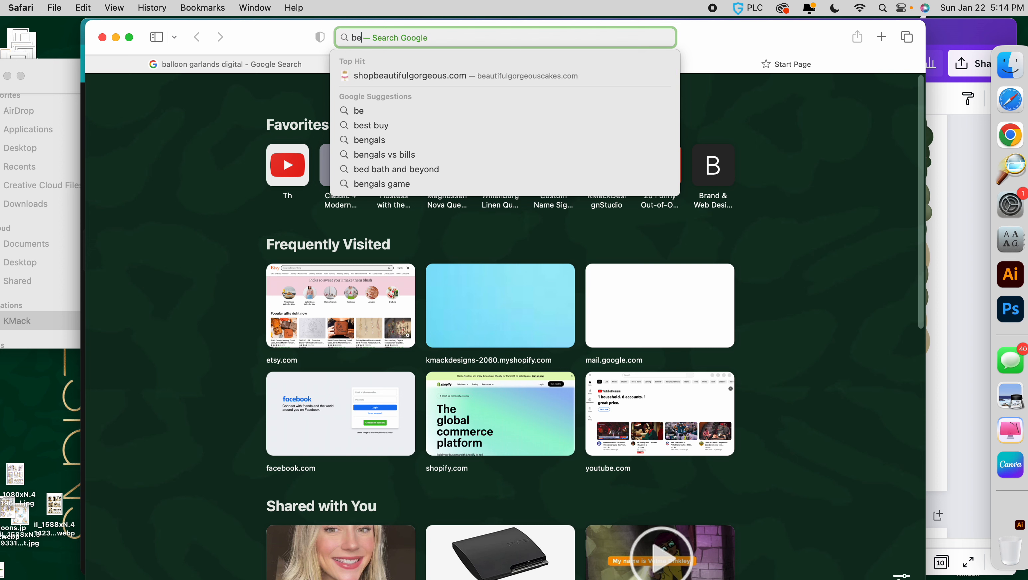
pyautogui.write('remove.bg')
pyautogui.press('Return')
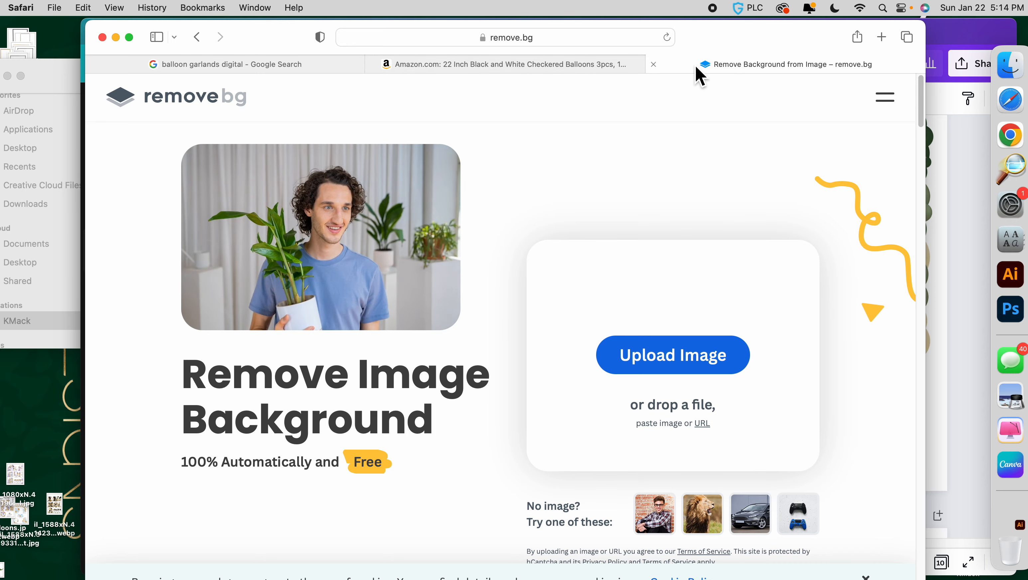
# Return to the Amazon page, go back to the checkerboard foil balloon results and open the golden trophy foil balloon listing
pyautogui.click(587, 67)
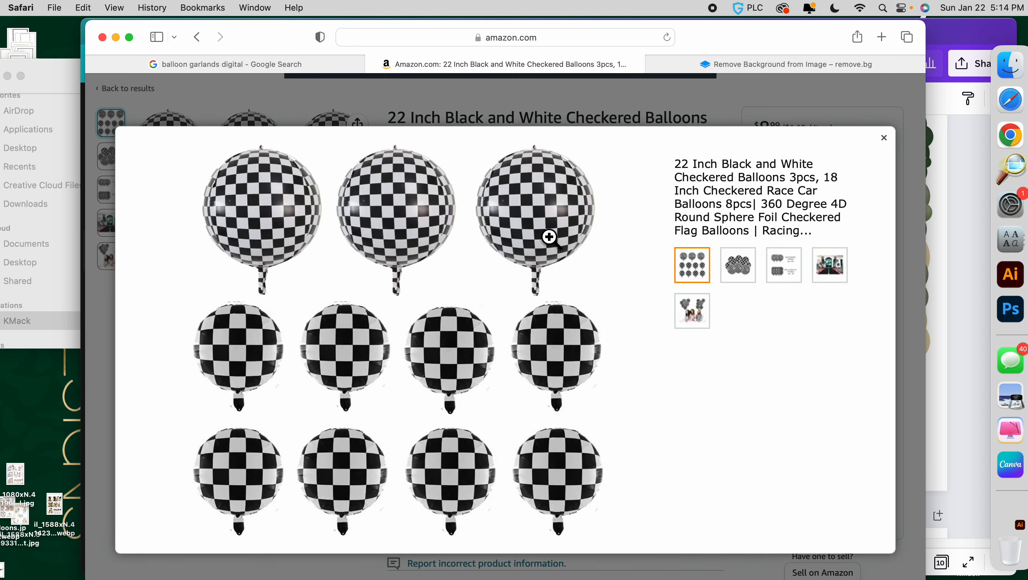
pyautogui.click(884, 138)
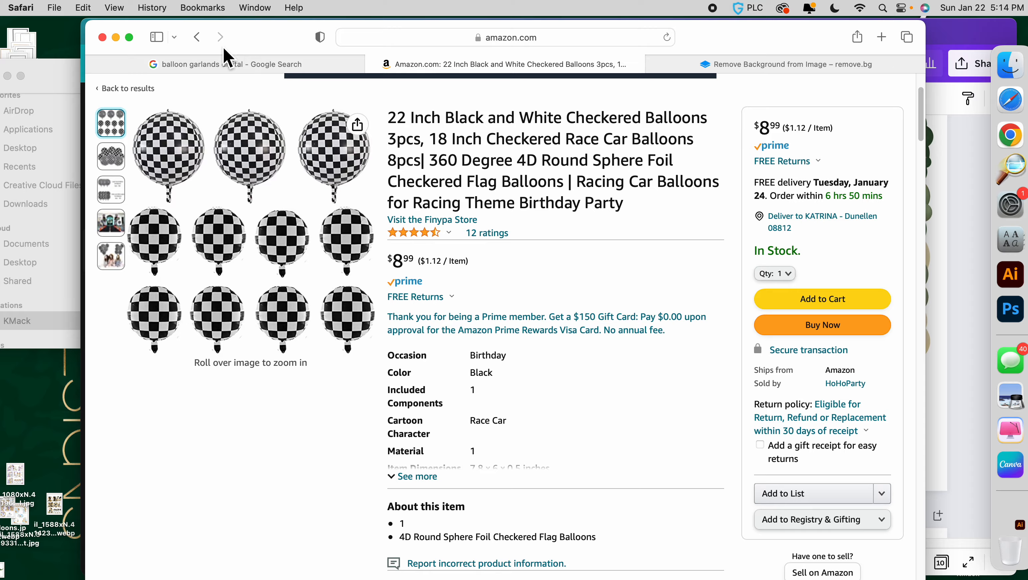
pyautogui.click(196, 36)
pyautogui.scroll(-5, 555, 351)
pyautogui.scroll(15, 548, 348)
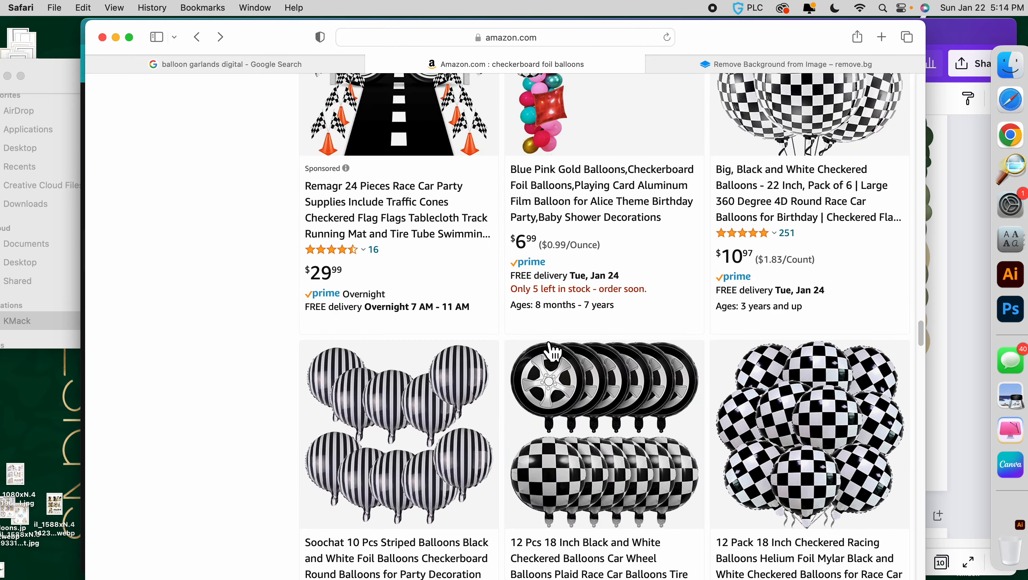
pyautogui.scroll(-15, 542, 344)
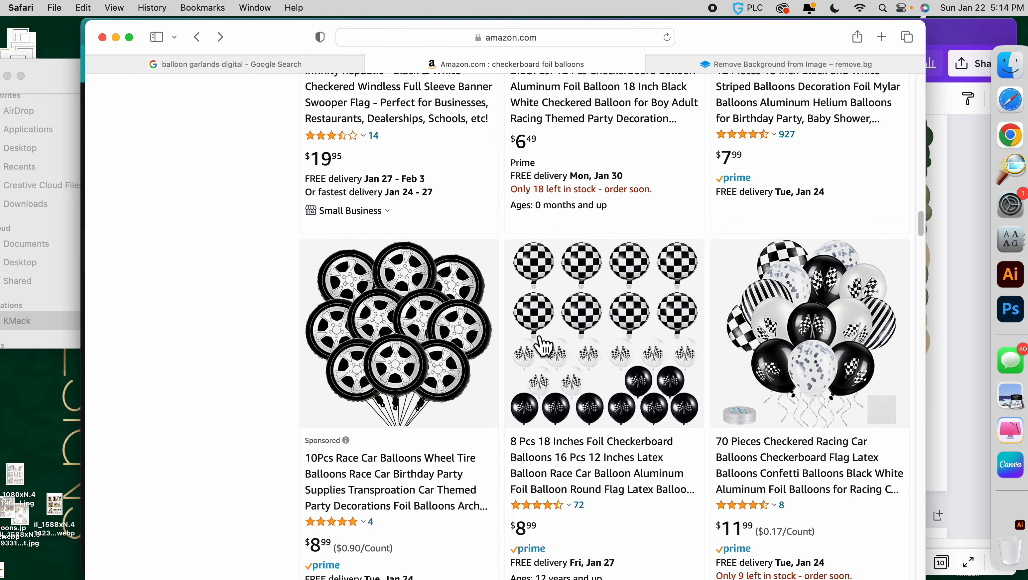
pyautogui.scroll(5, 544, 346)
pyautogui.scroll(5, 544, 345)
pyautogui.scroll(-15, 544, 345)
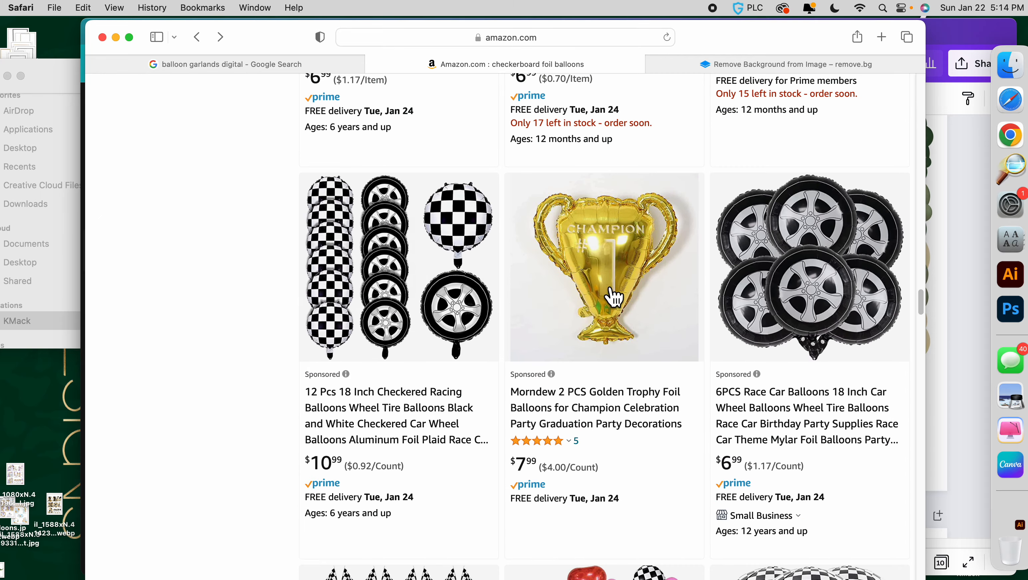
pyautogui.click(613, 297)
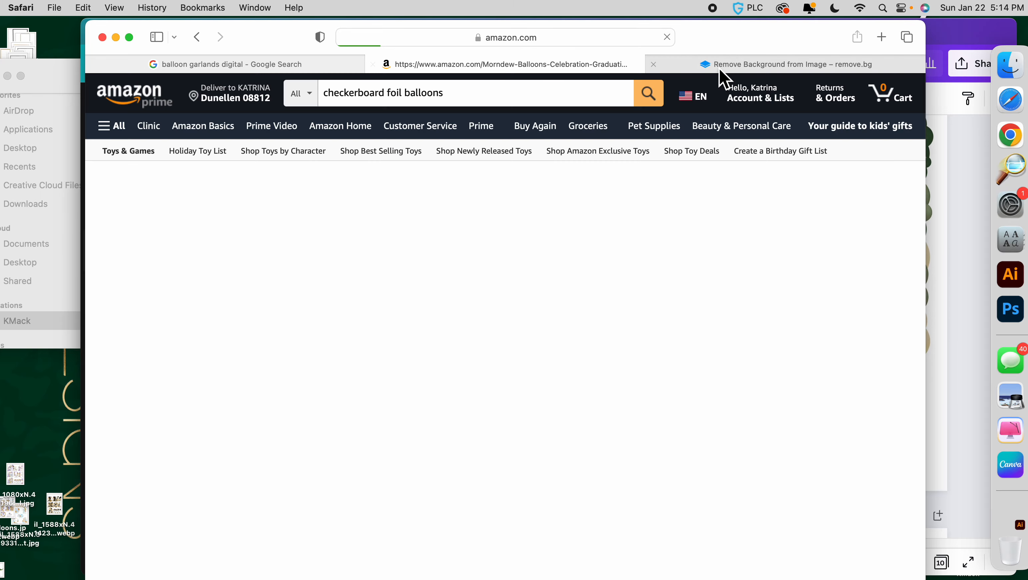
# Capture a screenshot of the enlarged trophy photo on Amazon and upload it to remove.bg
pyautogui.moveTo(727, 38); pyautogui.dragTo(710, 37)
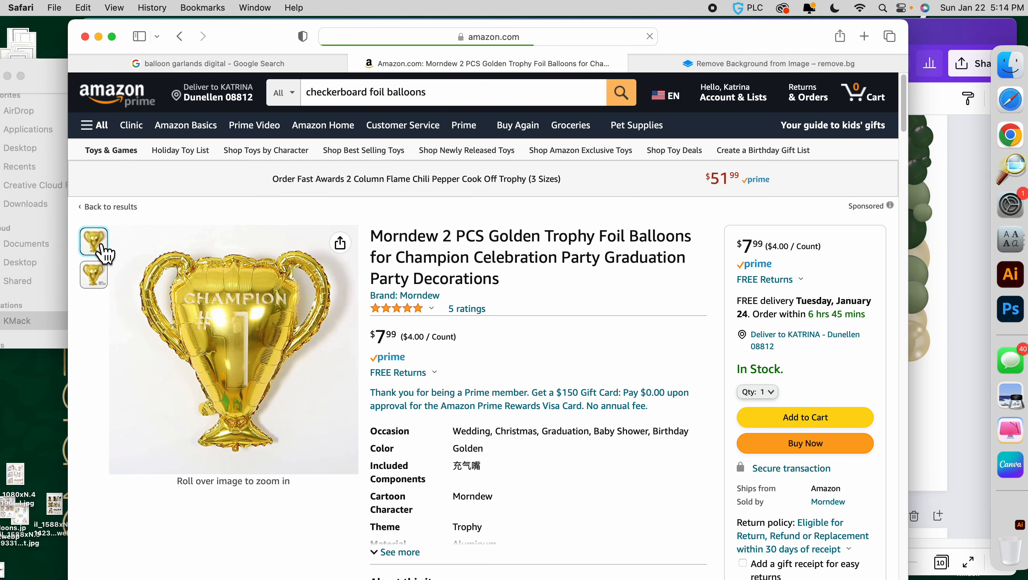
pyautogui.click(213, 305)
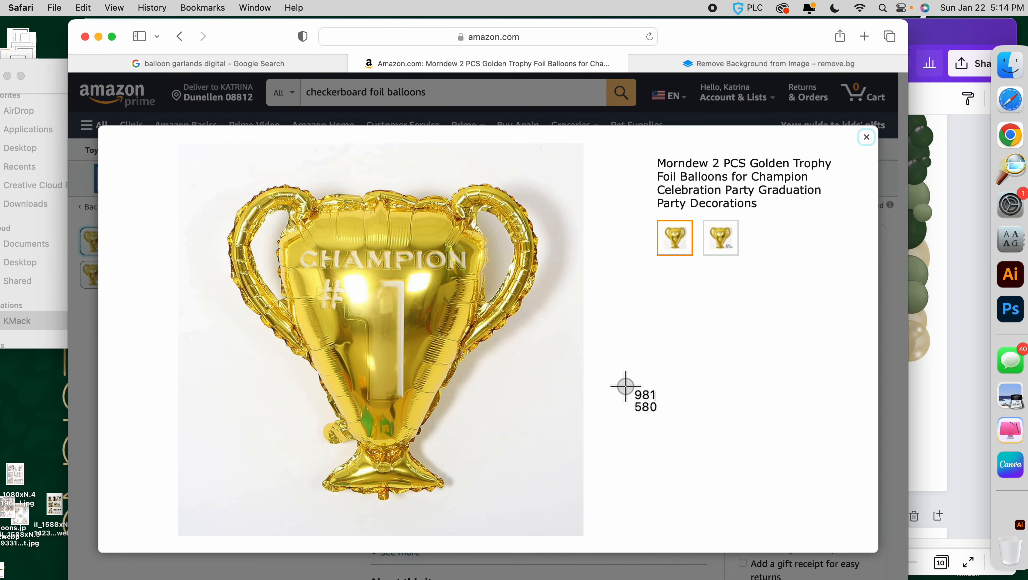
pyautogui.moveTo(186, 149); pyautogui.dragTo(579, 535)
pyautogui.click(787, 65)
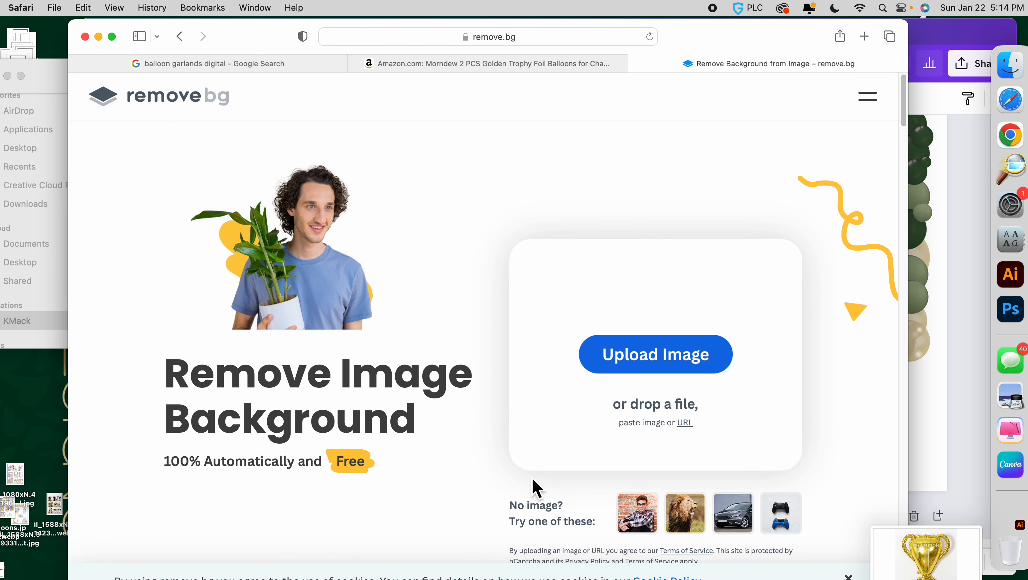
pyautogui.moveTo(943, 561); pyautogui.dragTo(602, 359)
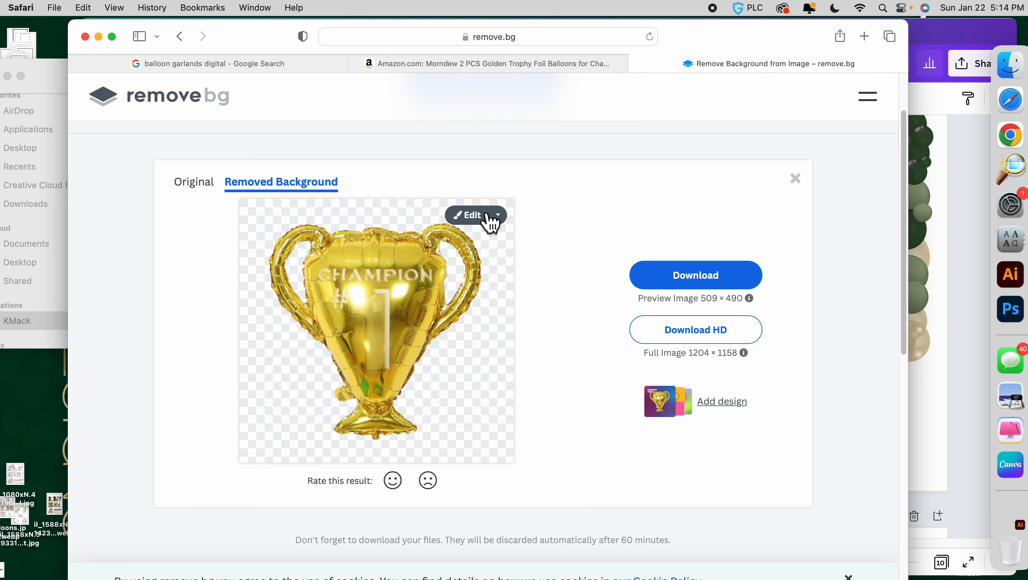
# Open the cutout in the Erase / Restore editor and erase the small tip below the trophy's base with a smaller brush
pyautogui.click(475, 219)
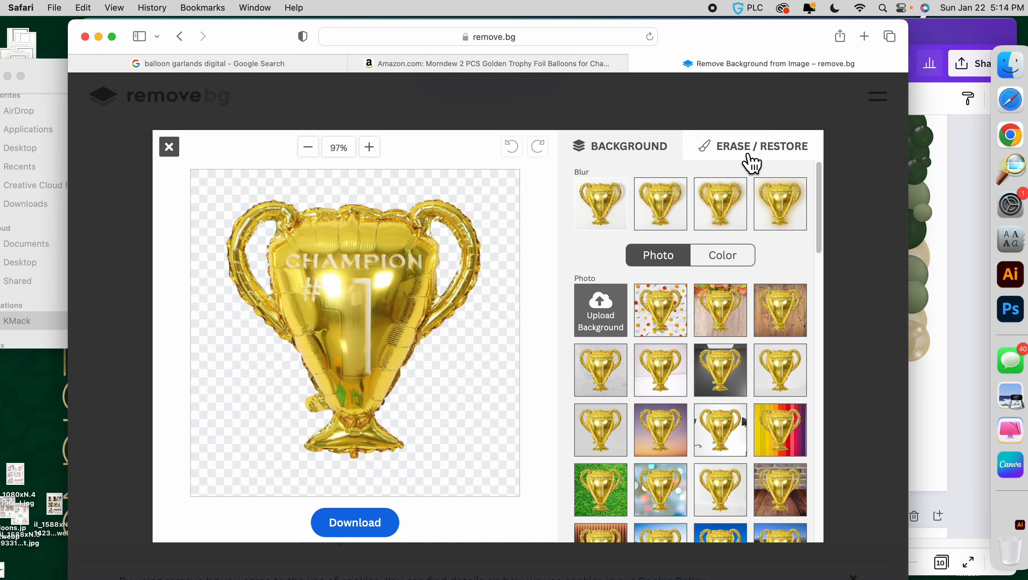
pyautogui.click(752, 163)
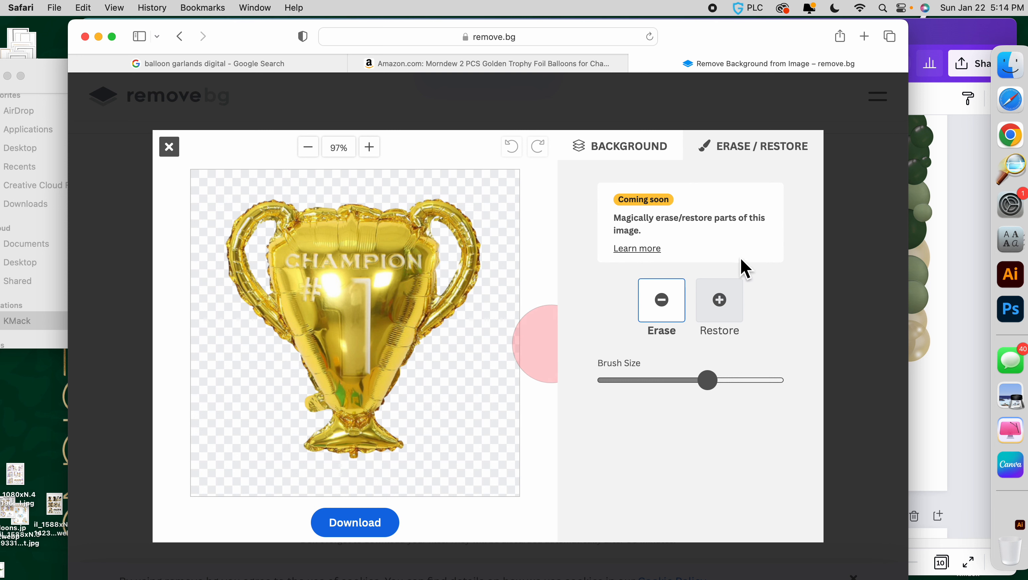
pyautogui.moveTo(708, 384); pyautogui.dragTo(626, 396)
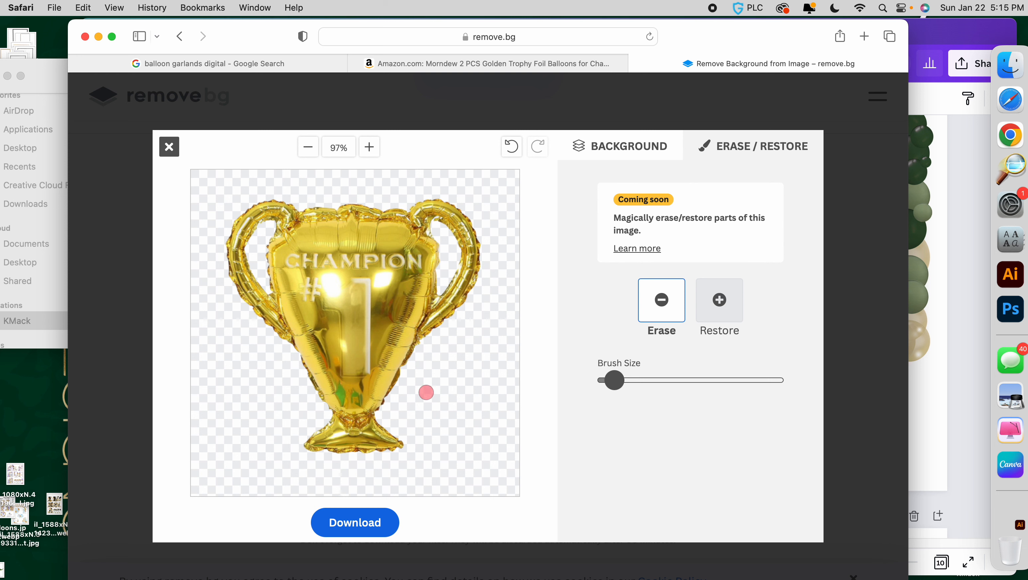
pyautogui.click(729, 321)
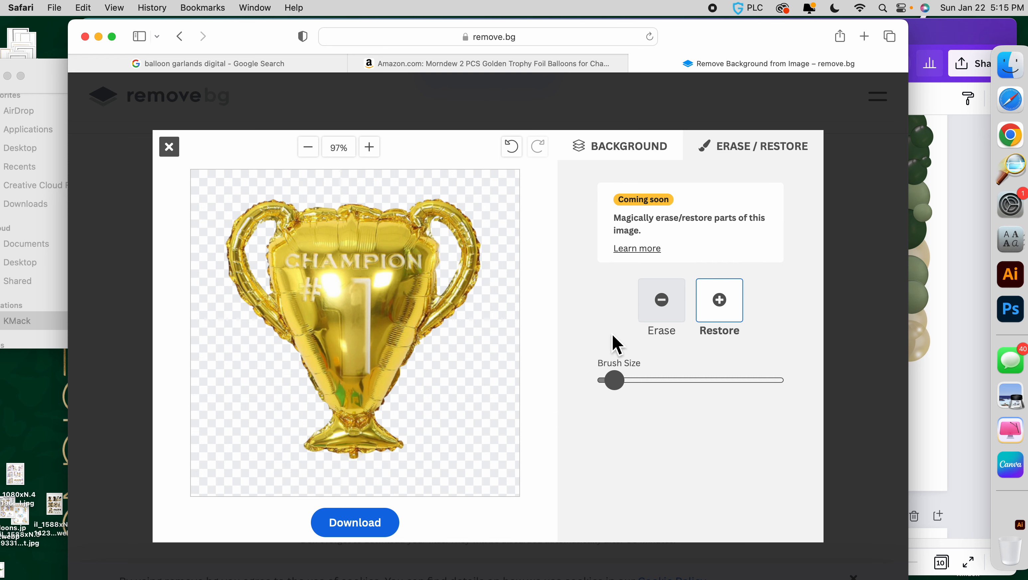
pyautogui.click(661, 302)
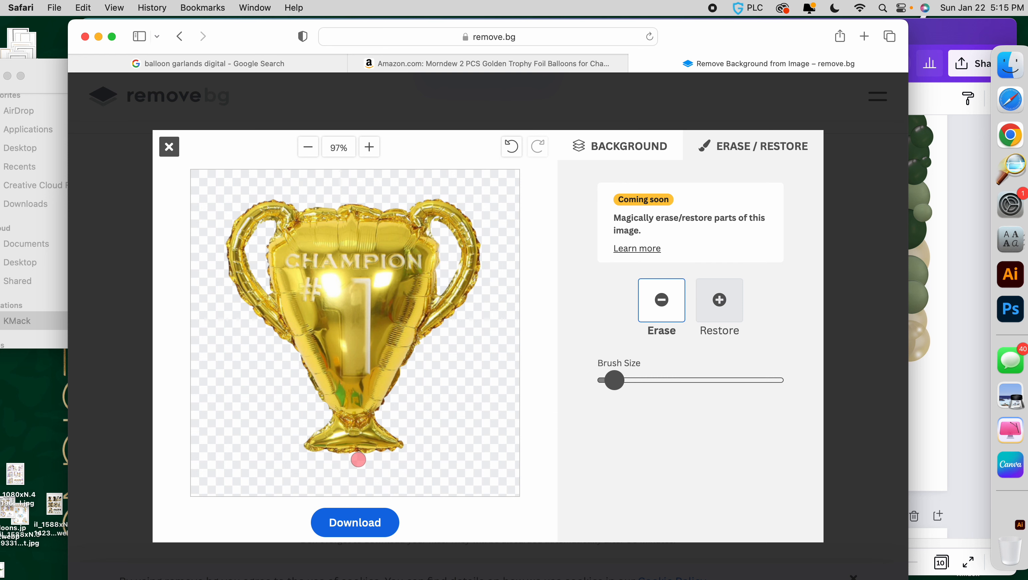
# Download the edited trophy cutout from remove.bg and show the file in the Downloads folder
pyautogui.click(375, 528)
pyautogui.click(545, 335)
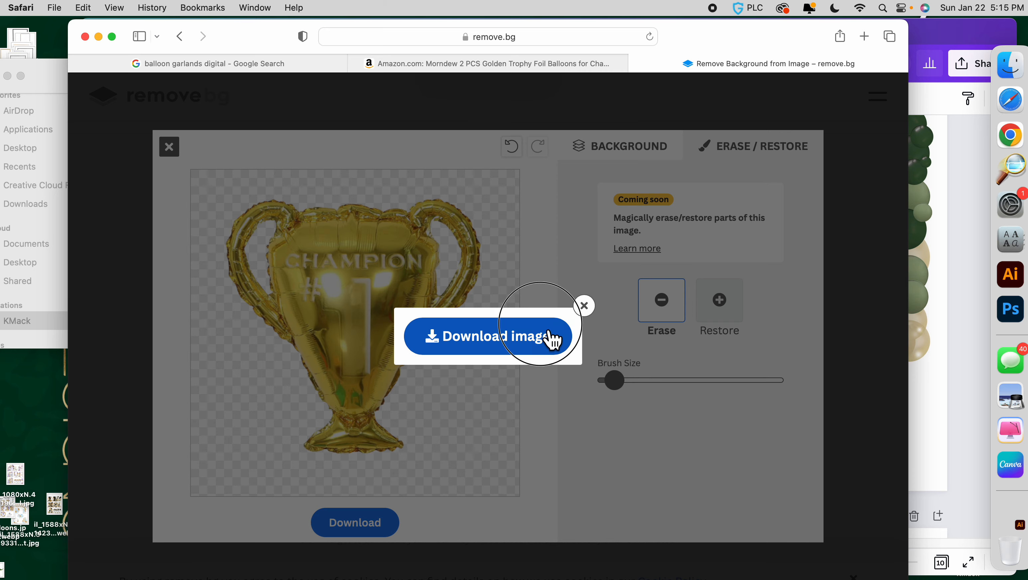
pyautogui.click(820, 37)
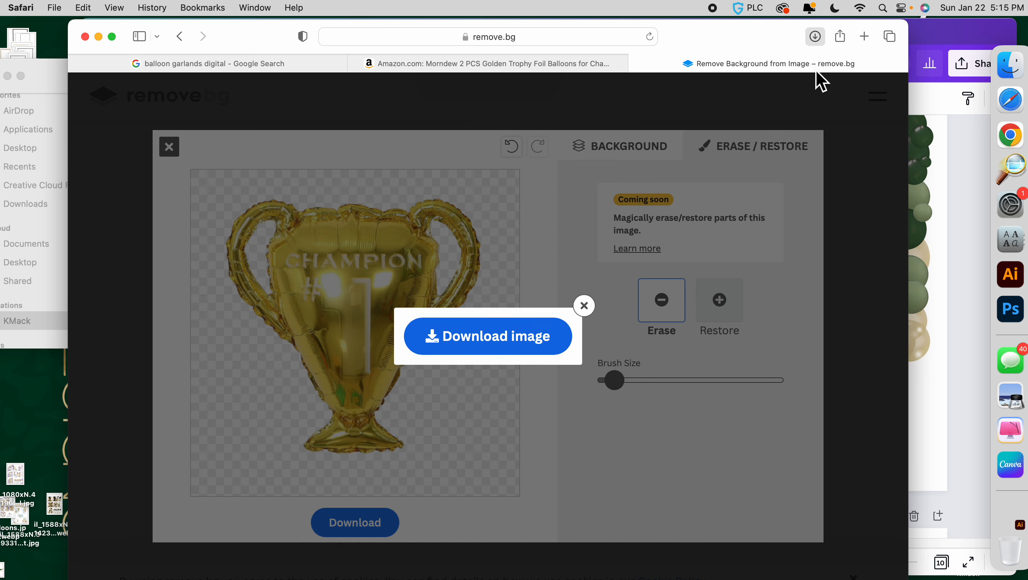
pyautogui.click(963, 102)
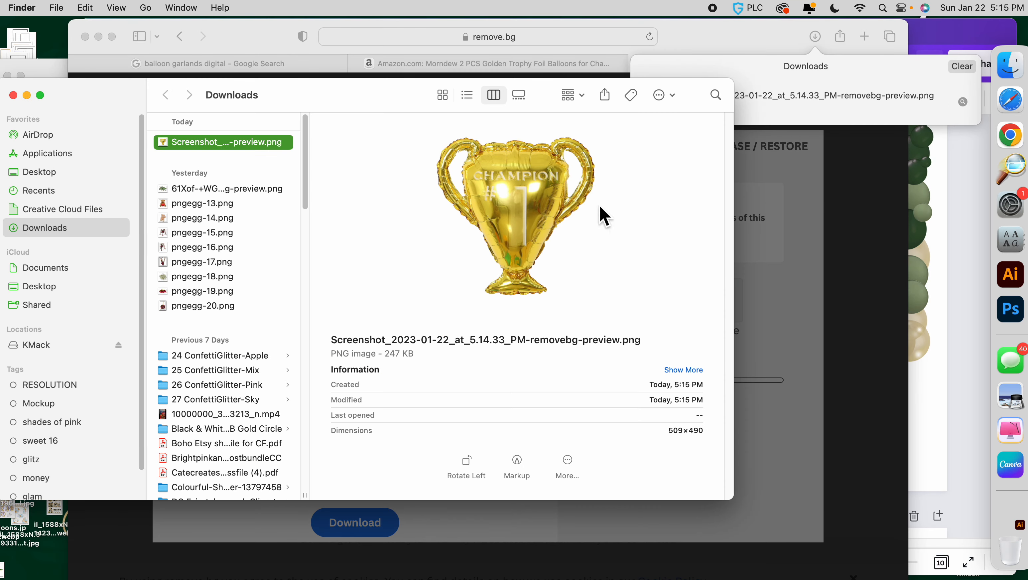
# Bring the downloaded trophy PNG from the Downloads folder onto page 7 in Canva and delete the placed copy
pyautogui.moveTo(266, 153); pyautogui.dragTo(928, 273)
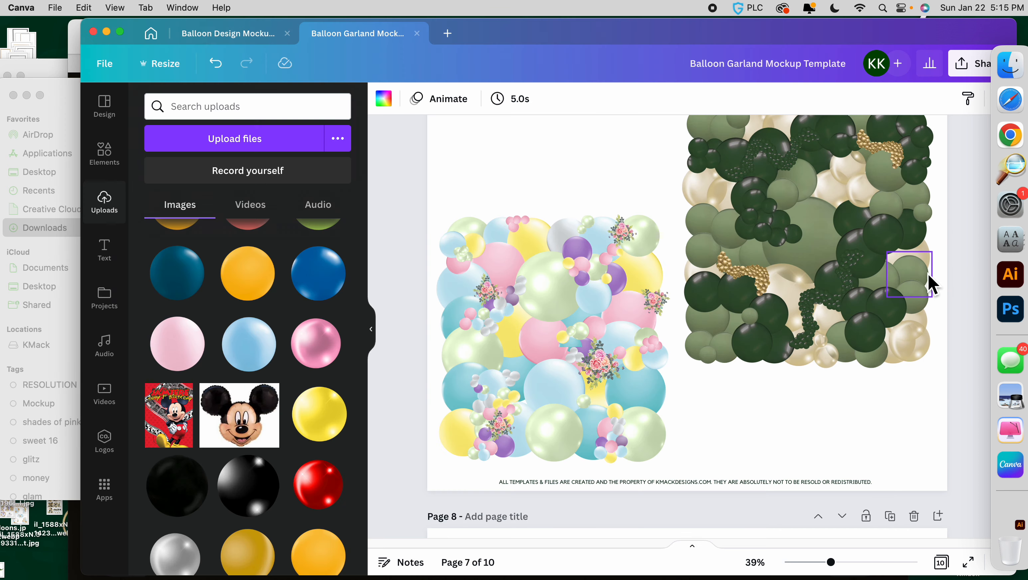
pyautogui.press('Delete')
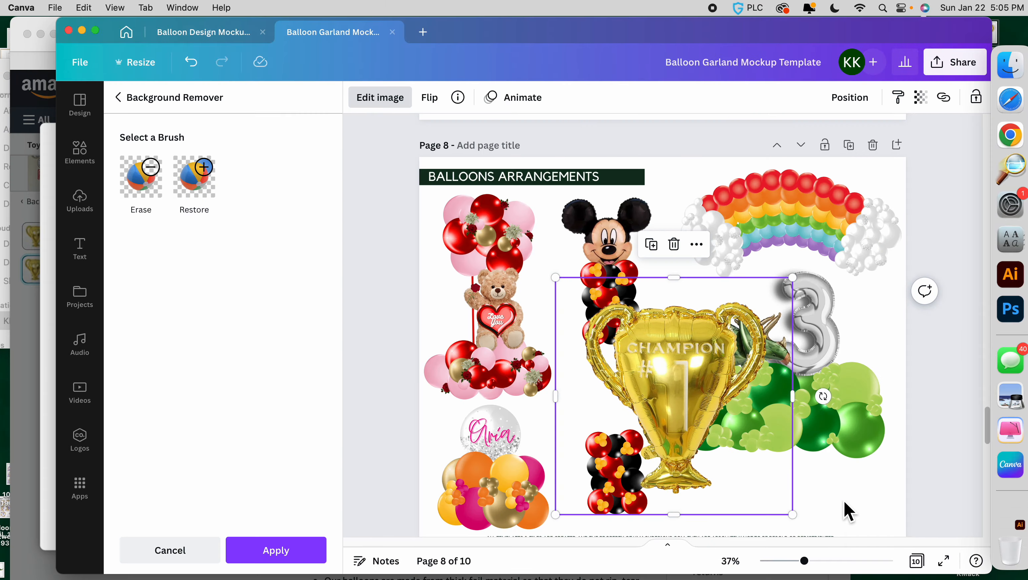
# Scale the background-free trophy on page 8 down to roughly half size over the short red and black balloon column
pyautogui.moveTo(803, 561); pyautogui.dragTo(828, 569)
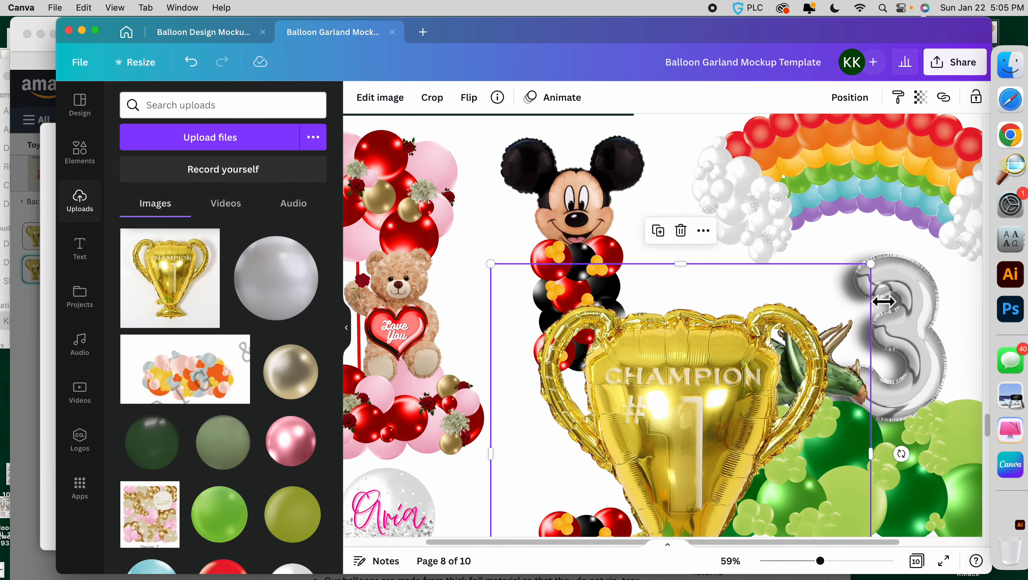
pyautogui.moveTo(870, 264); pyautogui.dragTo(686, 438)
pyautogui.scroll(-5, 678, 440)
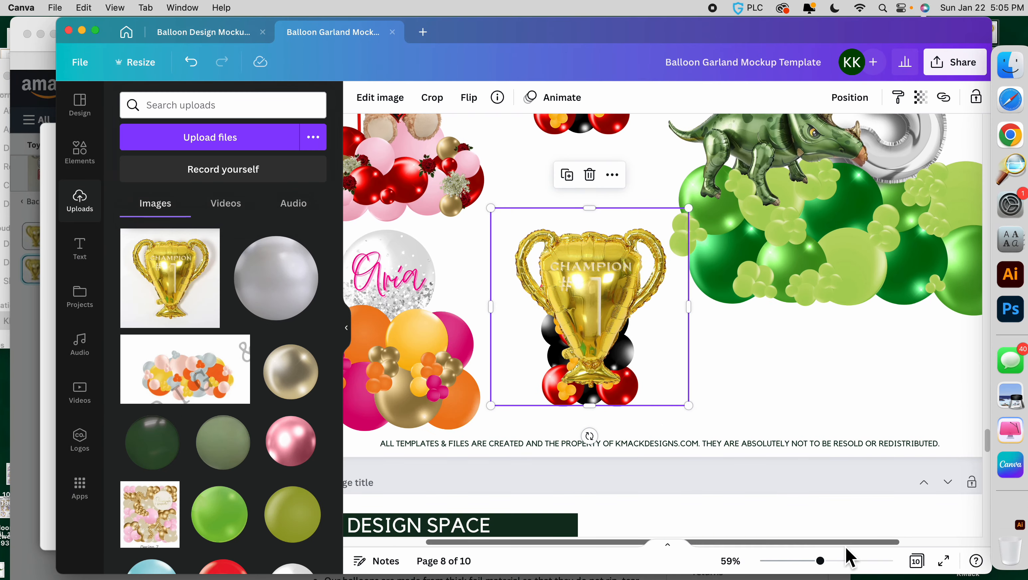
# Crop the empty margins off both sides and the top of the trophy image
pyautogui.moveTo(820, 561); pyautogui.dragTo(842, 561)
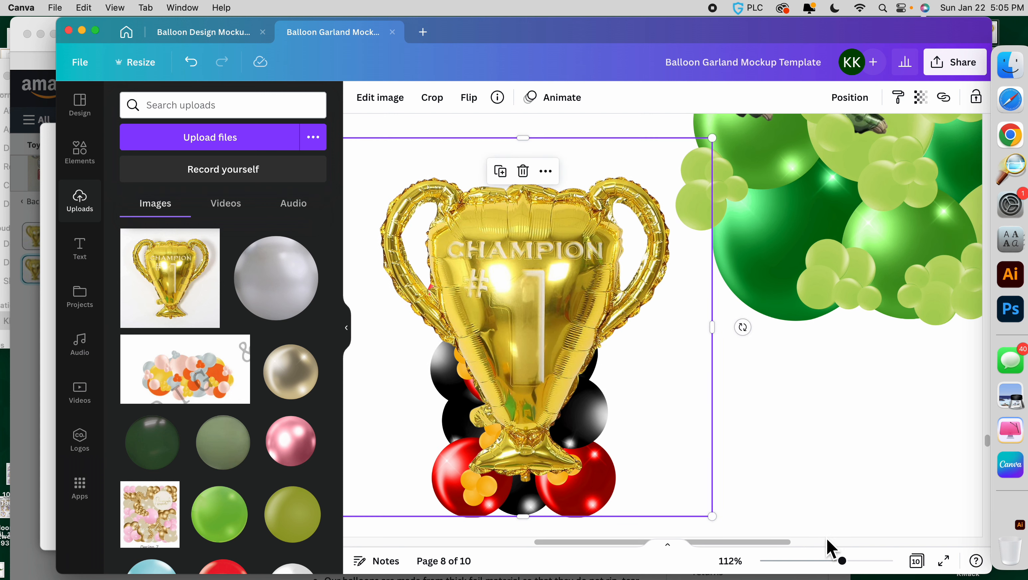
pyautogui.moveTo(734, 550); pyautogui.dragTo(711, 551)
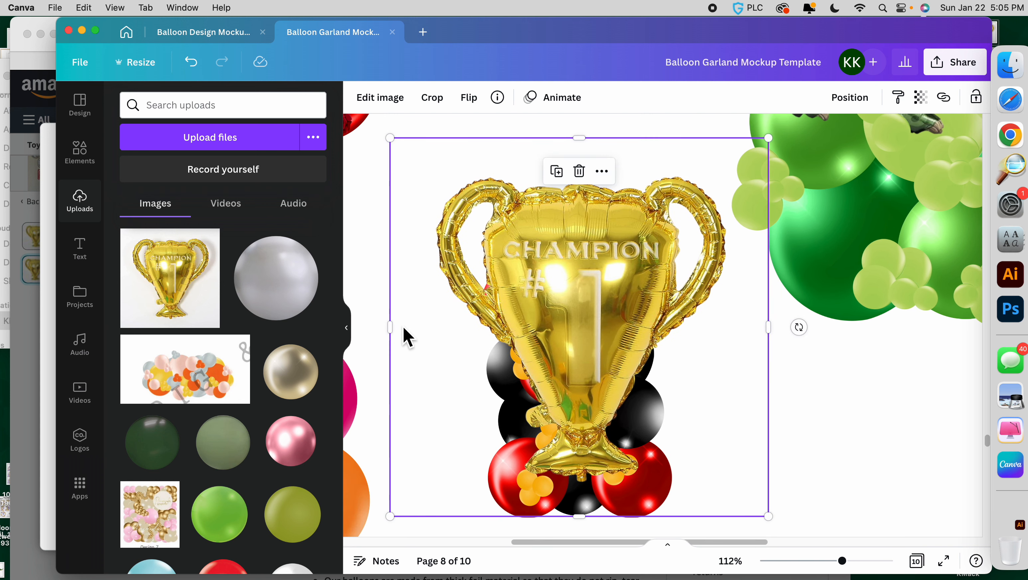
pyautogui.moveTo(390, 327); pyautogui.dragTo(427, 326)
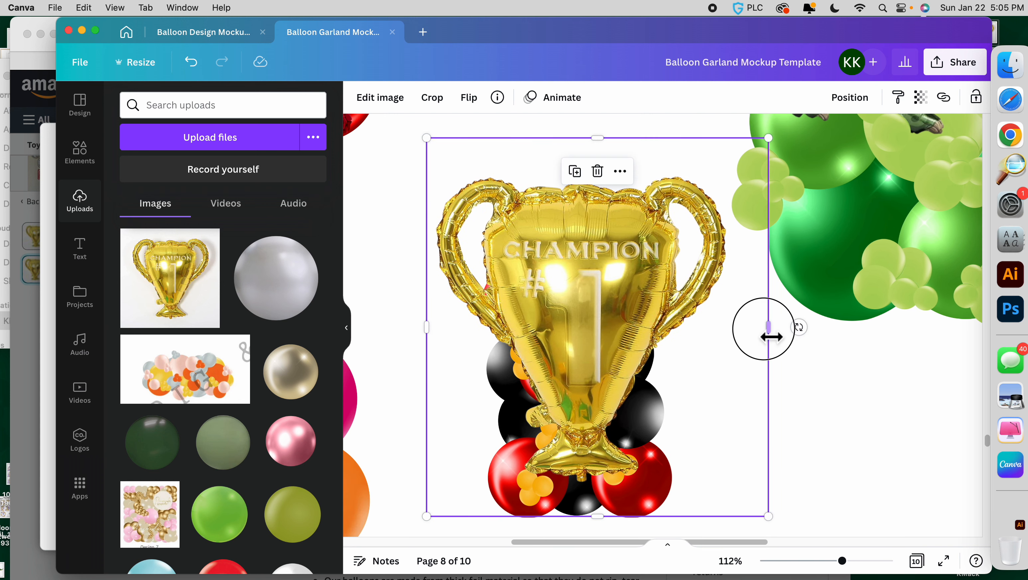
pyautogui.moveTo(767, 332); pyautogui.dragTo(734, 332)
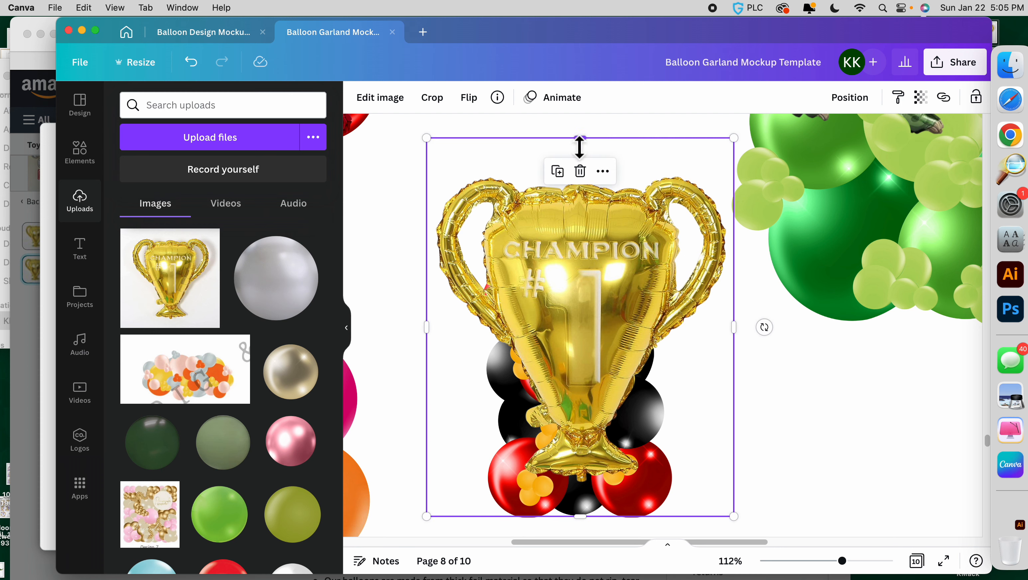
pyautogui.moveTo(580, 140); pyautogui.dragTo(585, 161)
# Shrink the cropped trophy further and place it just above the short red and black balloon column
pyautogui.moveTo(734, 163); pyautogui.dragTo(624, 286)
pyautogui.moveTo(567, 377); pyautogui.dragTo(669, 185)
# Send the trophy image backward two levels in the layer order
pyautogui.rightClick(566, 263)
pyautogui.click(644, 315)
pyautogui.rightClick(566, 277)
pyautogui.click(646, 326)
# Delete the orange clusters on the column's top row and lower the trophy onto the top-right red balloon
pyautogui.click(528, 354)
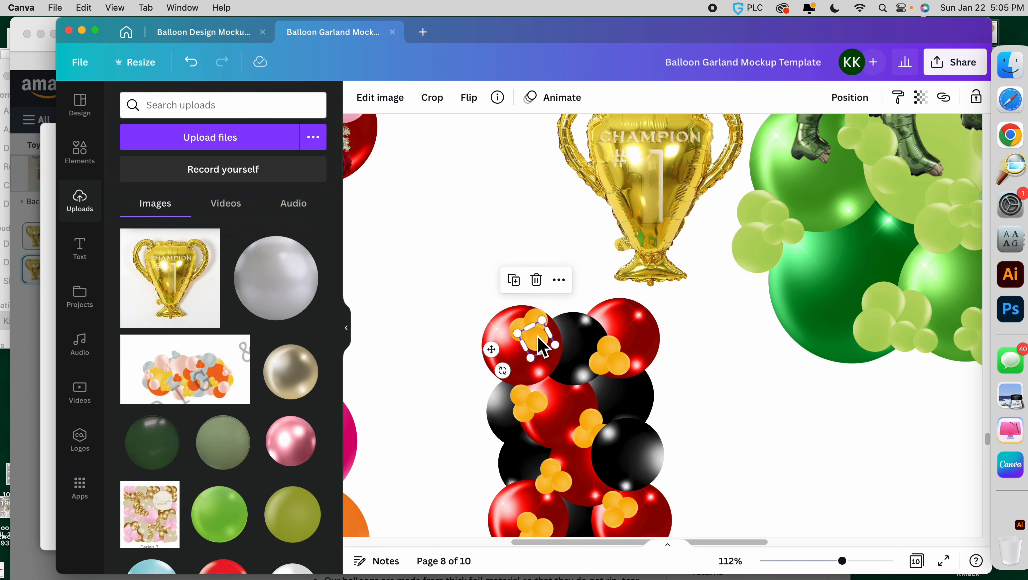
pyautogui.moveTo(532, 325); pyautogui.dragTo(619, 363)
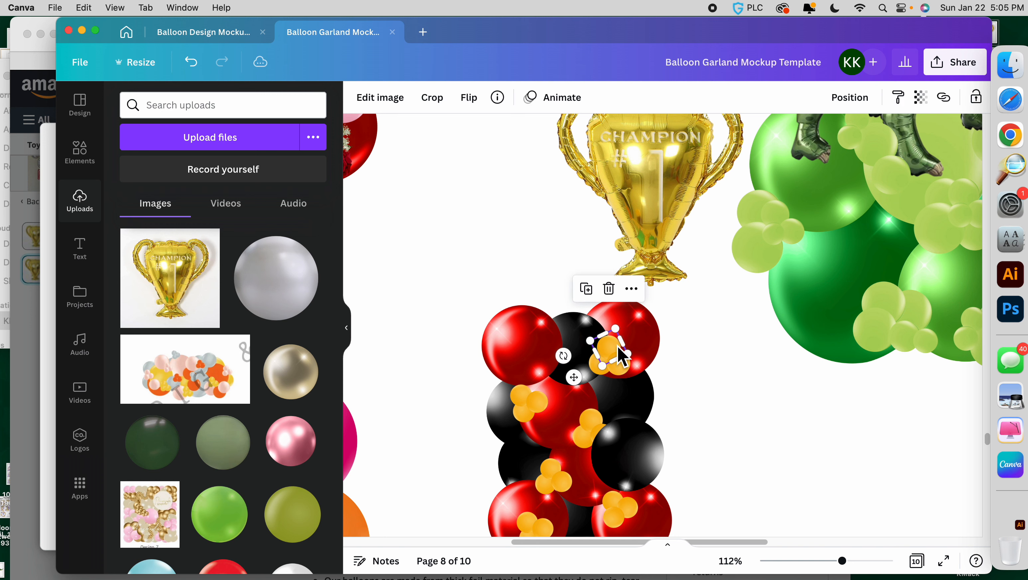
pyautogui.moveTo(631, 241); pyautogui.dragTo(656, 284)
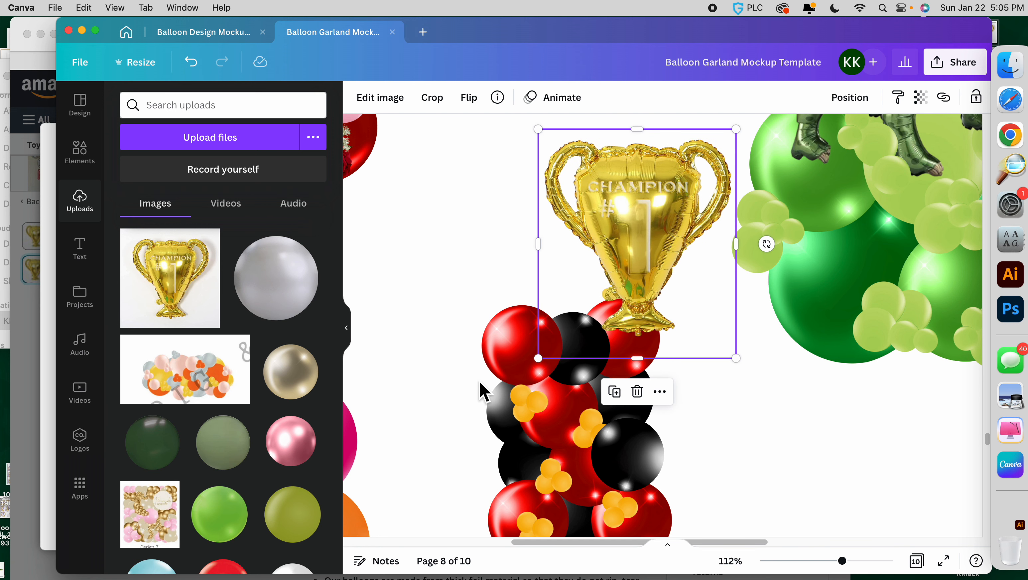
# Nudge the top-left red balloon and the top-center black balloon slightly to adjust the column's top row
pyautogui.click(521, 359)
pyautogui.click(587, 380)
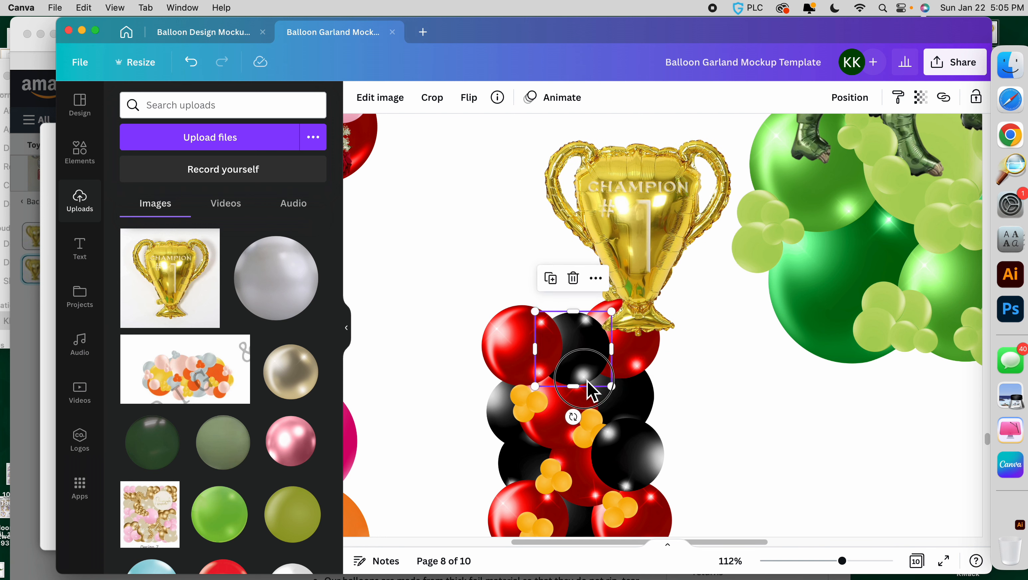
pyautogui.moveTo(588, 378); pyautogui.dragTo(588, 386)
pyautogui.click(521, 379)
pyautogui.moveTo(514, 369); pyautogui.dragTo(520, 371)
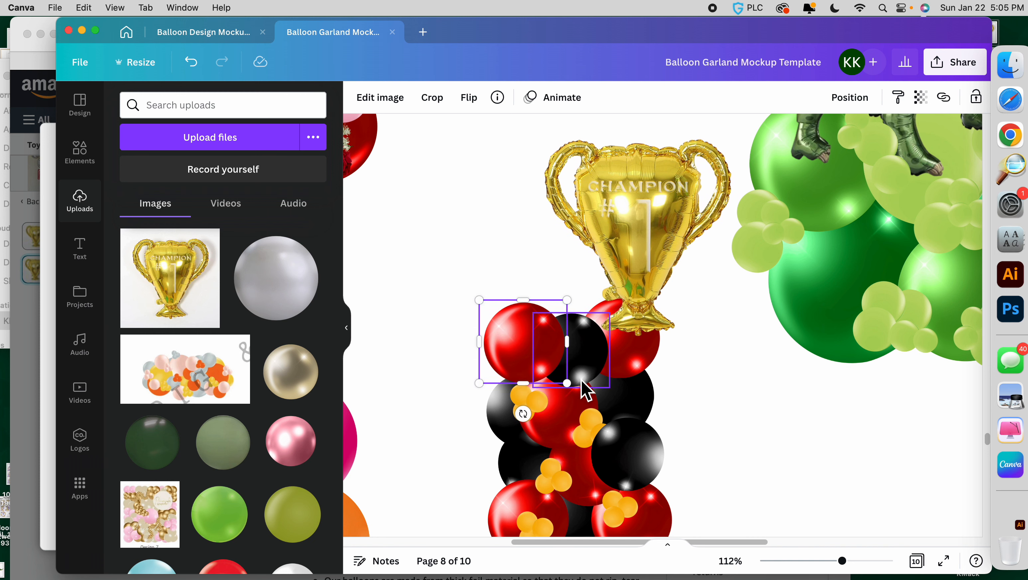
pyautogui.click(591, 378)
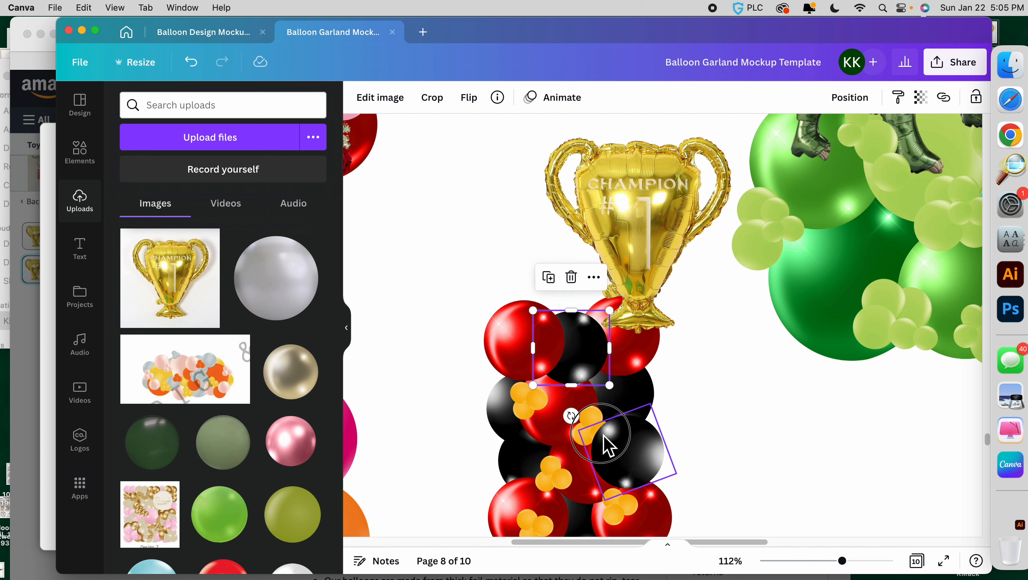
# Send the lower-right black balloon backward several levels, behind the neighboring orange cluster
pyautogui.rightClick(605, 438)
pyautogui.click(689, 321)
pyautogui.rightClick(649, 477)
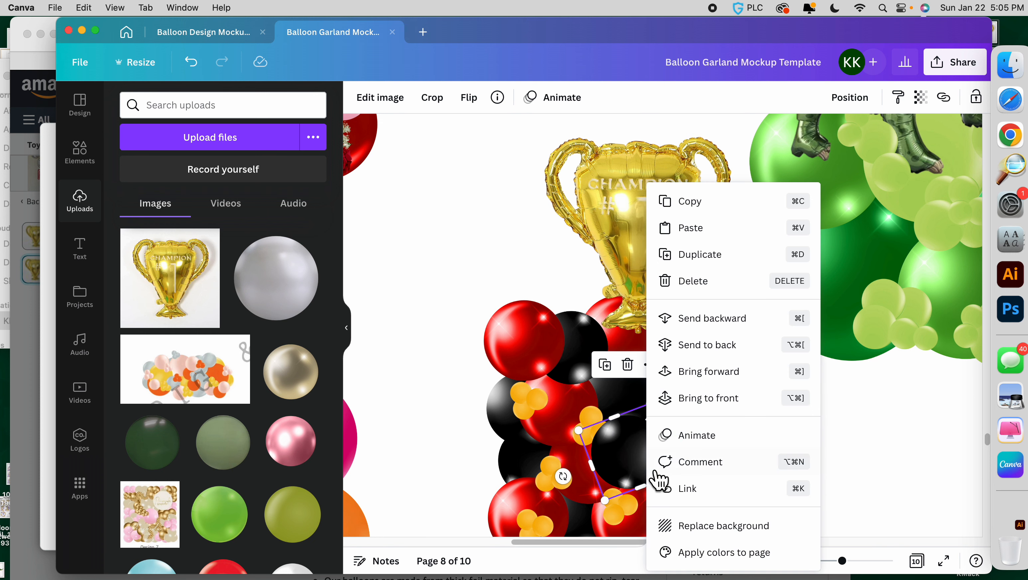
pyautogui.click(699, 344)
pyautogui.rightClick(634, 451)
pyautogui.click(686, 321)
pyautogui.rightClick(630, 461)
pyautogui.click(695, 325)
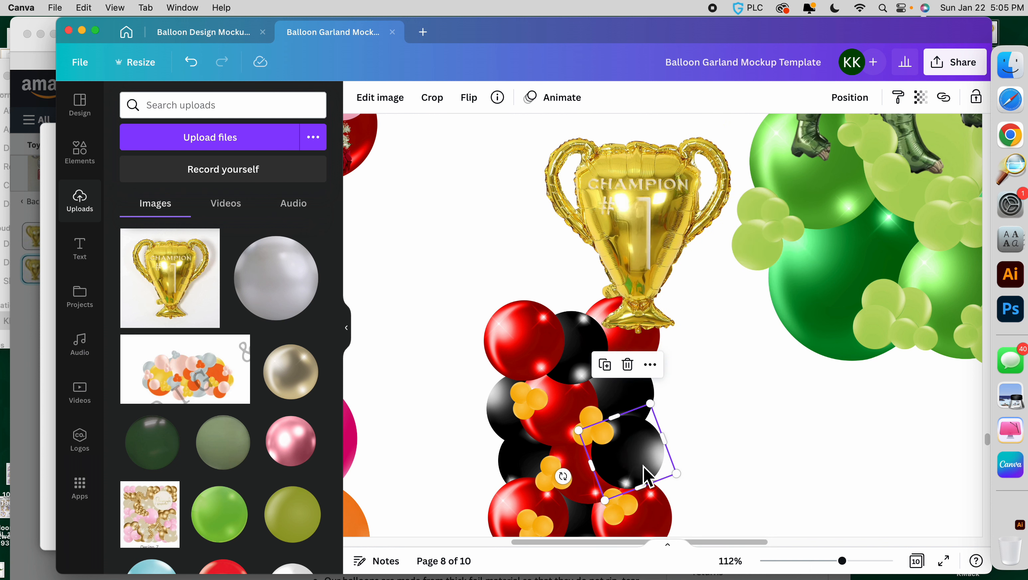
pyautogui.click(707, 460)
# Shift the orange cluster on the bottom-left red balloon toward the black balloon in the bottom row
pyautogui.scroll(-2, 710, 461)
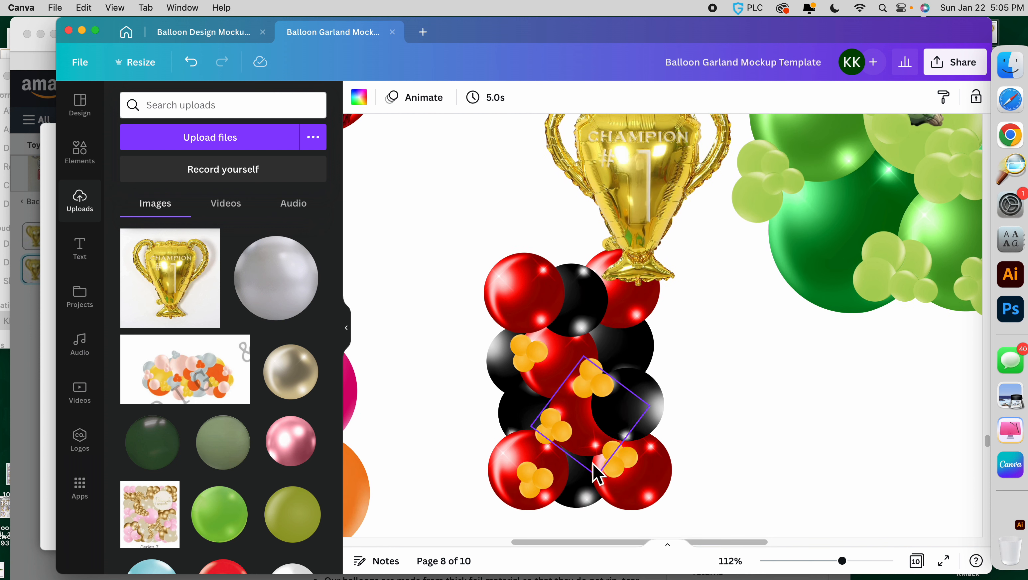
pyautogui.click(546, 485)
pyautogui.keyDown('shift'); pyautogui.click(527, 483); pyautogui.keyUp('shift')
pyautogui.moveTo(527, 483); pyautogui.dragTo(553, 491)
pyautogui.click(718, 426)
pyautogui.scroll(5, 323, 367)
pyautogui.scroll(-5, 434, 367)
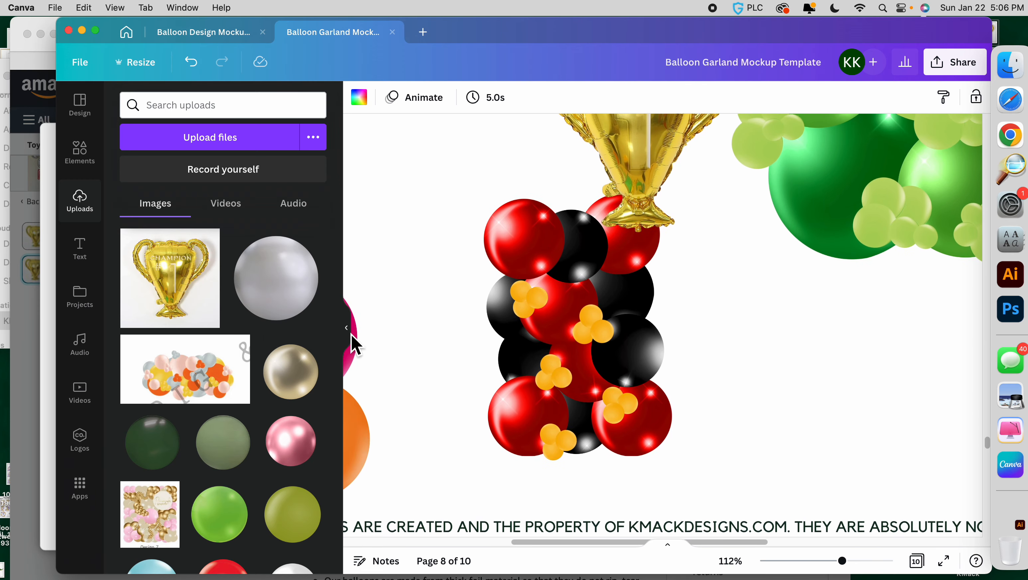
# Fill the upper-left orange cluster with the uploaded silver balloon, and undo its trial on the two large red balloons
pyautogui.moveTo(287, 293); pyautogui.dragTo(522, 299)
pyautogui.moveTo(301, 317); pyautogui.dragTo(568, 313)
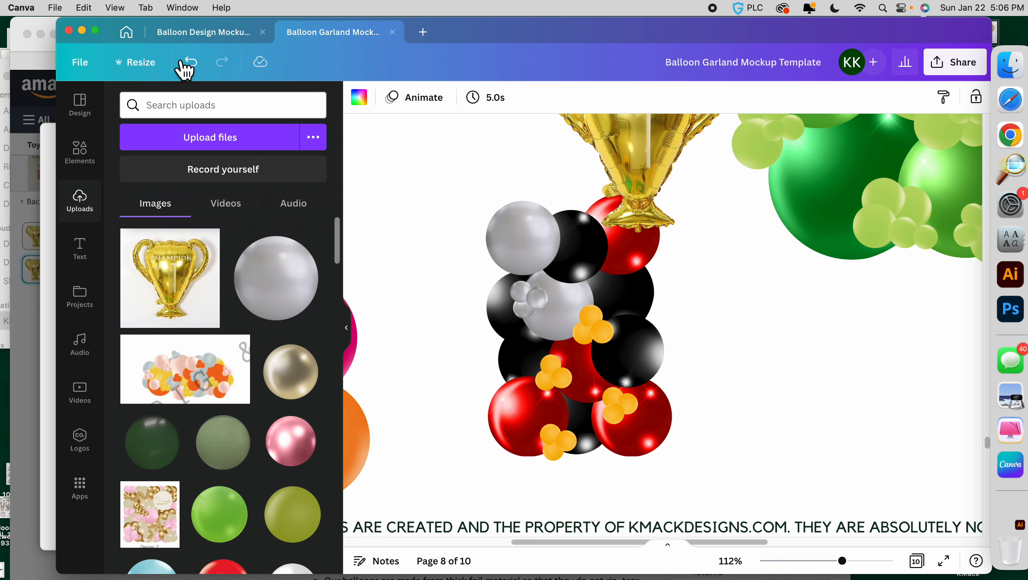
pyautogui.click(191, 62)
pyautogui.click(191, 62)
# Replace the balloons in the remaining orange clusters with the uploaded silver balloon image
pyautogui.moveTo(298, 306); pyautogui.dragTo(356, 328)
pyautogui.moveTo(276, 281); pyautogui.dragTo(565, 391)
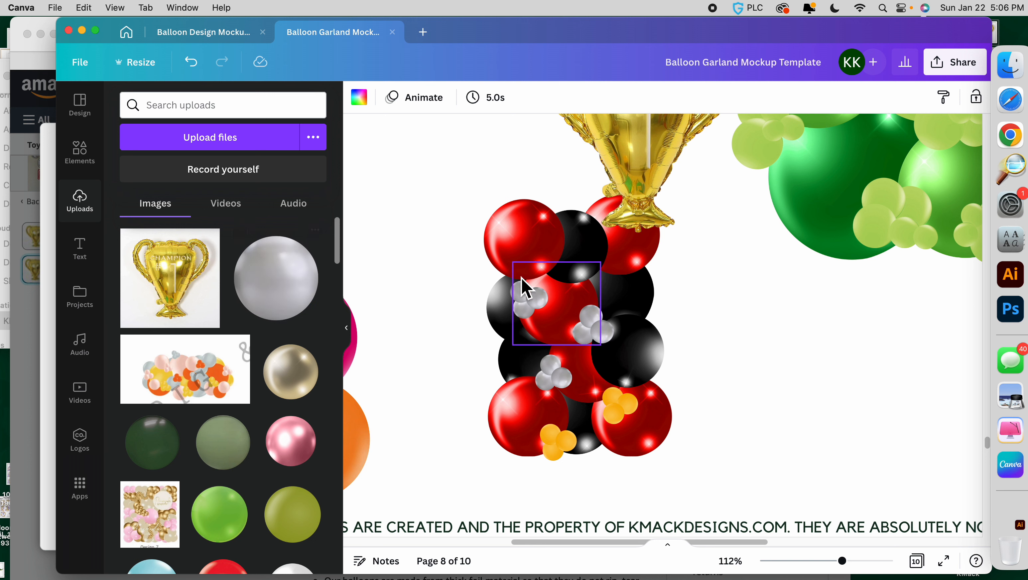
pyautogui.click(657, 161)
pyautogui.moveTo(312, 290); pyautogui.dragTo(615, 413)
pyautogui.moveTo(308, 306); pyautogui.dragTo(546, 462)
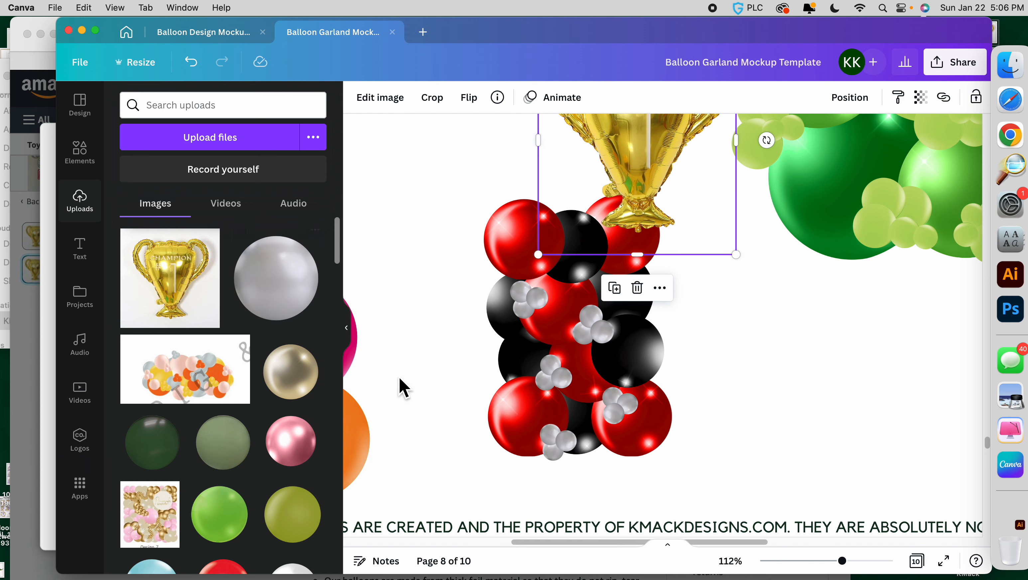
# Scale the trophy down slightly and center it over the top row of the red and black column
pyautogui.scroll(2, 685, 324)
pyautogui.hscroll(1, 649, 246)
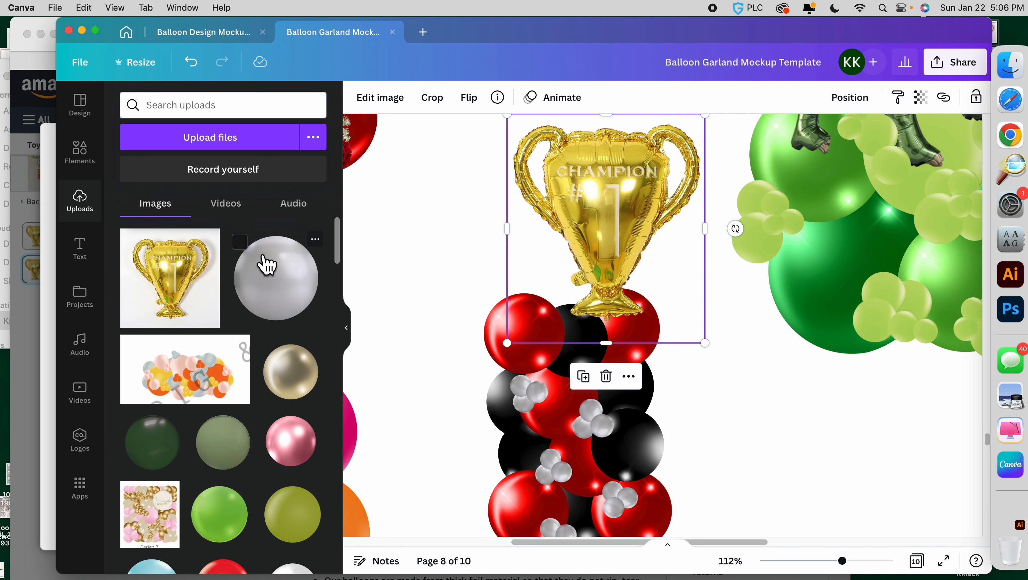
pyautogui.moveTo(708, 353); pyautogui.dragTo(684, 330)
pyautogui.moveTo(615, 212); pyautogui.dragTo(592, 245)
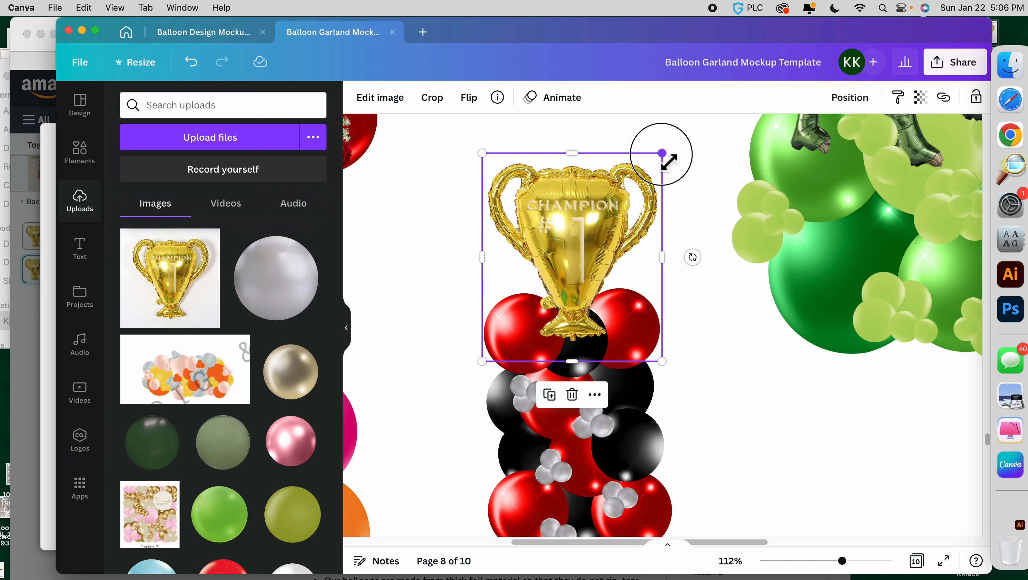
pyautogui.moveTo(662, 153); pyautogui.dragTo(654, 172)
pyautogui.moveTo(592, 245); pyautogui.dragTo(597, 249)
# Move the top-left red balloon slightly outward from the trophy's base
pyautogui.click(569, 359)
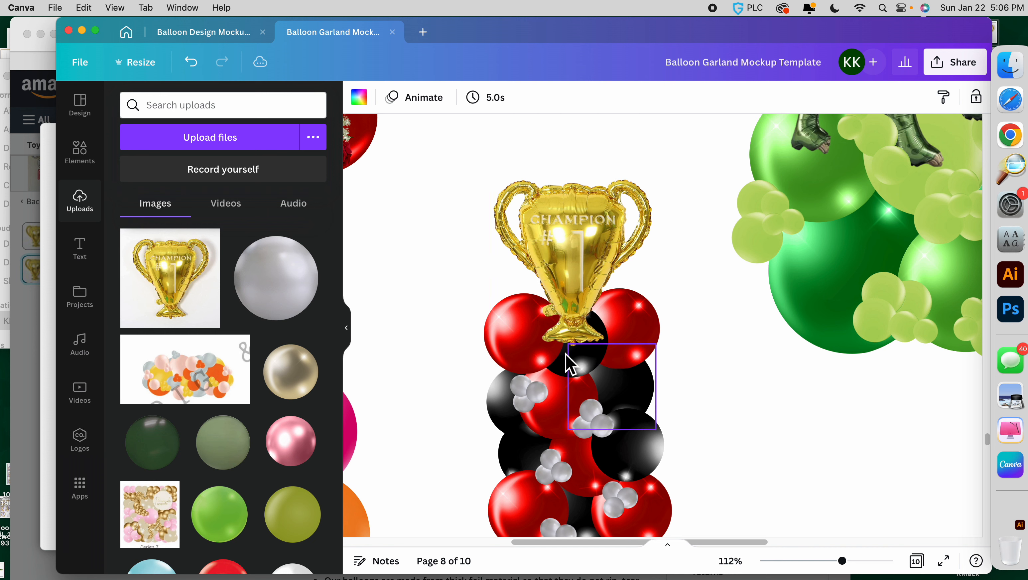
pyautogui.click(570, 244)
pyautogui.click(483, 340)
pyautogui.moveTo(483, 340); pyautogui.dragTo(482, 344)
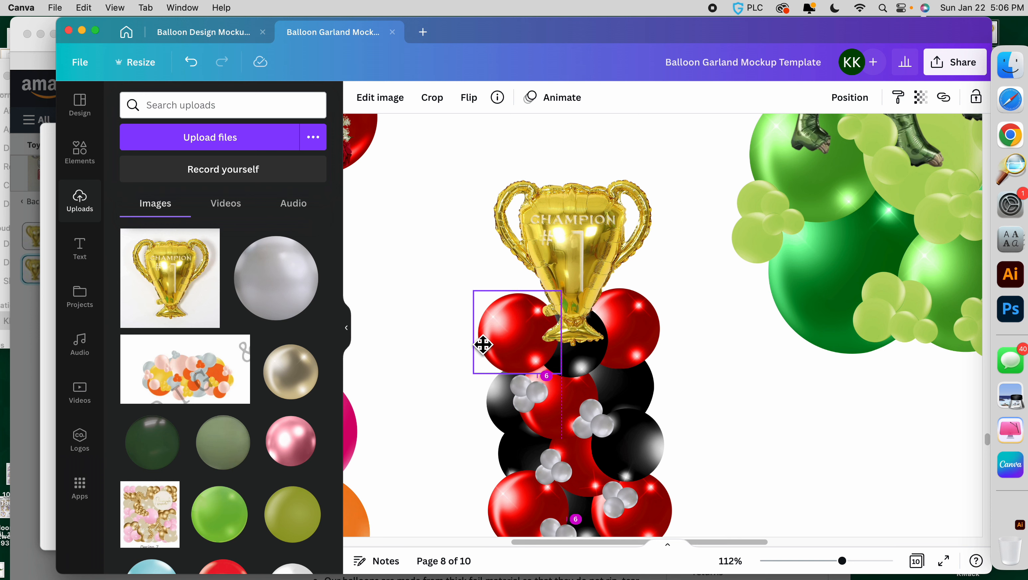
pyautogui.click(740, 432)
pyautogui.scroll(-5, 739, 431)
pyautogui.scroll(3, 739, 432)
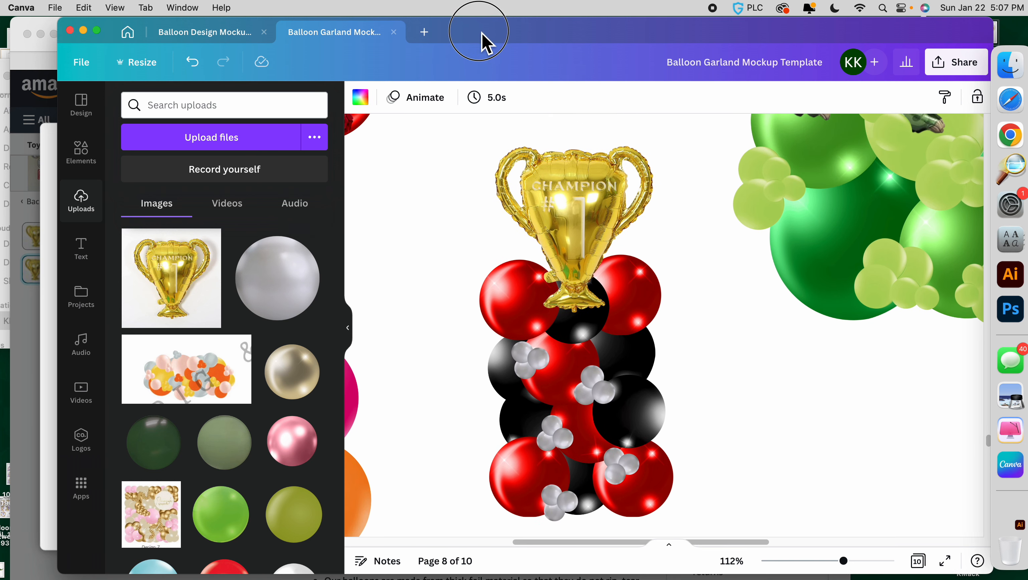
# Switch to the Amazon page in Safari, close the enlarged trophy image and return to the checkerboard foil balloons results
pyautogui.moveTo(482, 39); pyautogui.dragTo(506, 41)
pyautogui.click(78, 234)
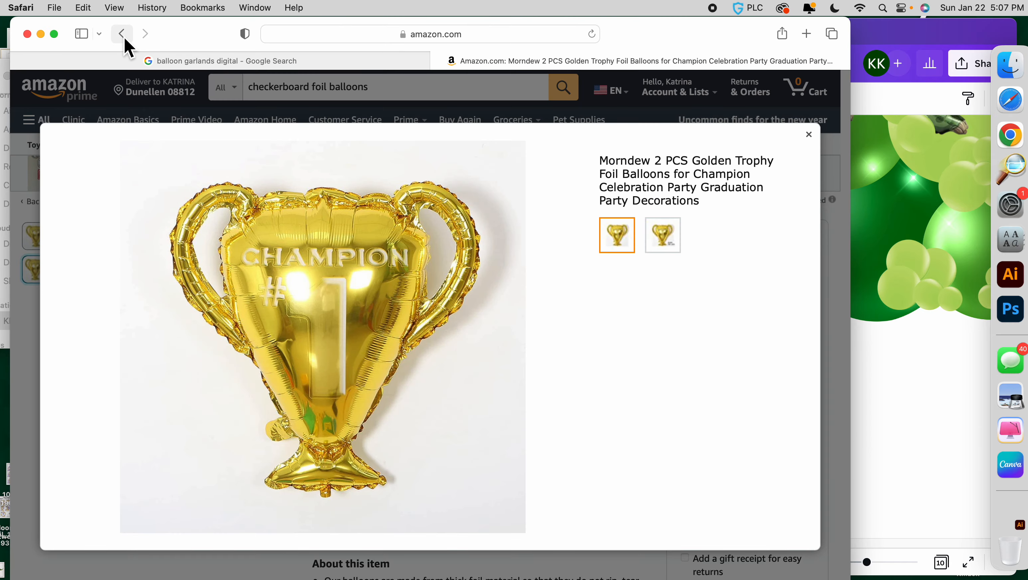
pyautogui.click(809, 135)
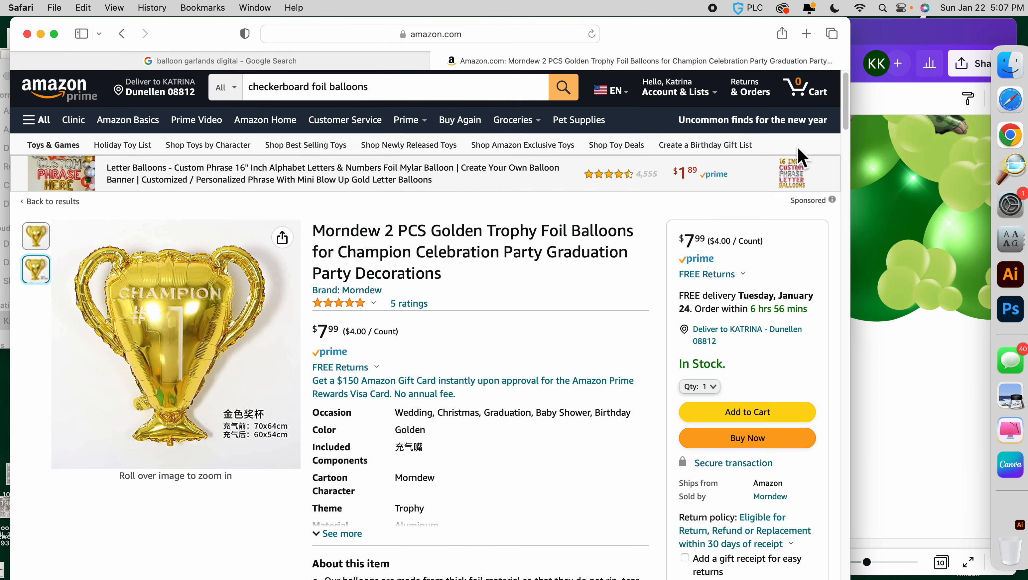
pyautogui.click(128, 42)
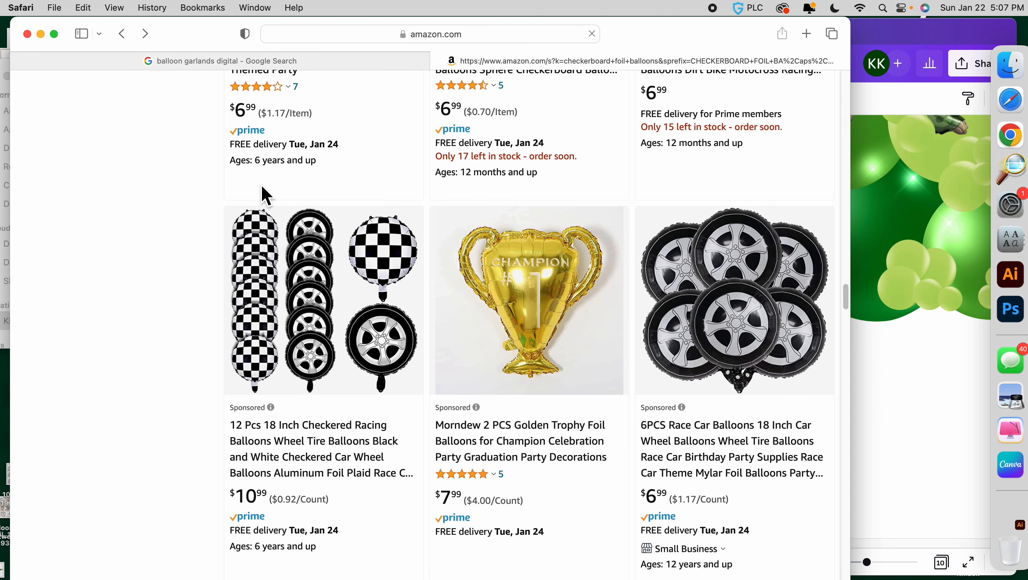
# Browse the checkerboard foil balloon results for another race-themed balloon to use in the mockup
pyautogui.scroll(-7, 493, 325)
pyautogui.scroll(-10, 488, 308)
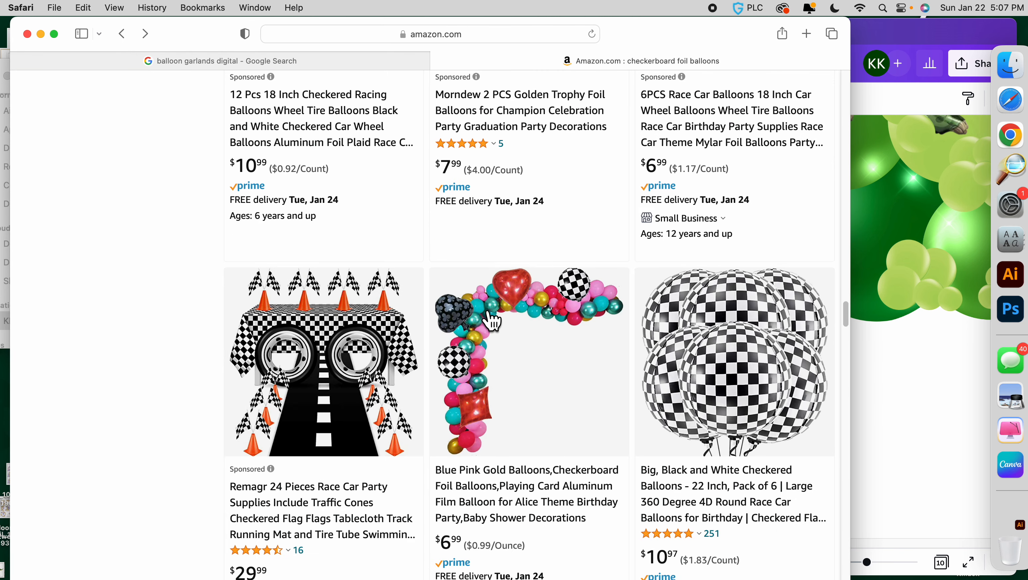
pyautogui.scroll(-11, 505, 340)
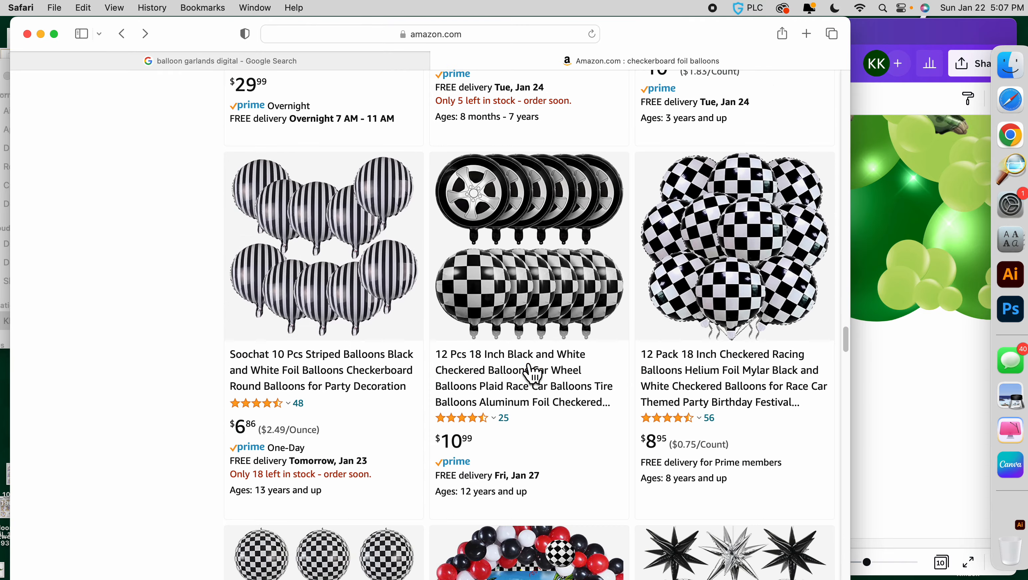
pyautogui.scroll(1, 530, 372)
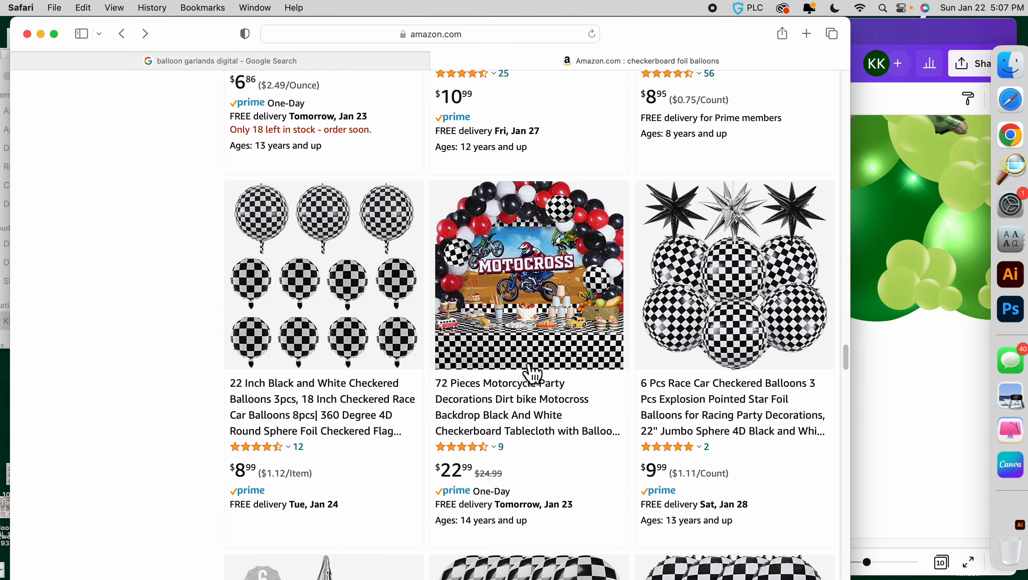
pyautogui.scroll(-9, 329, 285)
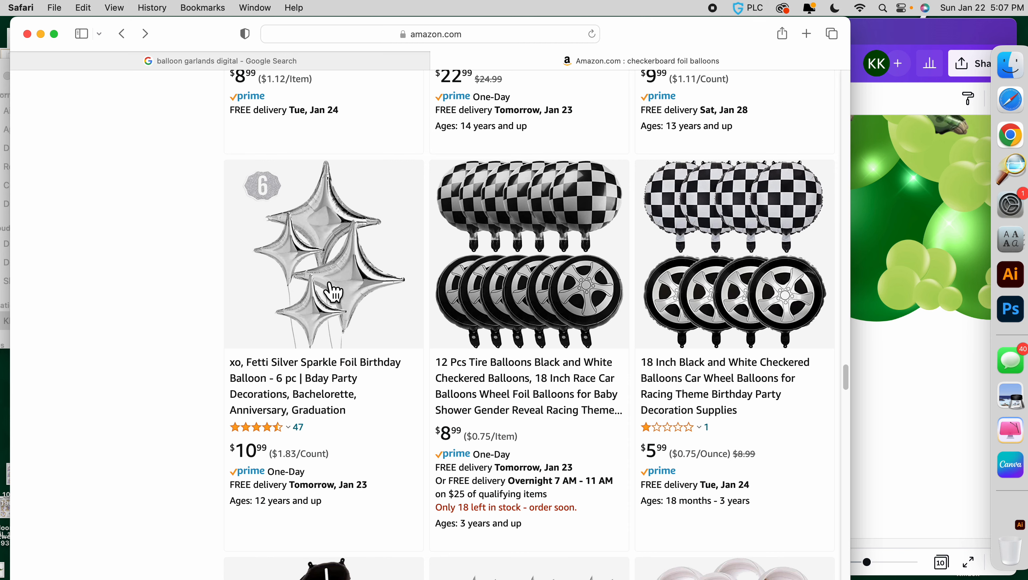
pyautogui.scroll(-3, 493, 298)
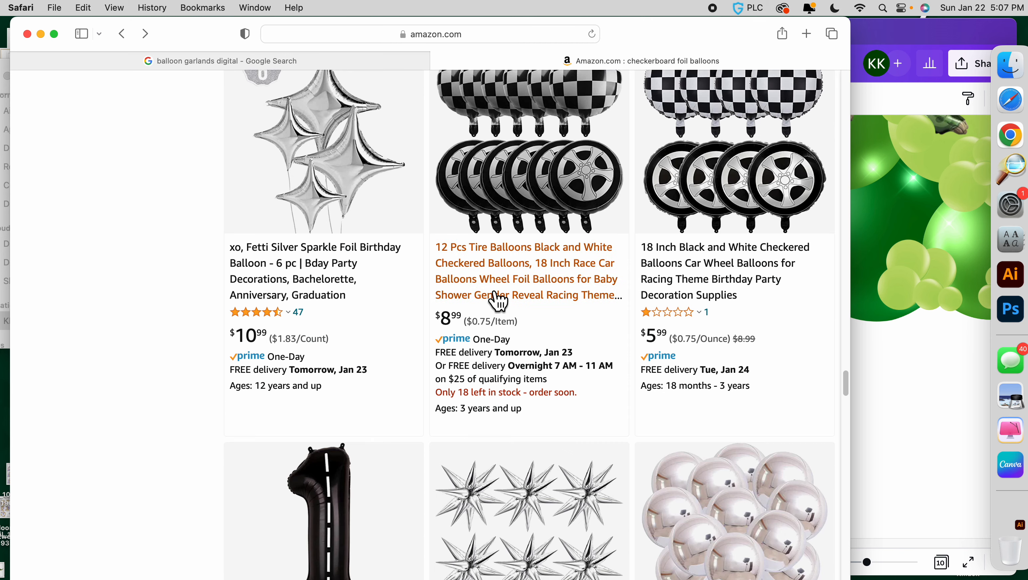
pyautogui.scroll(-4, 497, 299)
pyautogui.scroll(9, 487, 361)
pyautogui.scroll(-3, 688, 392)
pyautogui.scroll(-3, 564, 388)
# Open the black racetrack number 1 foil balloon listing and enlarge its main product image
pyautogui.click(334, 433)
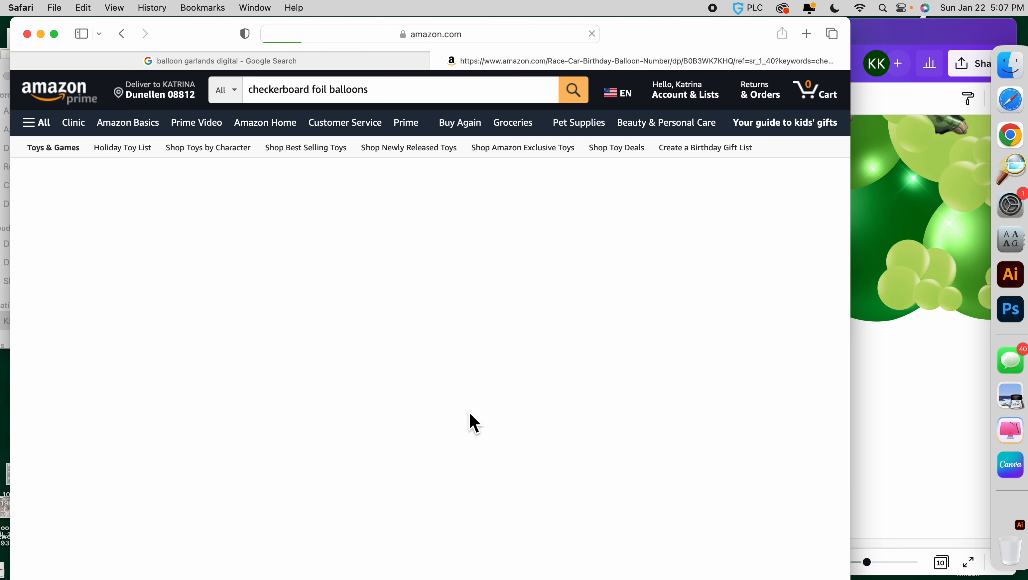
pyautogui.scroll(-3, 454, 361)
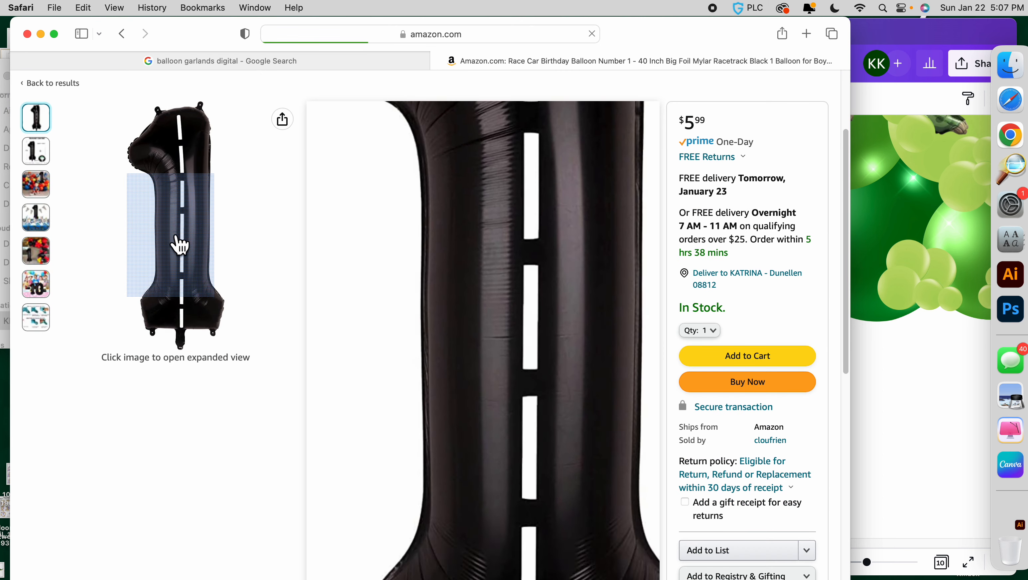
pyautogui.click(197, 240)
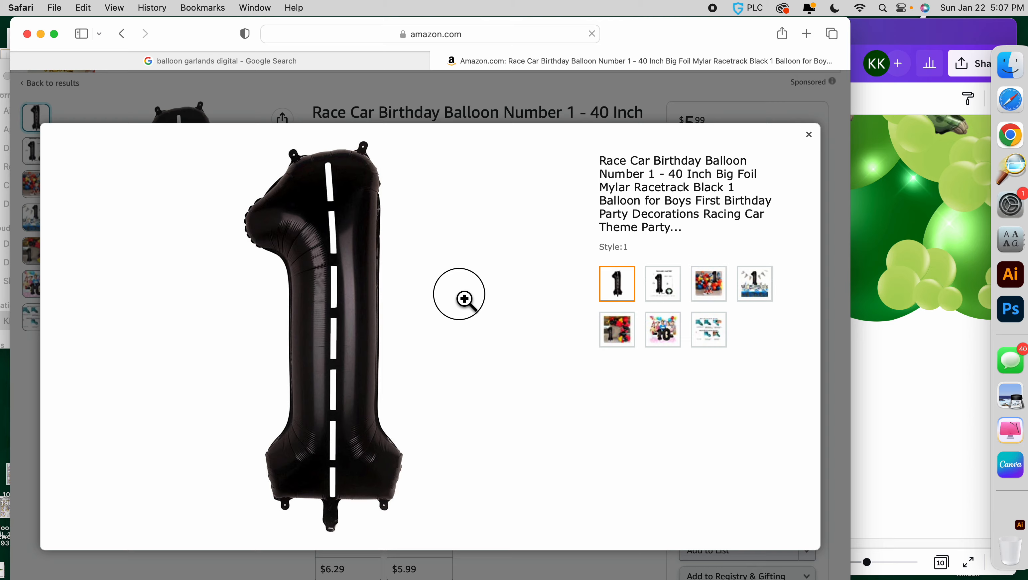
# Take a screenshot of the enlarged number 1 balloon and add it to page 8 of the Canva mockup
pyautogui.moveTo(386, 332); pyautogui.dragTo(520, 400)
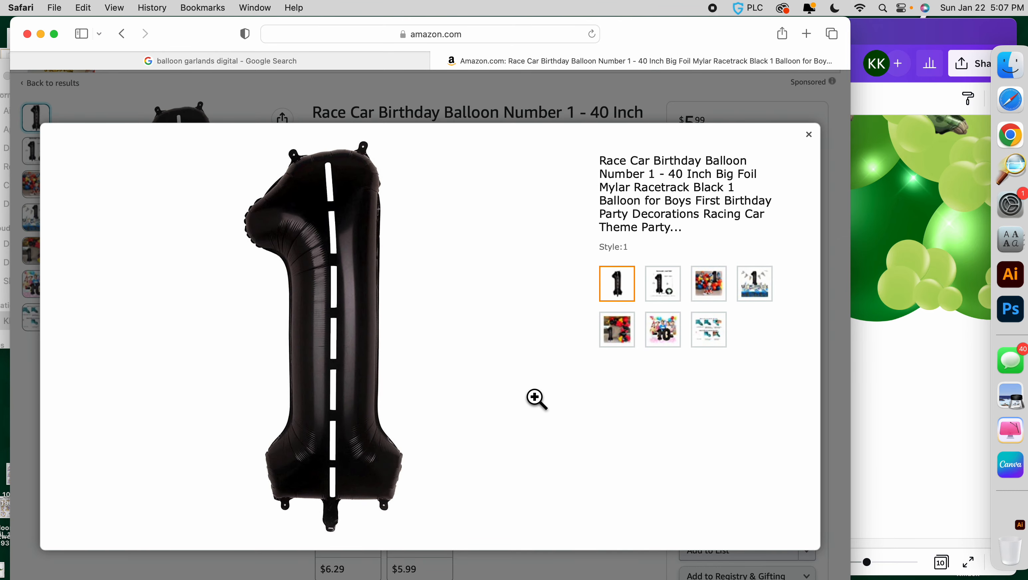
pyautogui.moveTo(180, 134); pyautogui.dragTo(483, 540)
pyautogui.moveTo(971, 545); pyautogui.dragTo(886, 378)
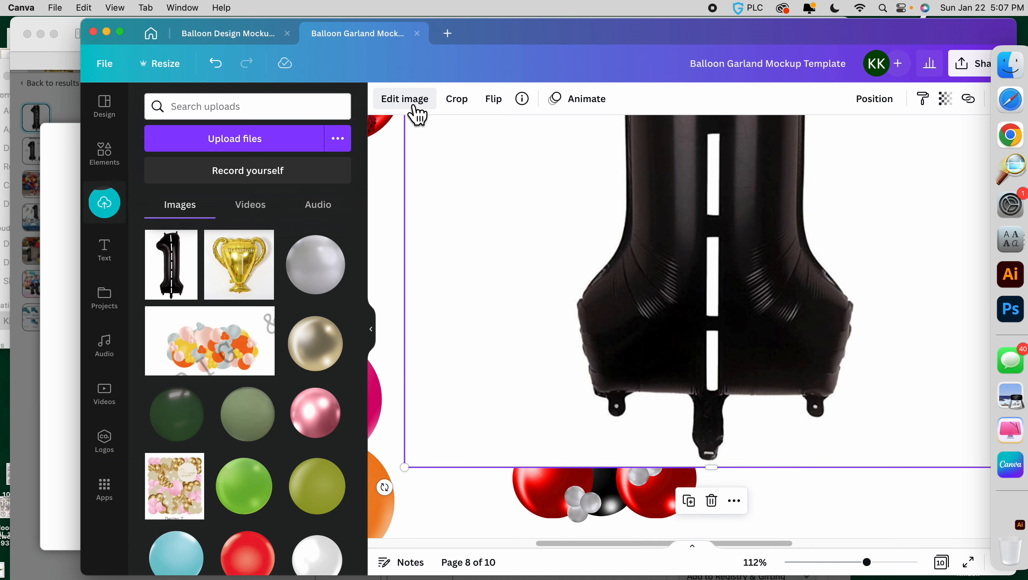
# Shrink the racetrack number 1 image on page 8 and remove its background with Background Remover
pyautogui.moveTo(405, 467); pyautogui.dragTo(455, 386)
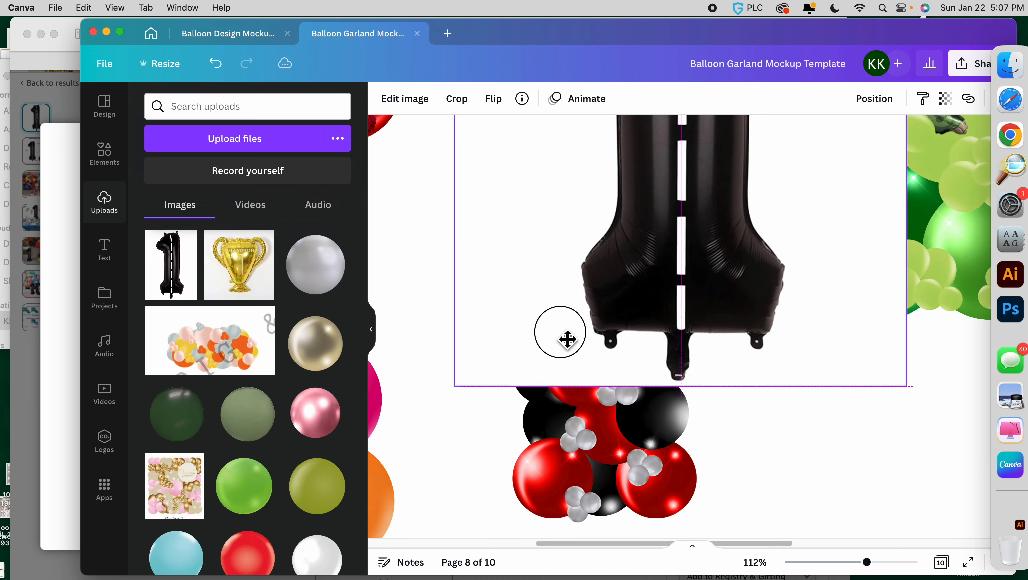
pyautogui.click(406, 99)
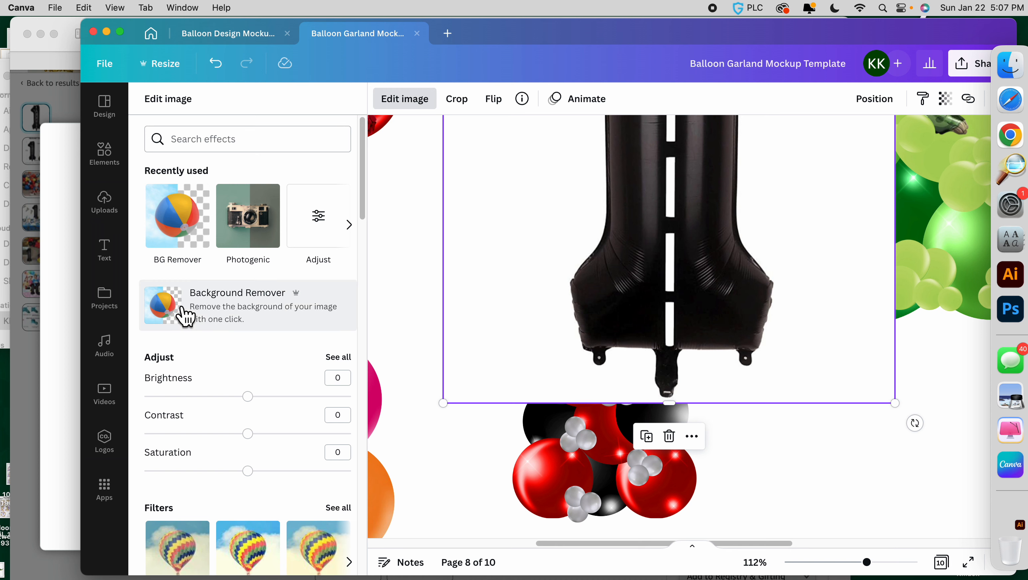
pyautogui.click(185, 316)
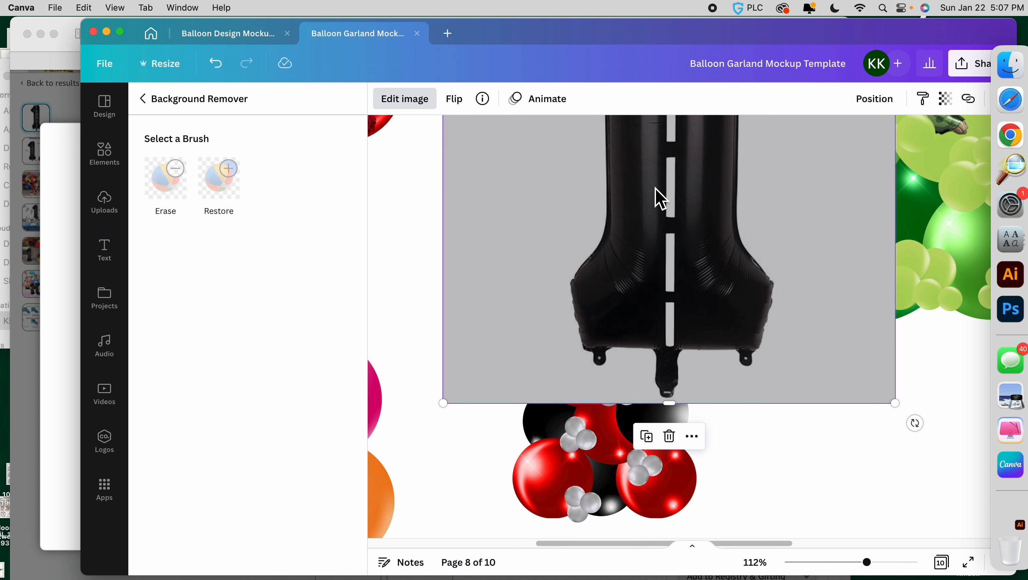
# Scale the number 1 balloon down further and place it over the trophy and the red and black balloon column
pyautogui.moveTo(668, 213); pyautogui.dragTo(660, 296)
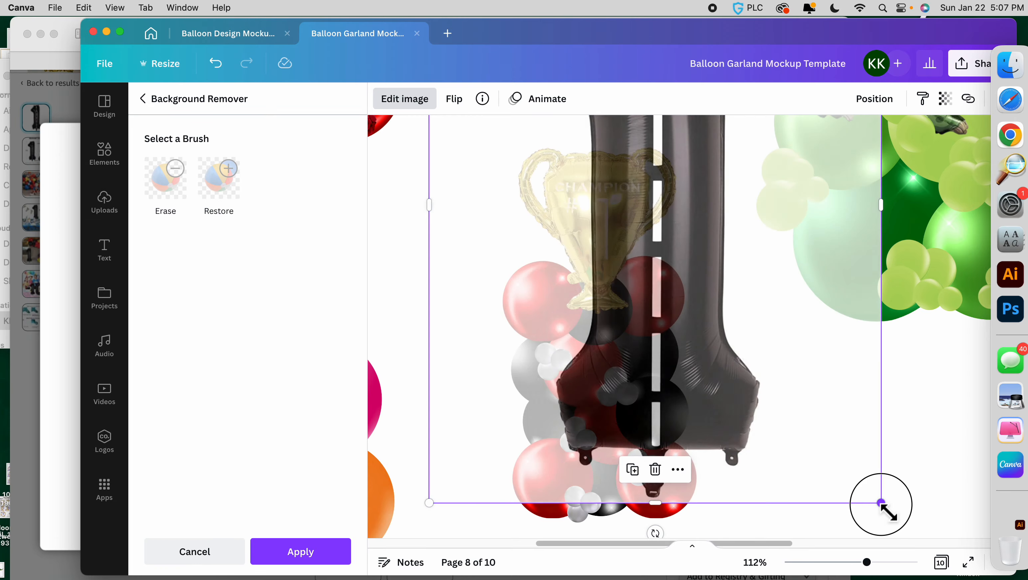
pyautogui.moveTo(881, 503); pyautogui.dragTo(677, 292)
pyautogui.moveTo(569, 244); pyautogui.dragTo(666, 421)
pyautogui.moveTo(672, 257); pyautogui.dragTo(725, 259)
pyautogui.moveTo(656, 289); pyautogui.dragTo(583, 267)
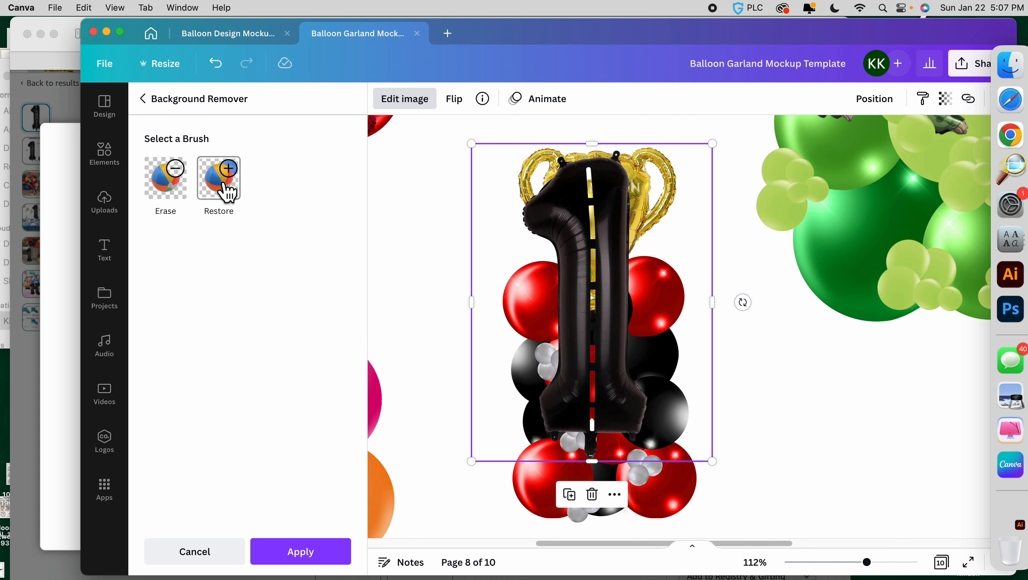
# Bring back the white road dashes along the number 1 balloon with the Restore brush
pyautogui.click(237, 182)
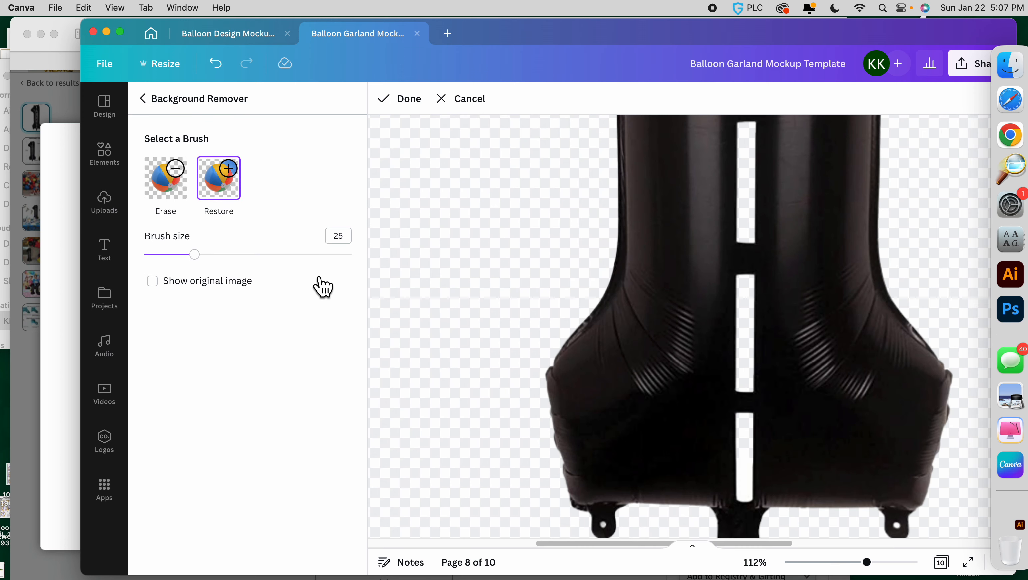
pyautogui.moveTo(872, 568); pyautogui.dragTo(850, 567)
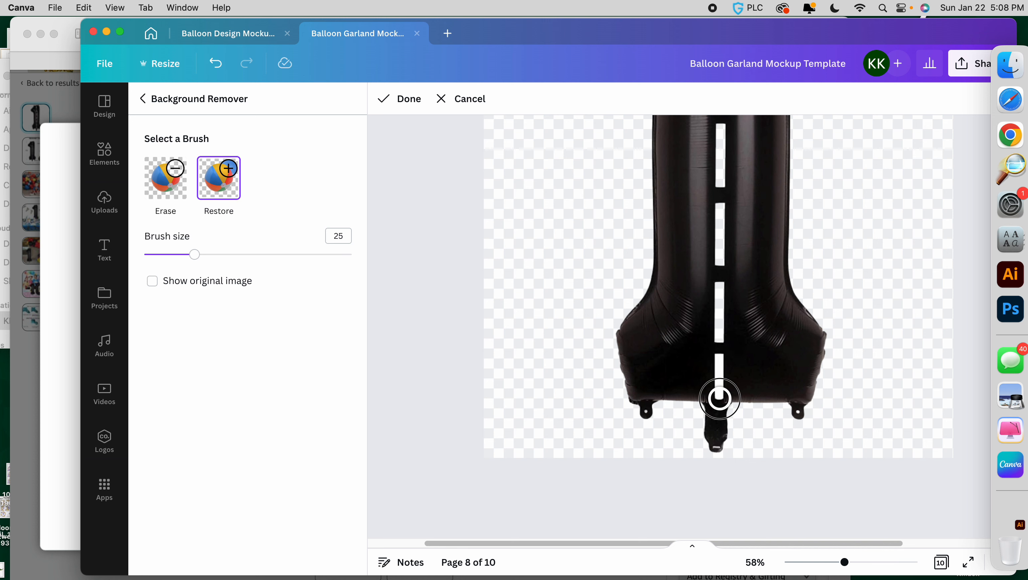
pyautogui.scroll(5, 718, 202)
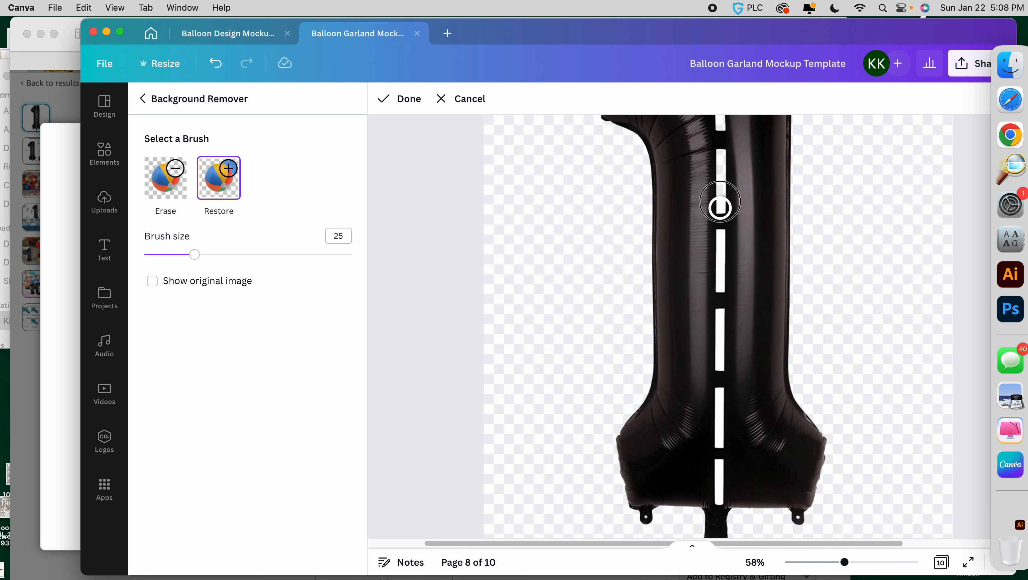
pyautogui.scroll(2, 721, 167)
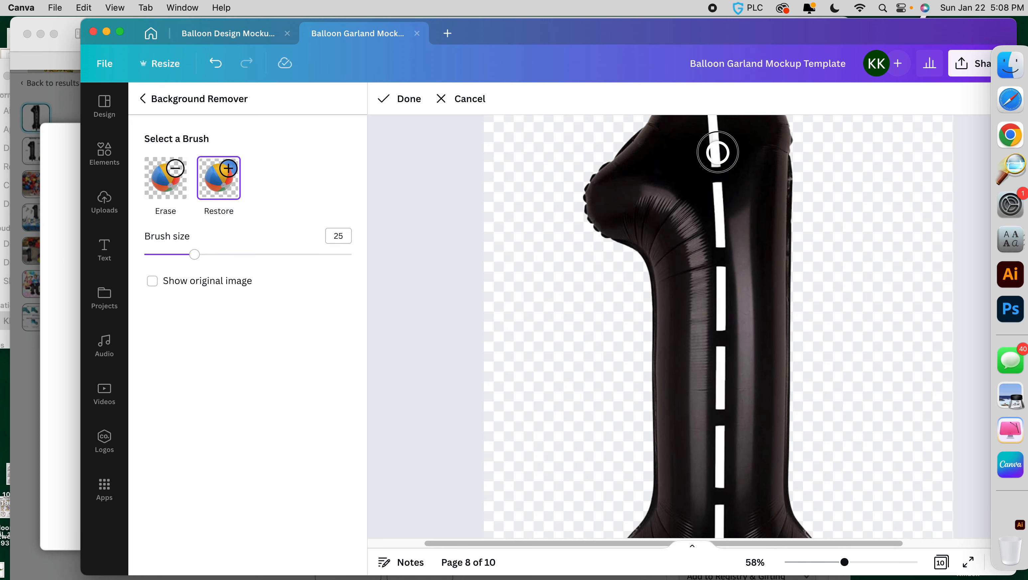
pyautogui.scroll(3, 718, 194)
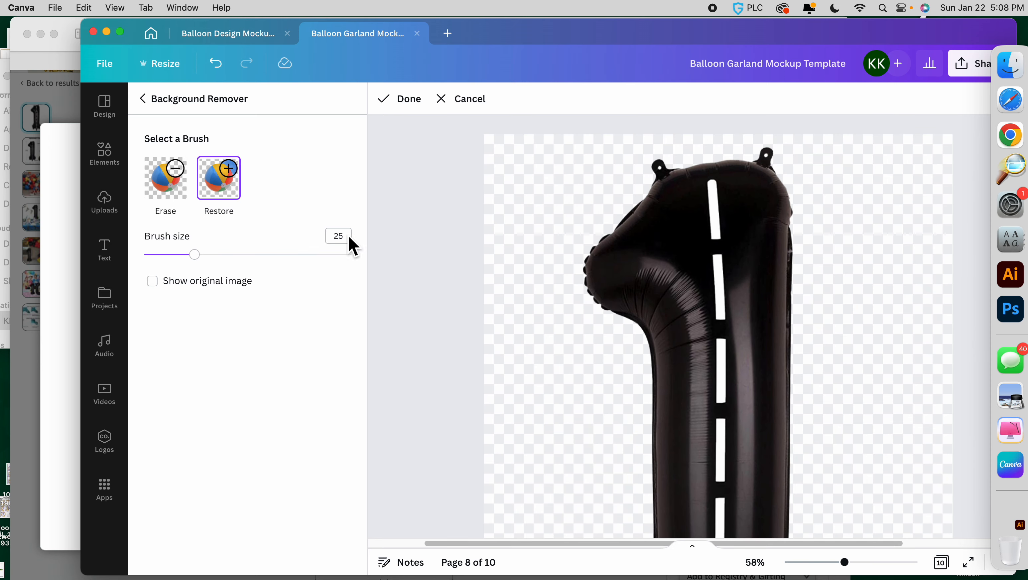
pyautogui.scroll(-10, 706, 243)
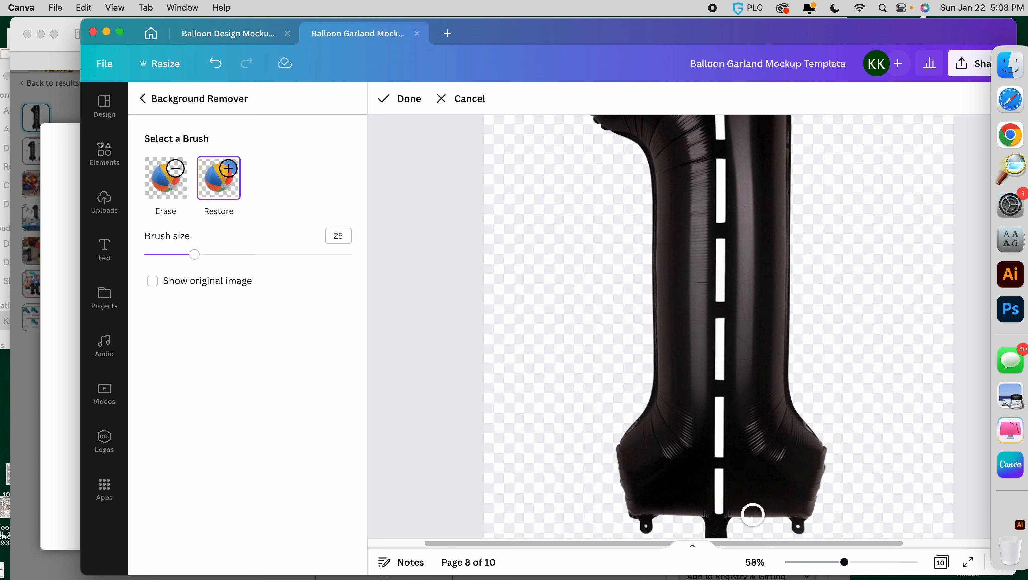
pyautogui.scroll(8, 696, 406)
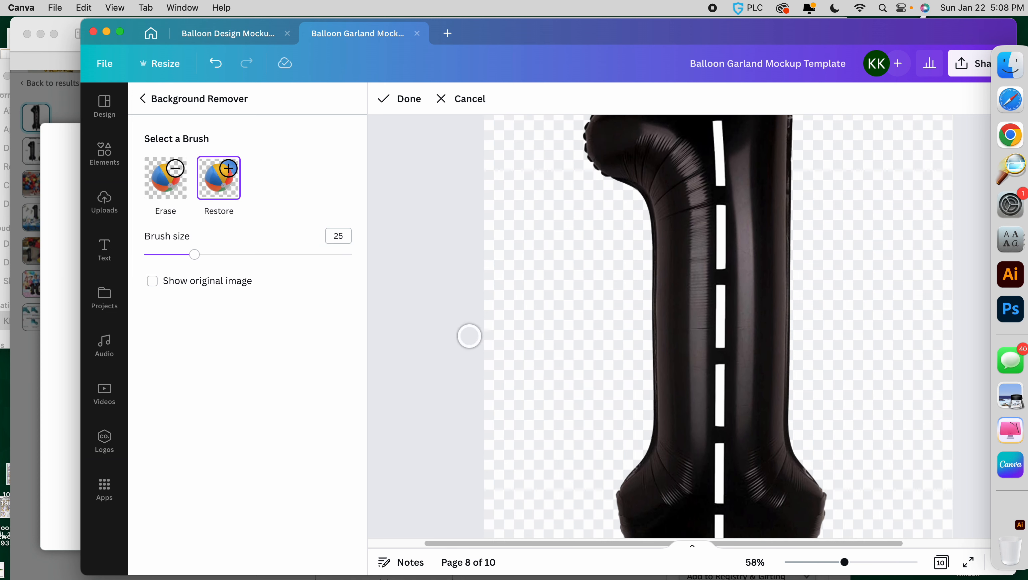
pyautogui.scroll(8, 664, 252)
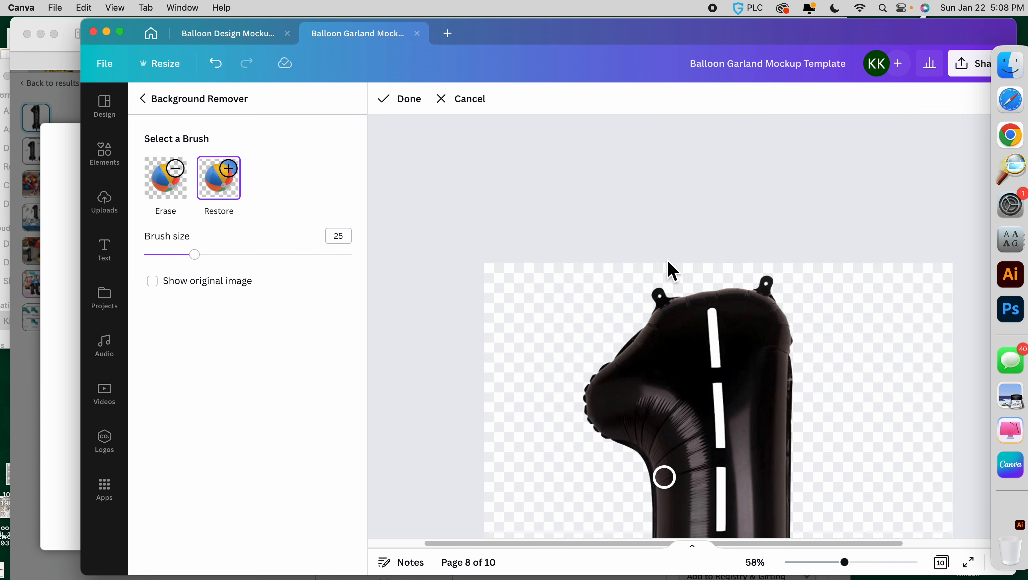
# Erase the hanging tabs at the top and bottom of the number 1 balloon with an Erase brush of size 12
pyautogui.click(178, 193)
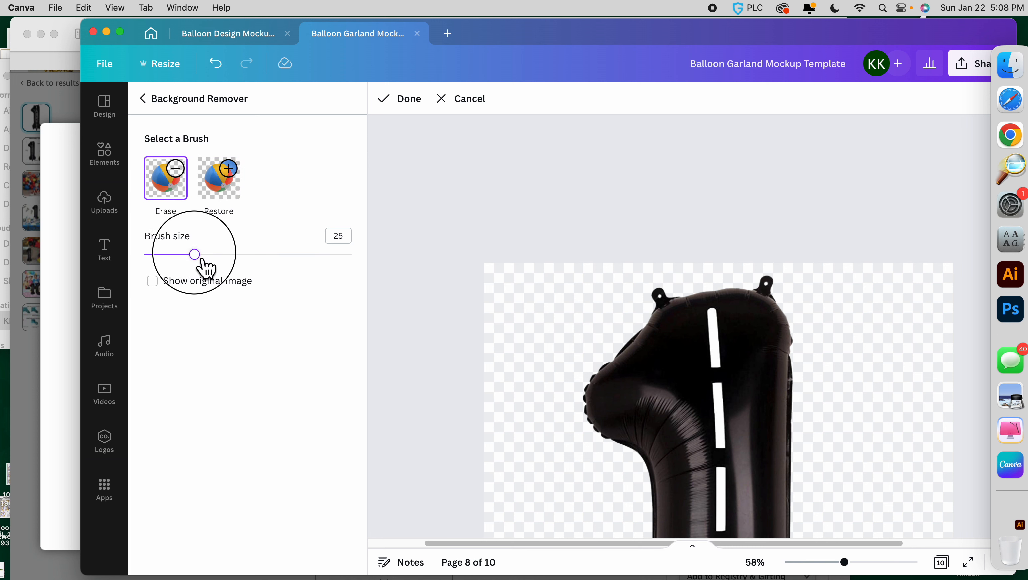
pyautogui.moveTo(202, 261); pyautogui.dragTo(167, 260)
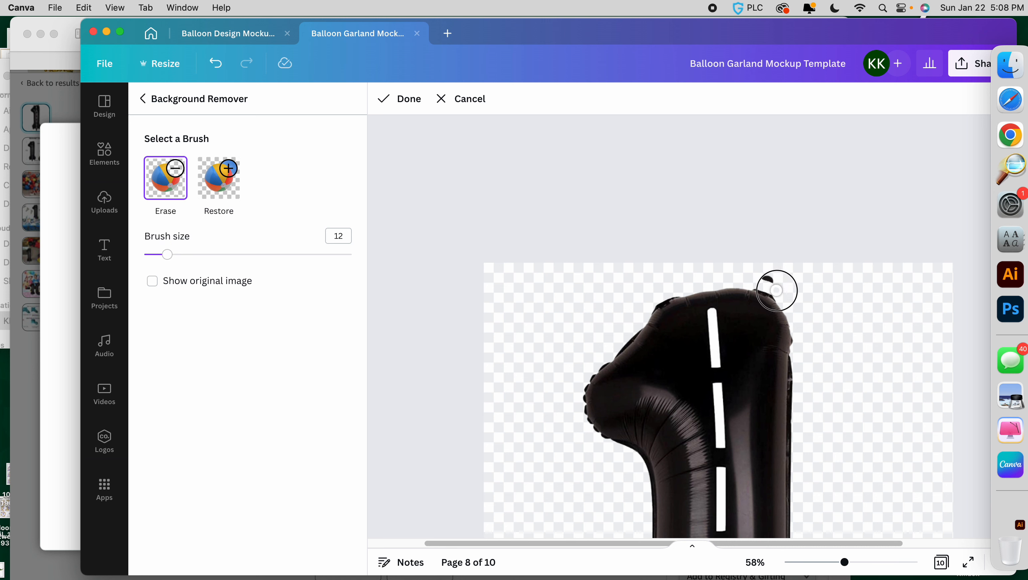
pyautogui.scroll(-10, 774, 280)
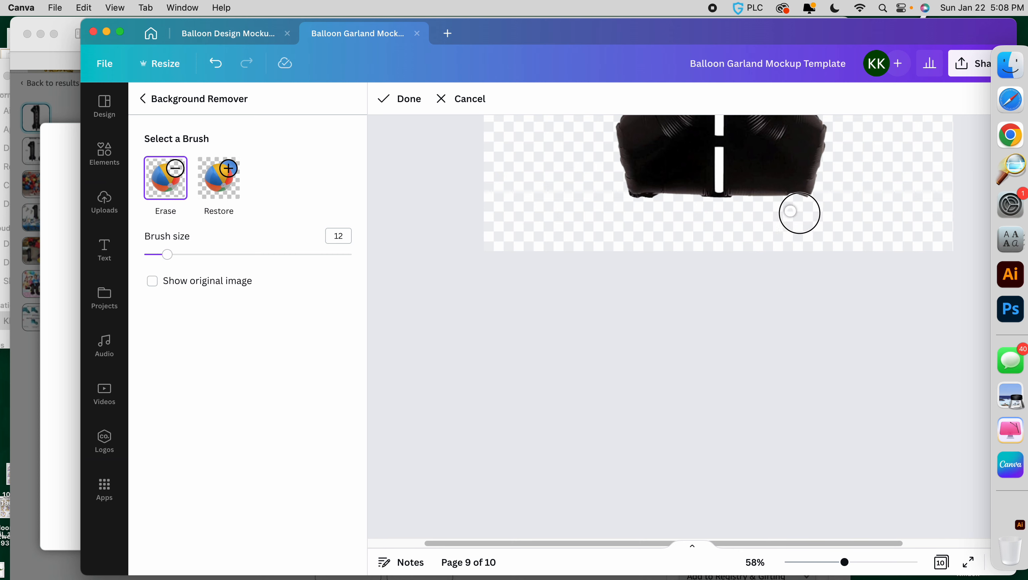
pyautogui.scroll(10, 767, 264)
pyautogui.scroll(-3, 766, 165)
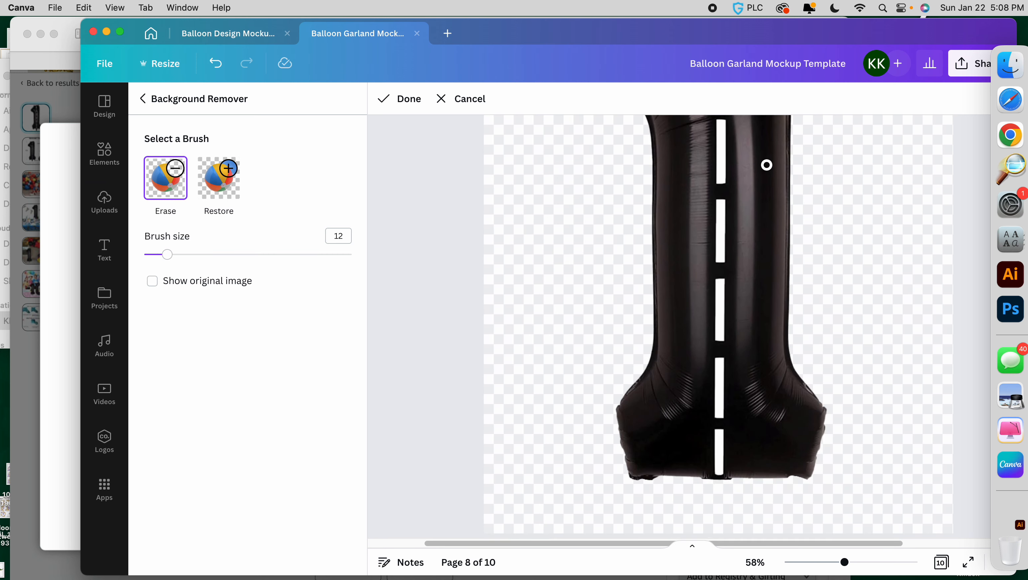
pyautogui.scroll(3, 766, 281)
pyautogui.click(394, 101)
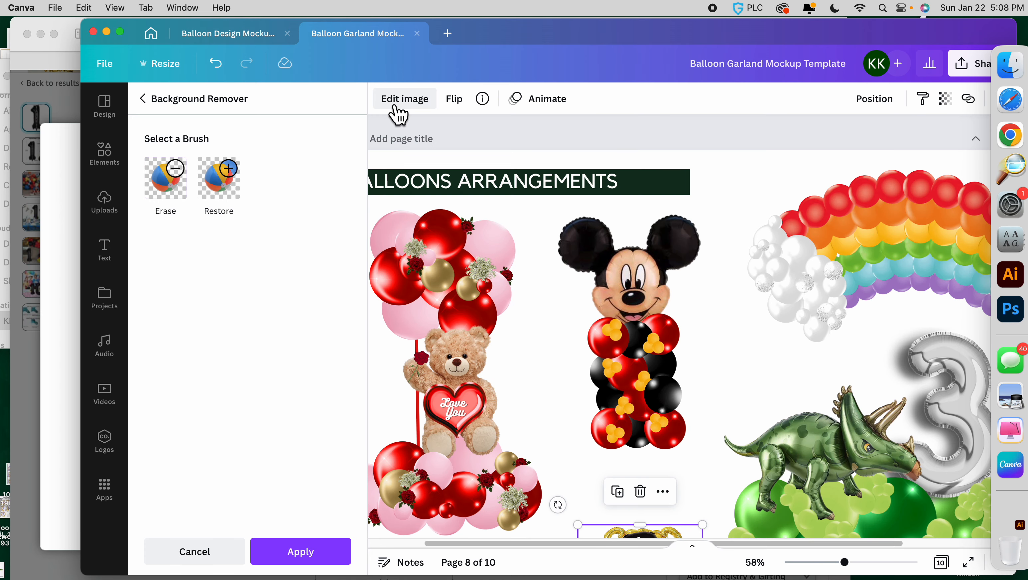
# Shrink the number 1 balloon again and position it at the upper left of the red and black column
pyautogui.moveTo(845, 562); pyautogui.dragTo(834, 563)
pyautogui.scroll(-2, 716, 482)
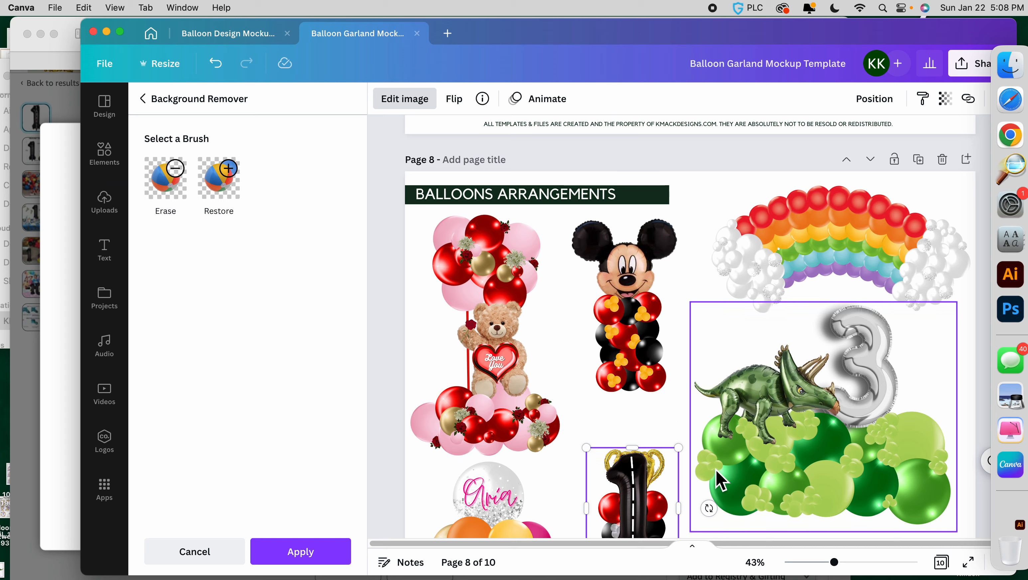
pyautogui.moveTo(834, 562); pyautogui.dragTo(855, 562)
pyautogui.scroll(-5, 538, 435)
pyautogui.scroll(-3, 538, 434)
pyautogui.moveTo(664, 225); pyautogui.dragTo(605, 298)
pyautogui.moveTo(578, 367); pyautogui.dragTo(565, 260)
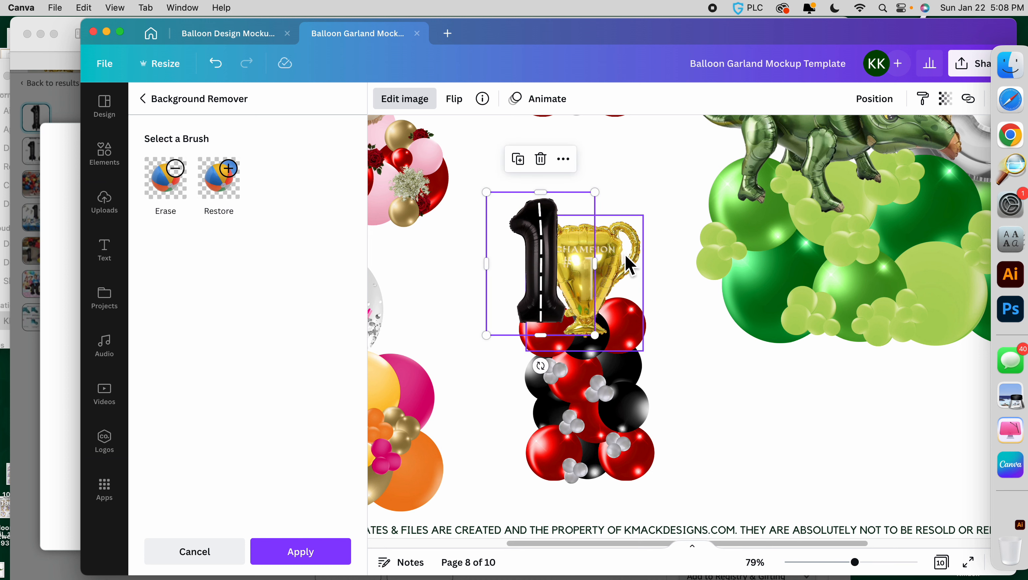
# Move the trophy to the right of the number 1 balloon, raise the number and crop its empty side margins
pyautogui.moveTo(630, 264); pyautogui.dragTo(676, 269)
pyautogui.moveTo(521, 261); pyautogui.dragTo(538, 248)
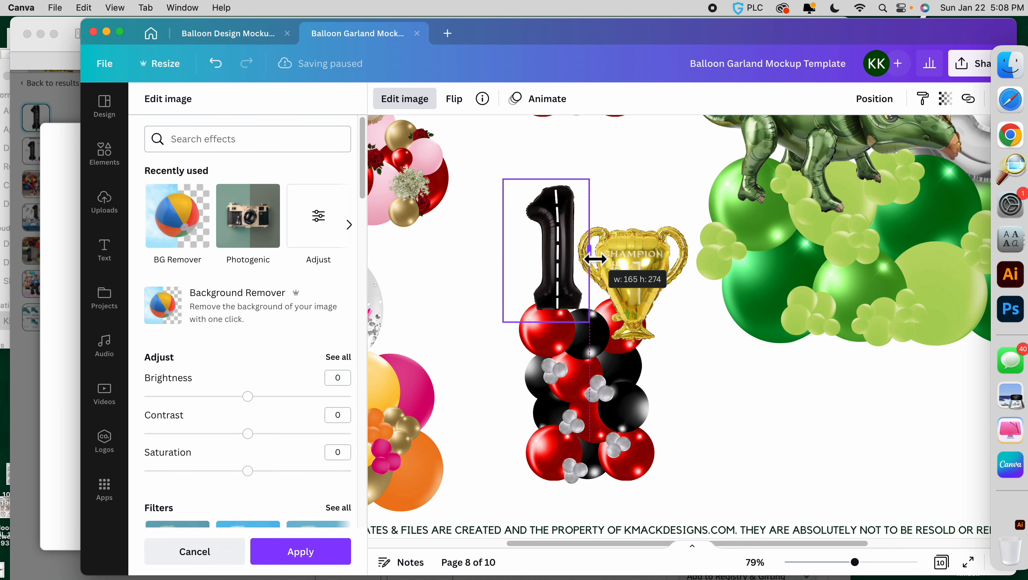
pyautogui.moveTo(511, 264); pyautogui.dragTo(524, 260)
# Send the number 1 balloon to the back, behind the column's round balloons
pyautogui.rightClick(548, 185)
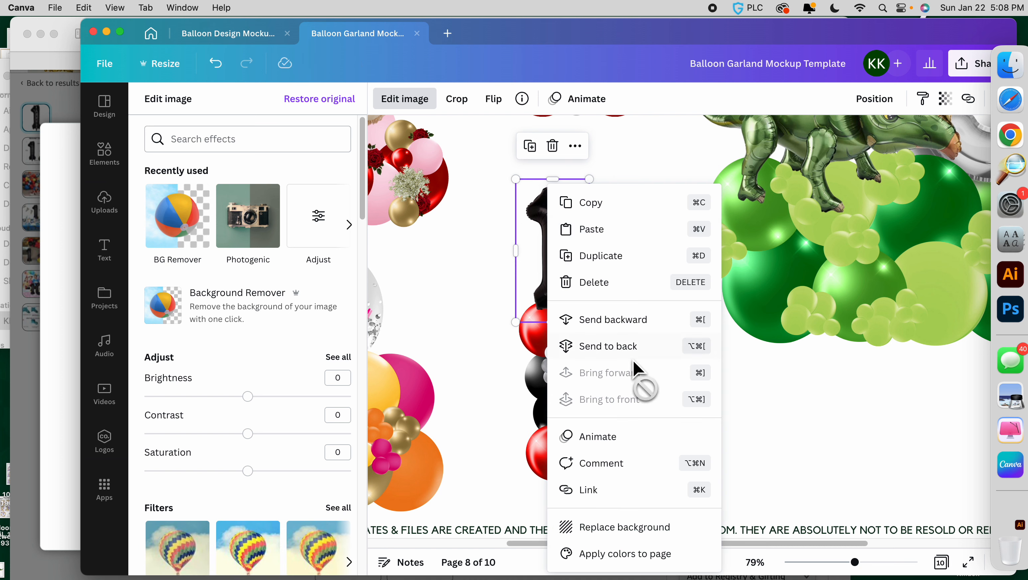
pyautogui.click(629, 322)
pyautogui.rightClick(551, 186)
pyautogui.click(640, 350)
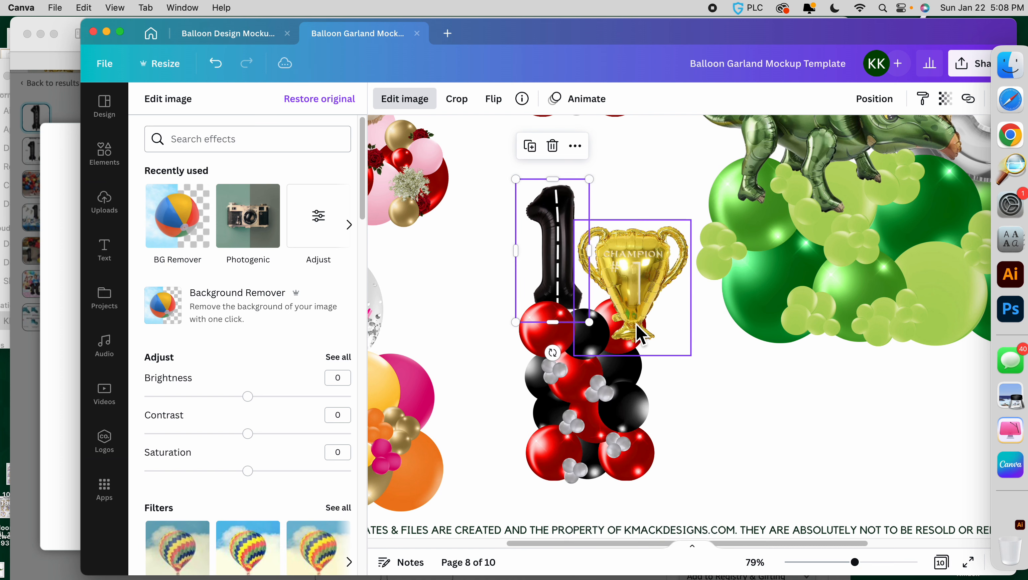
# Enlarge the number 1 balloon slightly and reposition it on the upper left of the column
pyautogui.moveTo(538, 216); pyautogui.dragTo(536, 226)
pyautogui.moveTo(513, 190); pyautogui.dragTo(494, 165)
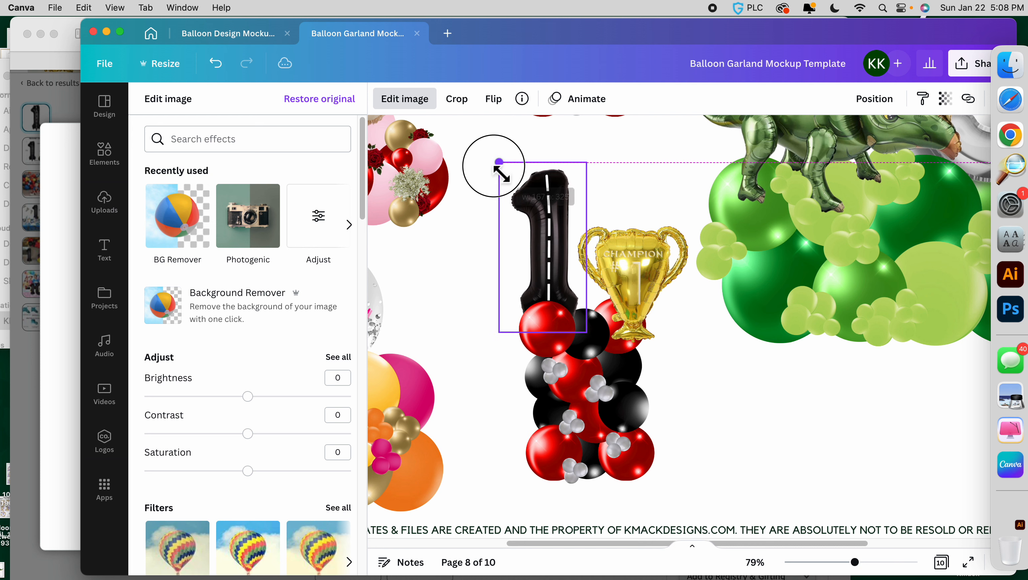
pyautogui.moveTo(546, 229); pyautogui.dragTo(569, 237)
# Place the trophy partly in front of the number 1, shrink it slightly, tilt it clockwise and deselect it
pyautogui.moveTo(640, 285); pyautogui.dragTo(628, 249)
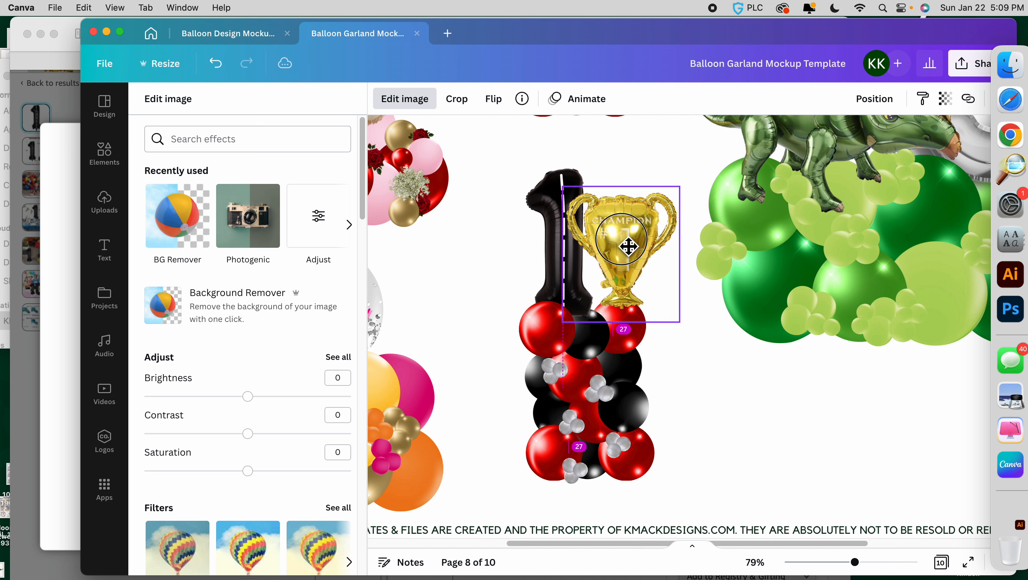
pyautogui.moveTo(679, 322); pyautogui.dragTo(673, 316)
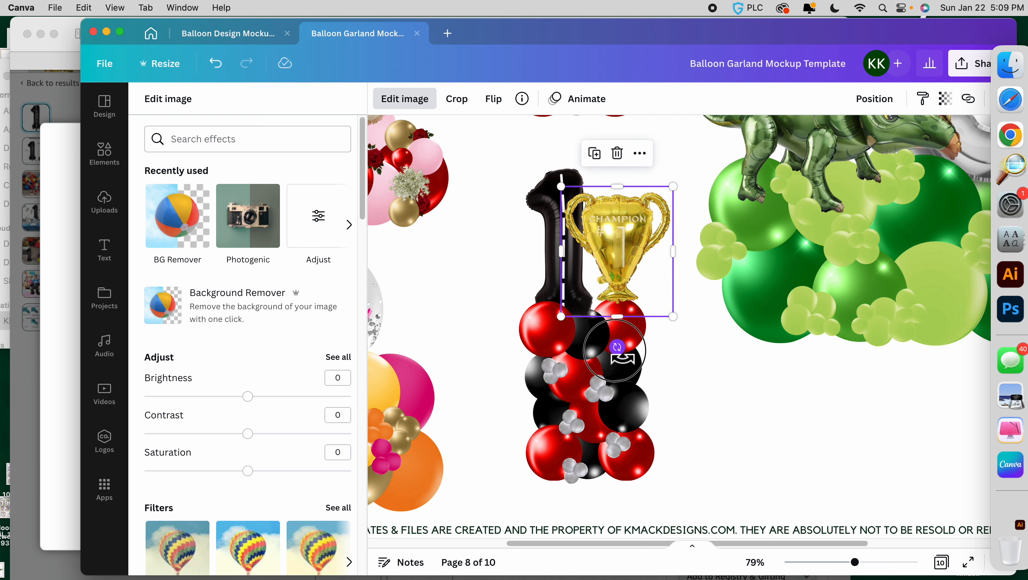
pyautogui.moveTo(618, 346); pyautogui.dragTo(590, 343)
pyautogui.moveTo(634, 259); pyautogui.dragTo(619, 241)
pyautogui.click(708, 392)
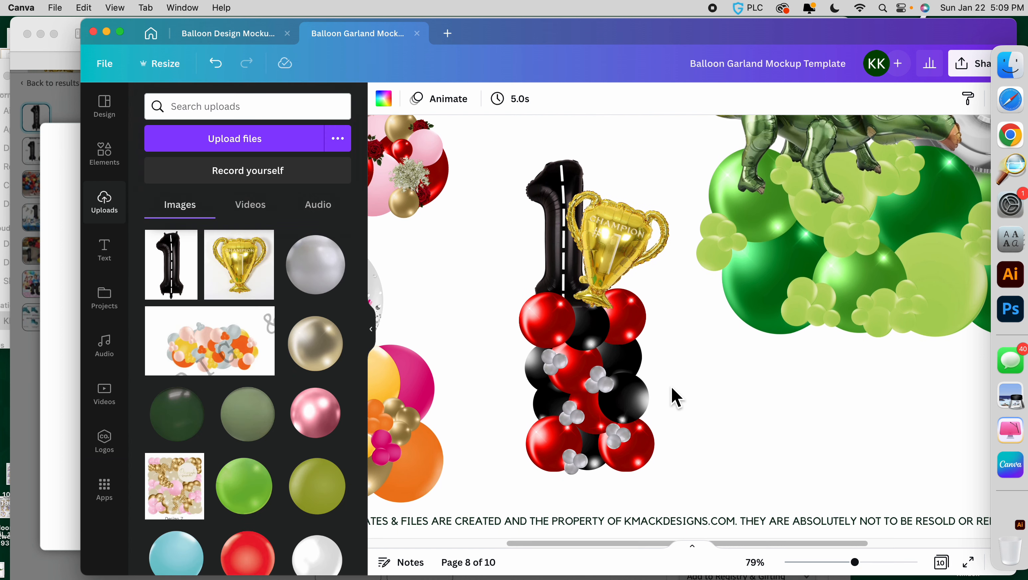
pyautogui.scroll(-1, 690, 400)
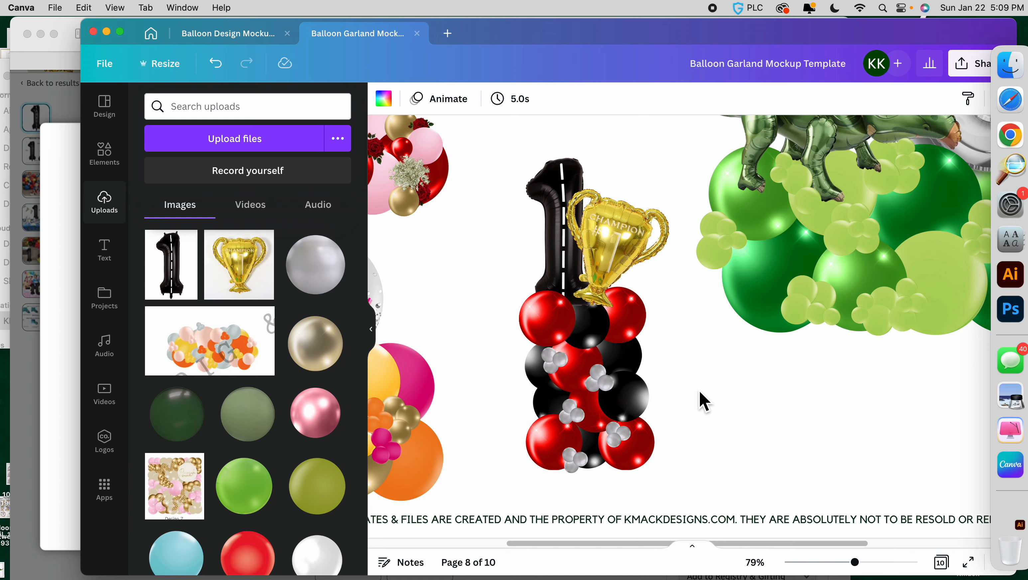
# Switch to Amazon in Safari, return to the checkerboard foil balloon results and open the 22 Inch Black and White Checkered Balloons listing's enlarged photo
pyautogui.click(67, 236)
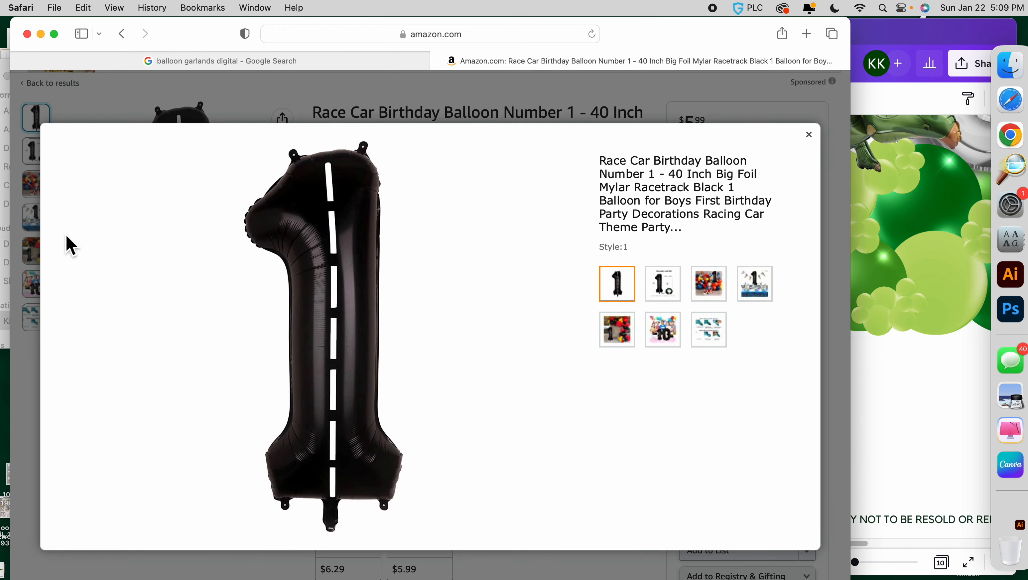
pyautogui.click(121, 36)
pyautogui.scroll(5, 476, 406)
pyautogui.scroll(-2, 544, 369)
pyautogui.scroll(6, 614, 377)
pyautogui.scroll(3, 605, 371)
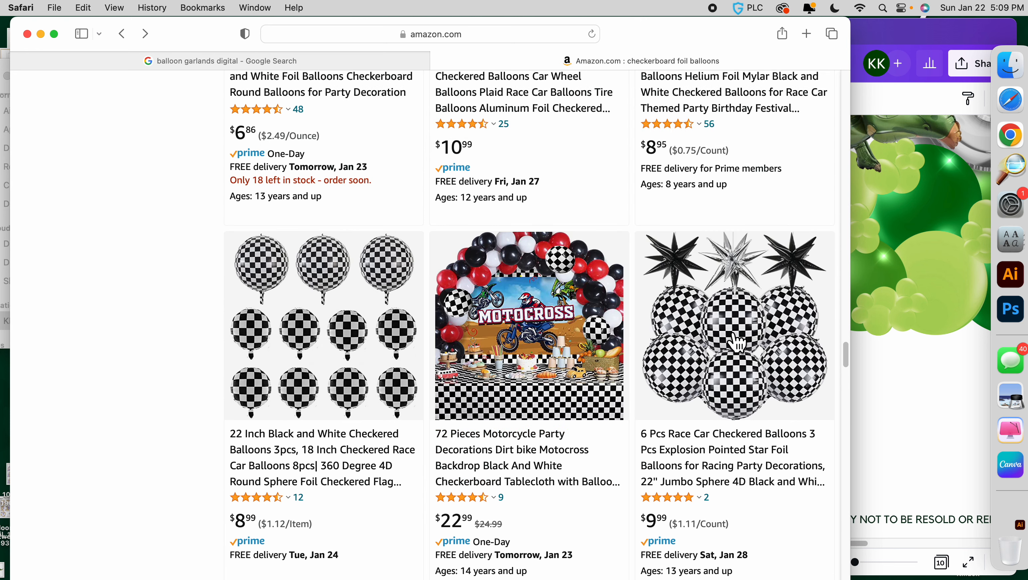
pyautogui.scroll(1, 543, 369)
pyautogui.click(399, 351)
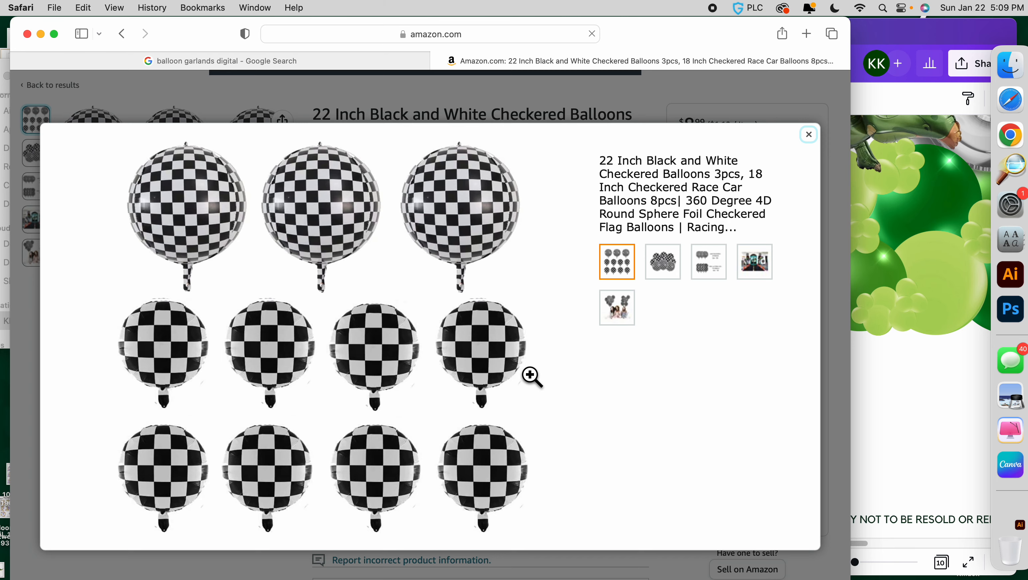
# Look through the other product photos of the checkered balloons for a usable balloon image
pyautogui.click(674, 270)
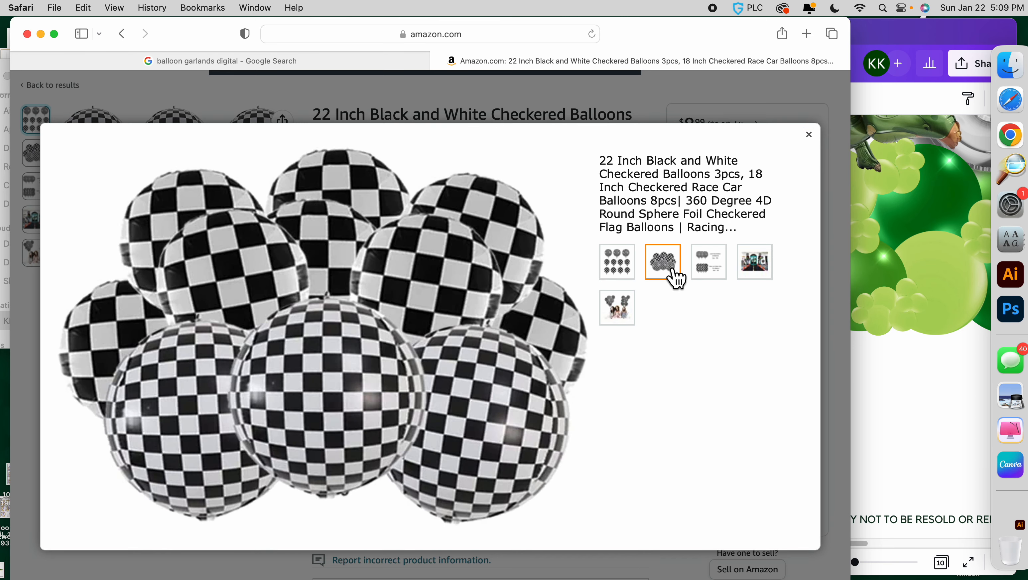
pyautogui.click(633, 312)
pyautogui.click(750, 282)
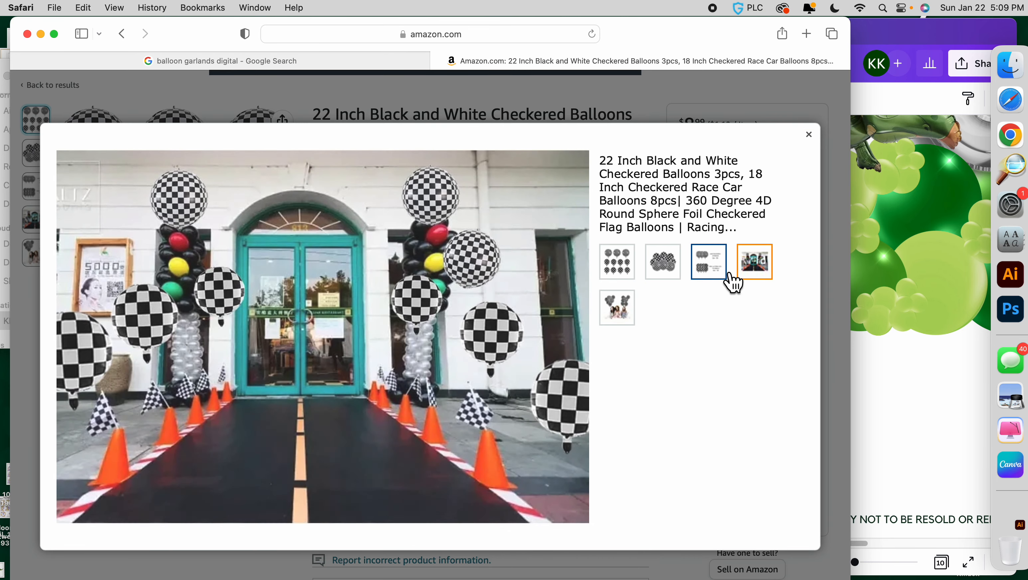
pyautogui.click(709, 273)
# Take a screenshot of one large checkered balloon from the first product photo and add it to page 8 of the Canva mockup
pyautogui.click(621, 273)
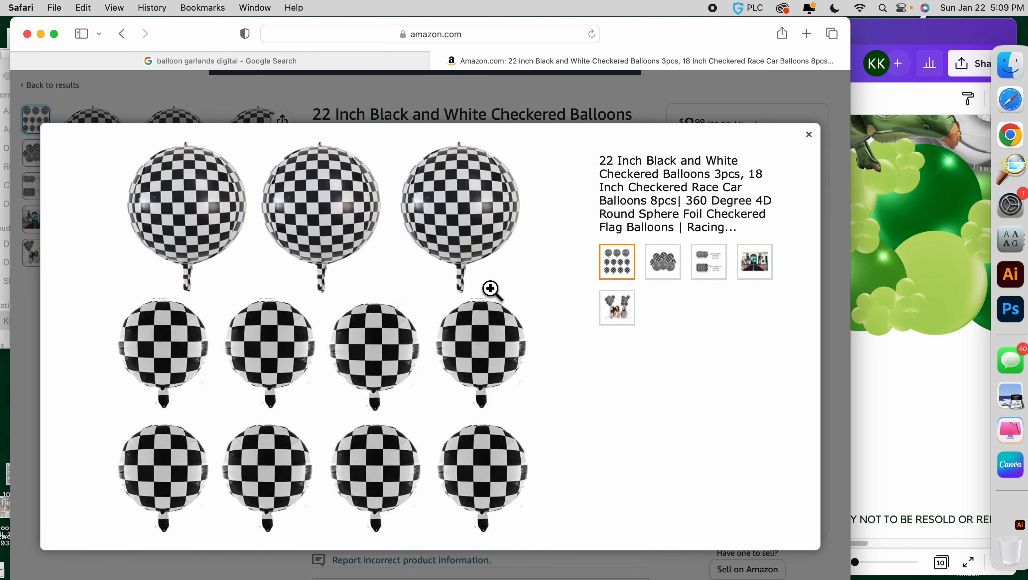
pyautogui.moveTo(390, 130); pyautogui.dragTo(527, 265)
pyautogui.moveTo(930, 493); pyautogui.dragTo(875, 361)
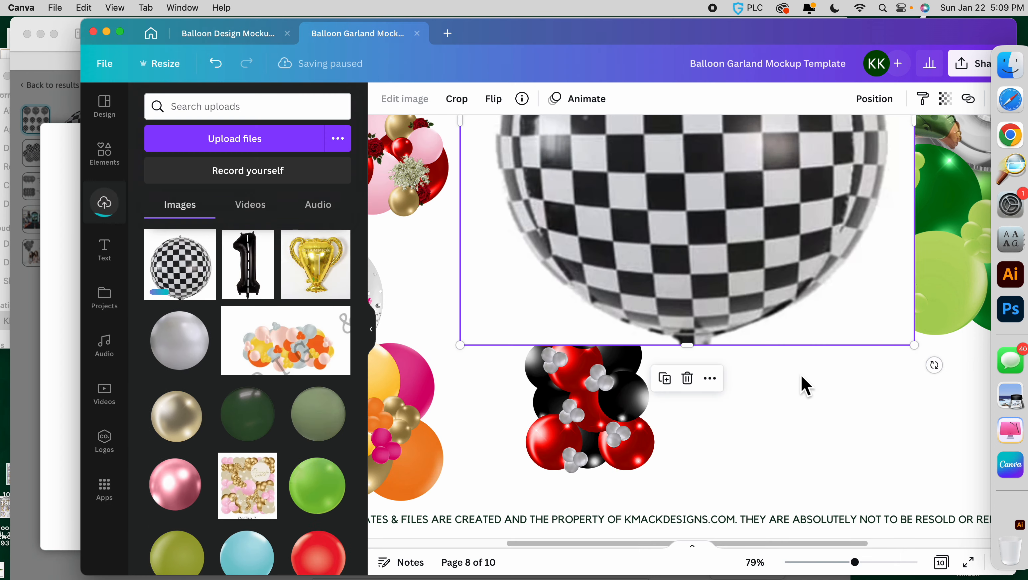
# Shrink the checkered balloon image, place it over the lower part of the balloon column and remove its white background
pyautogui.moveTo(408, 432); pyautogui.dragTo(536, 308)
pyautogui.moveTo(597, 163); pyautogui.dragTo(507, 194)
pyautogui.moveTo(445, 122); pyautogui.dragTo(546, 223)
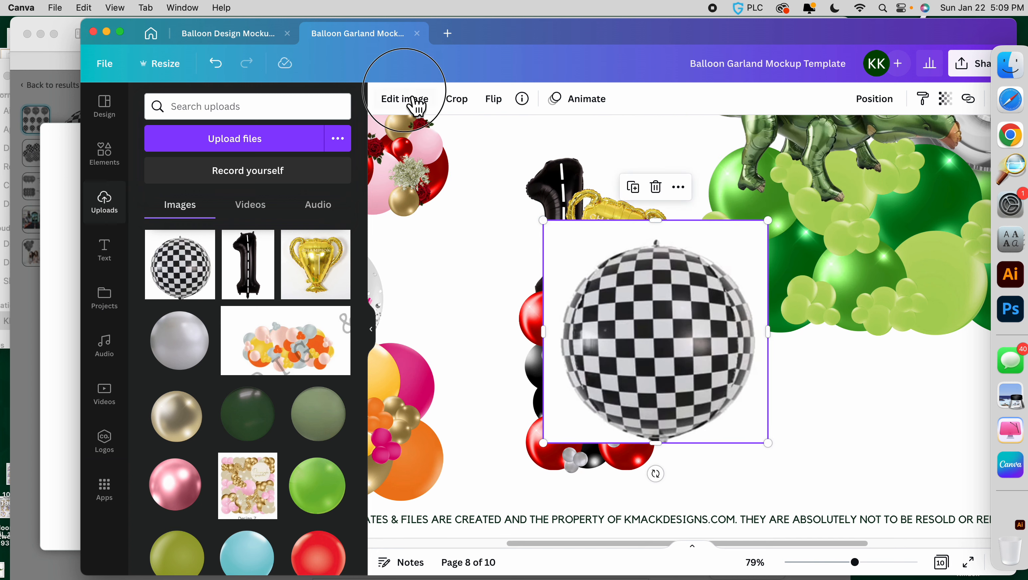
pyautogui.click(406, 100)
pyautogui.click(182, 307)
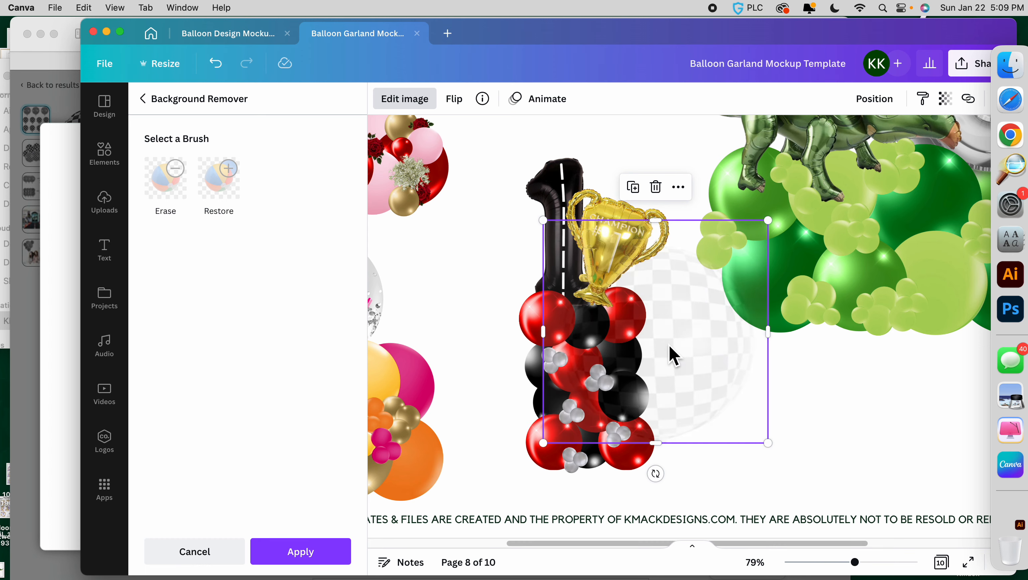
# Shrink the background-free checkered balloon, tilt it clockwise and place it on the right side of the balloon column
pyautogui.moveTo(683, 362); pyautogui.dragTo(623, 346)
pyautogui.moveTo(489, 204); pyautogui.dragTo(636, 341)
pyautogui.moveTo(674, 461); pyautogui.dragTo(643, 450)
pyautogui.moveTo(670, 370); pyautogui.dragTo(626, 265)
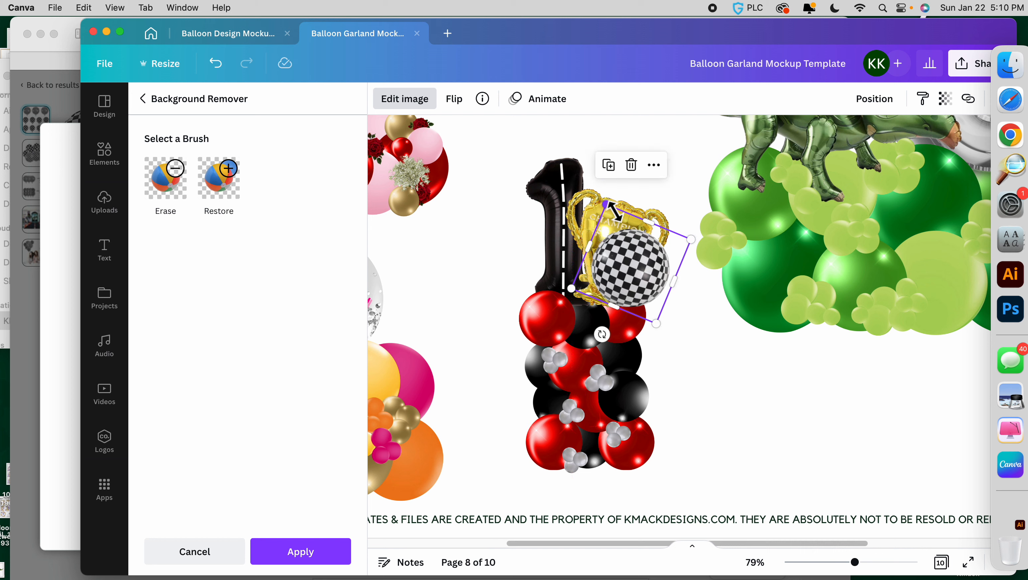
pyautogui.moveTo(614, 211); pyautogui.dragTo(632, 243)
pyautogui.moveTo(653, 299); pyautogui.dragTo(660, 435)
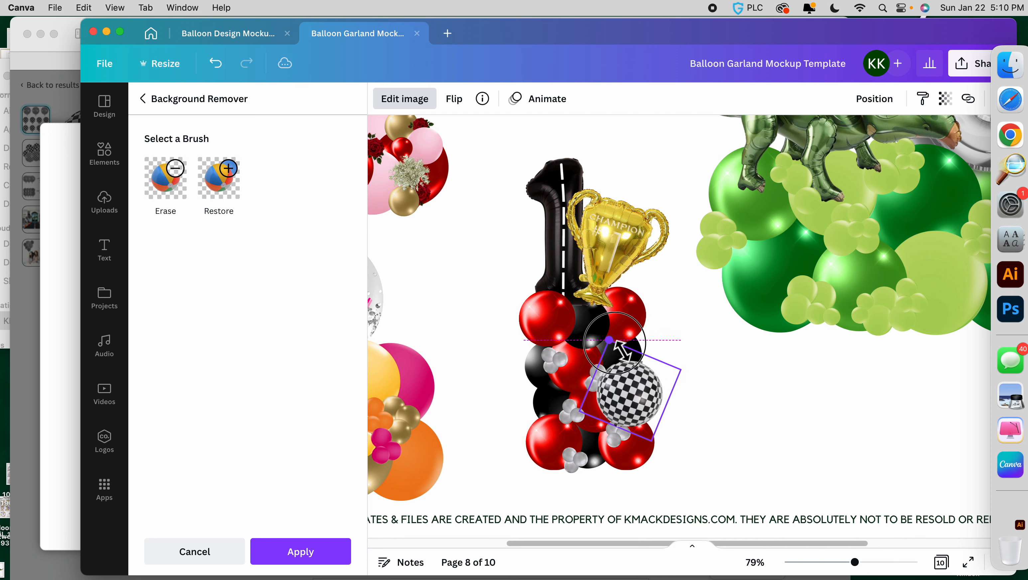
# Send the checkered balloon backward through several layers of the balloon column
pyautogui.rightClick(629, 393)
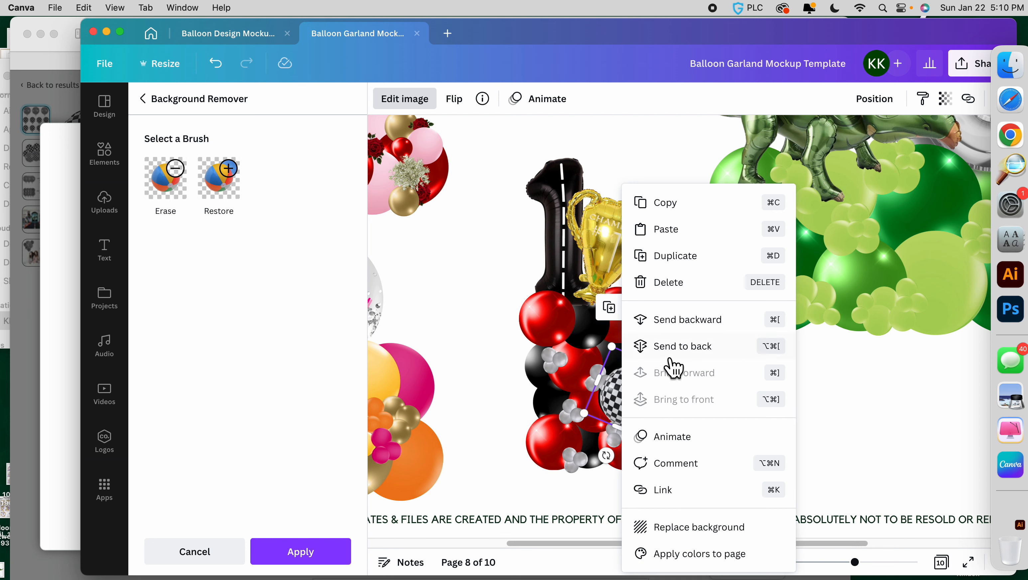
pyautogui.click(686, 319)
pyautogui.rightClick(639, 389)
pyautogui.click(678, 349)
pyautogui.rightClick(642, 392)
pyautogui.click(688, 321)
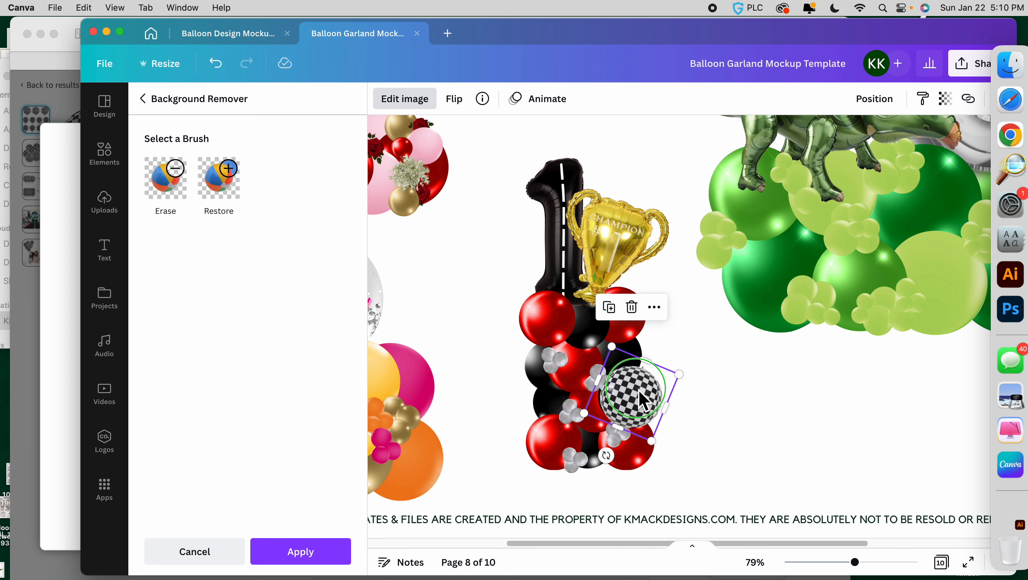
pyautogui.rightClick(643, 400)
pyautogui.click(698, 321)
pyautogui.rightClick(639, 392)
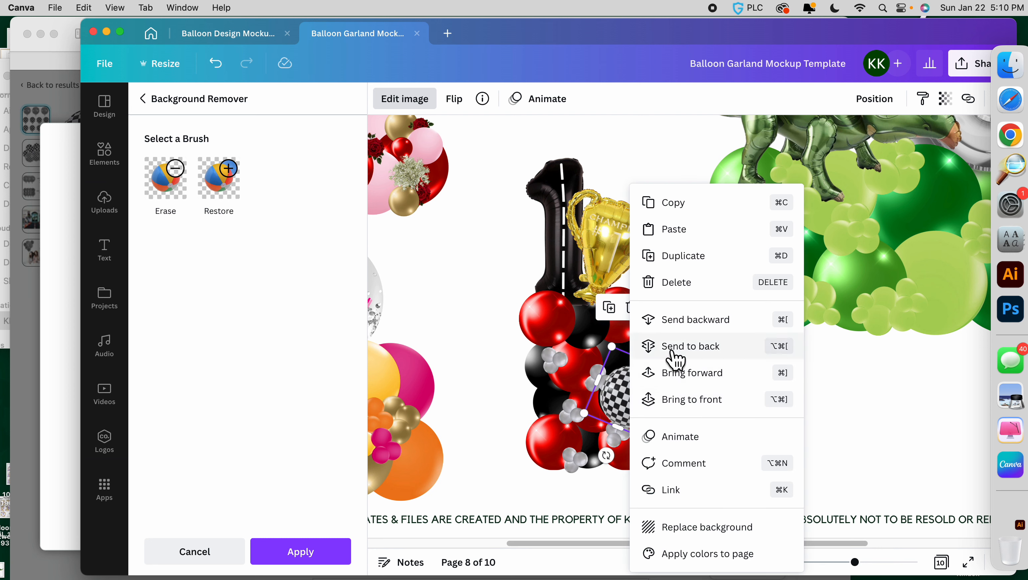
pyautogui.click(699, 321)
pyautogui.rightClick(639, 392)
pyautogui.click(690, 346)
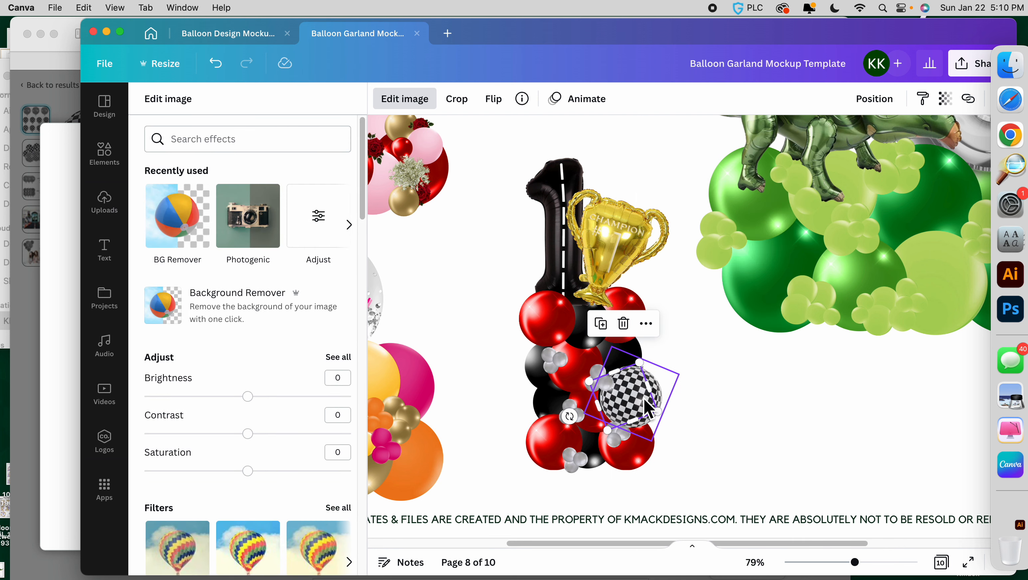
# Move the checkered balloon to the column's right edge, send it behind the black balloon there and enlarge it slightly
pyautogui.rightClick(648, 408)
pyautogui.click(654, 397)
pyautogui.moveTo(655, 397); pyautogui.dragTo(677, 365)
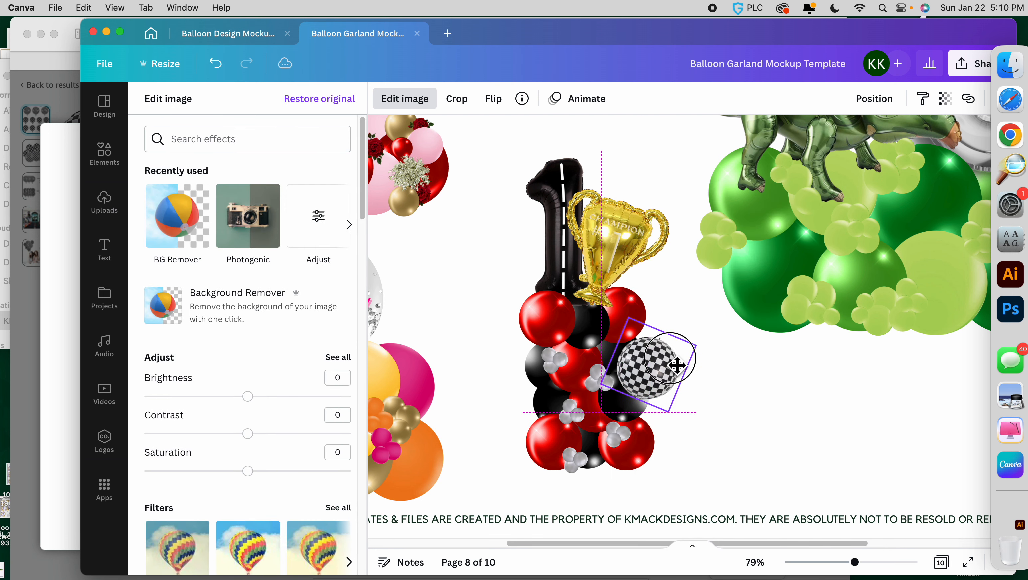
pyautogui.rightClick(668, 368)
pyautogui.click(680, 319)
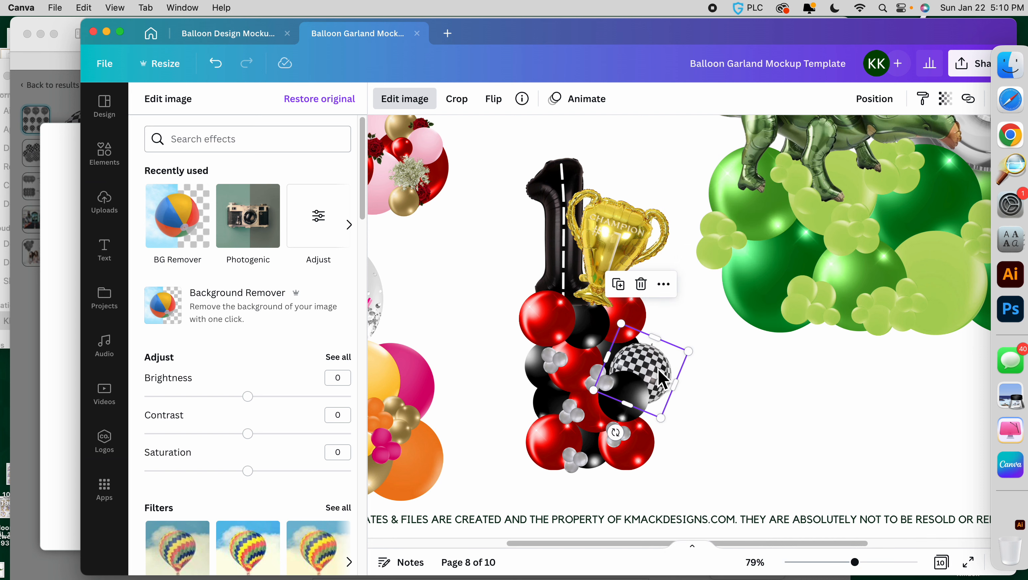
pyautogui.moveTo(688, 351)
pyautogui.mouseDown()
pyautogui.moveTo(707, 346)
pyautogui.moveTo(692, 339)
pyautogui.mouseUp()
pyautogui.moveTo(670, 378)
pyautogui.mouseDown()
pyautogui.moveTo(688, 446)
pyautogui.moveTo(686, 382)
pyautogui.moveTo(666, 380)
pyautogui.mouseUp()
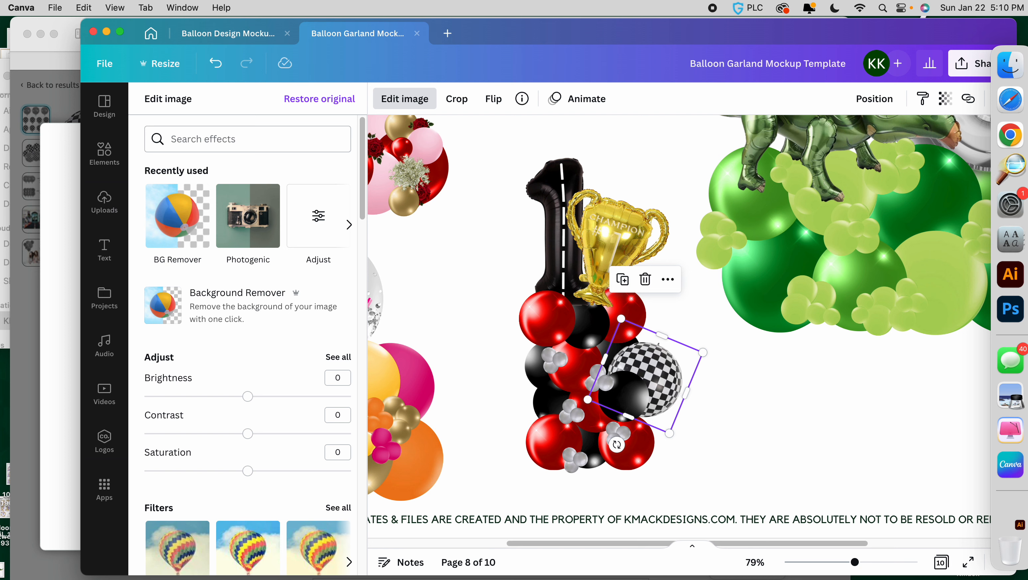
# Send the checkered balloon further backward in the layer order of the column
pyautogui.rightClick(670, 385)
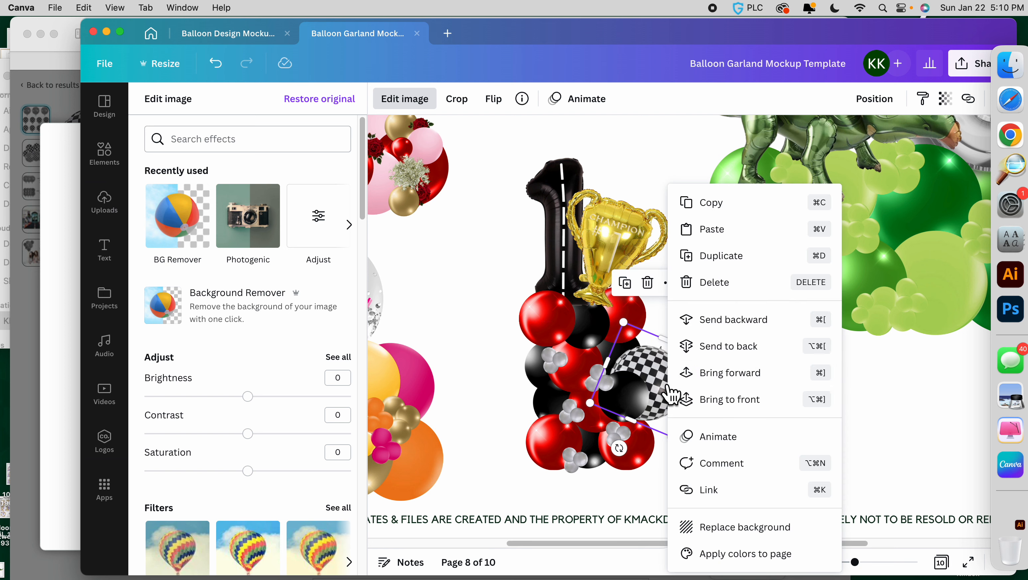
pyautogui.click(745, 327)
pyautogui.rightClick(690, 367)
pyautogui.click(730, 322)
pyautogui.rightClick(684, 370)
pyautogui.click(691, 319)
pyautogui.rightClick(687, 365)
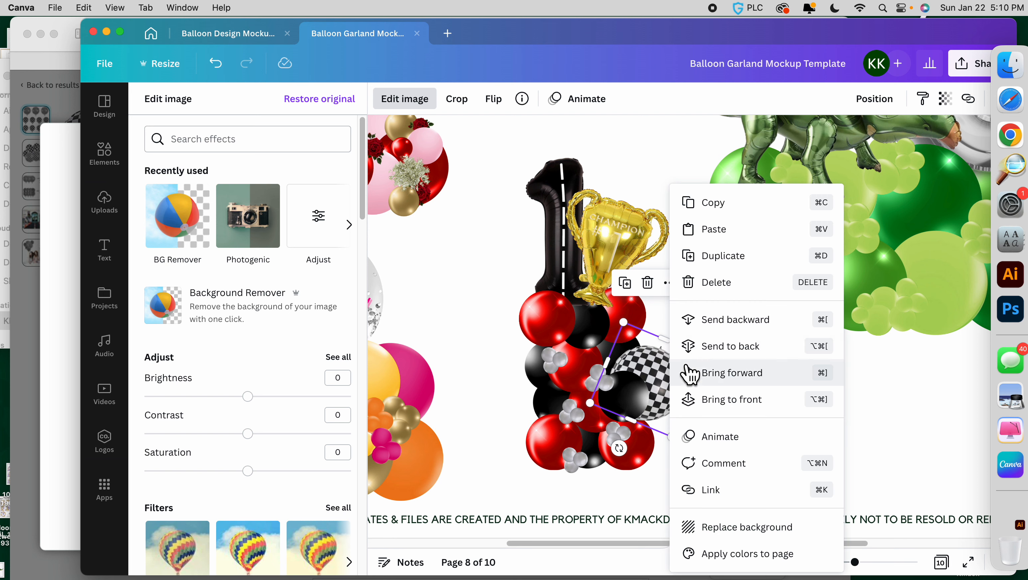
pyautogui.click(720, 351)
# Move the checkered balloon to the top of the column behind the trophy and number 1 and rotate it counterclockwise
pyautogui.moveTo(651, 433); pyautogui.dragTo(641, 365)
pyautogui.moveTo(686, 431); pyautogui.dragTo(636, 188)
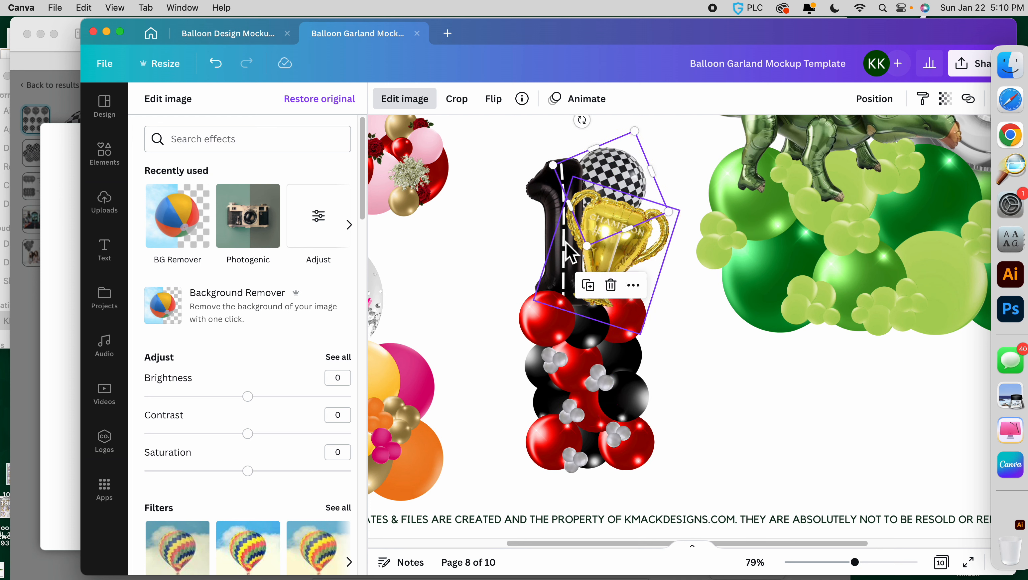
pyautogui.moveTo(582, 120); pyautogui.dragTo(555, 138)
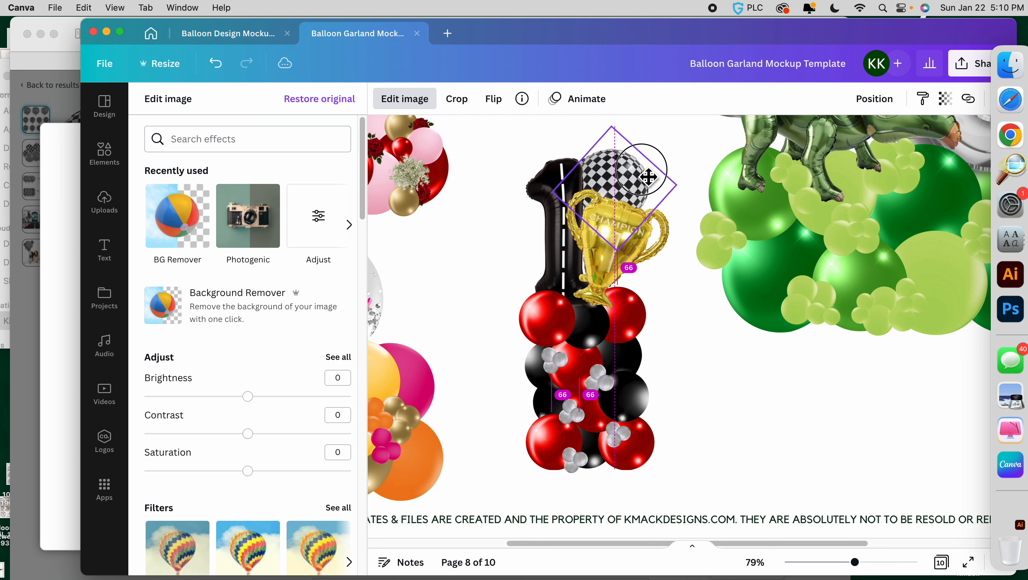
# Adjust the positions of the checkered balloon, number 1 and trophy so they form a tight overlapping group on the column
pyautogui.click(659, 242)
pyautogui.moveTo(686, 219); pyautogui.dragTo(680, 224)
pyautogui.click(661, 184)
pyautogui.moveTo(660, 184); pyautogui.dragTo(683, 201)
pyautogui.moveTo(607, 189); pyautogui.dragTo(621, 191)
pyautogui.click(563, 175)
pyautogui.moveTo(563, 172); pyautogui.dragTo(565, 170)
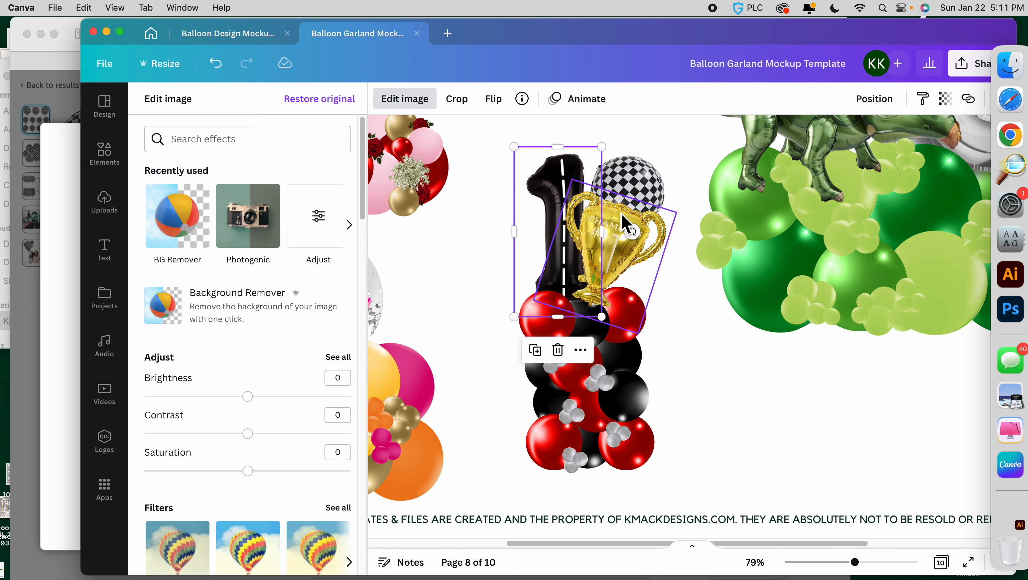
pyautogui.click(629, 232)
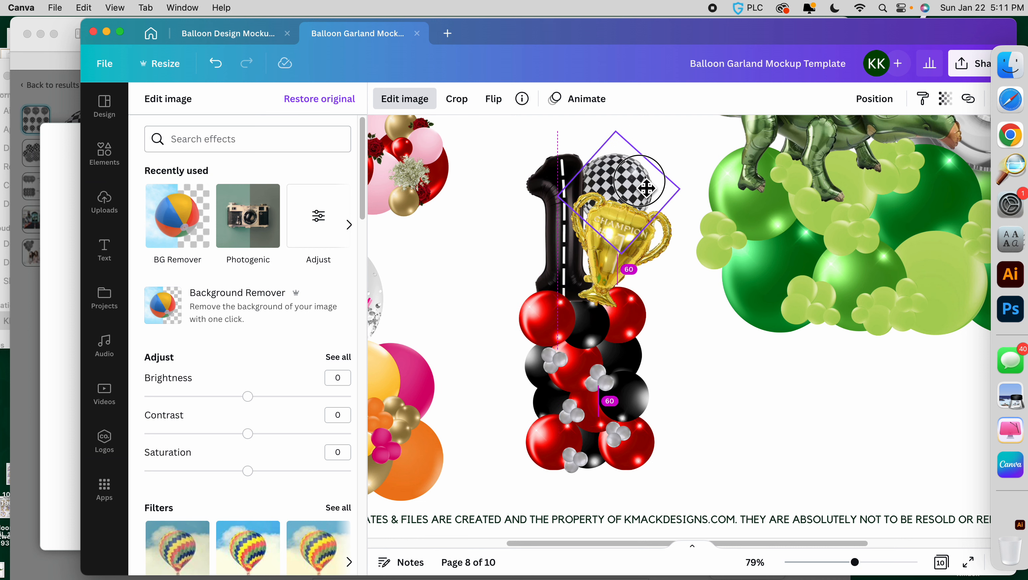
pyautogui.moveTo(651, 254); pyautogui.dragTo(649, 249)
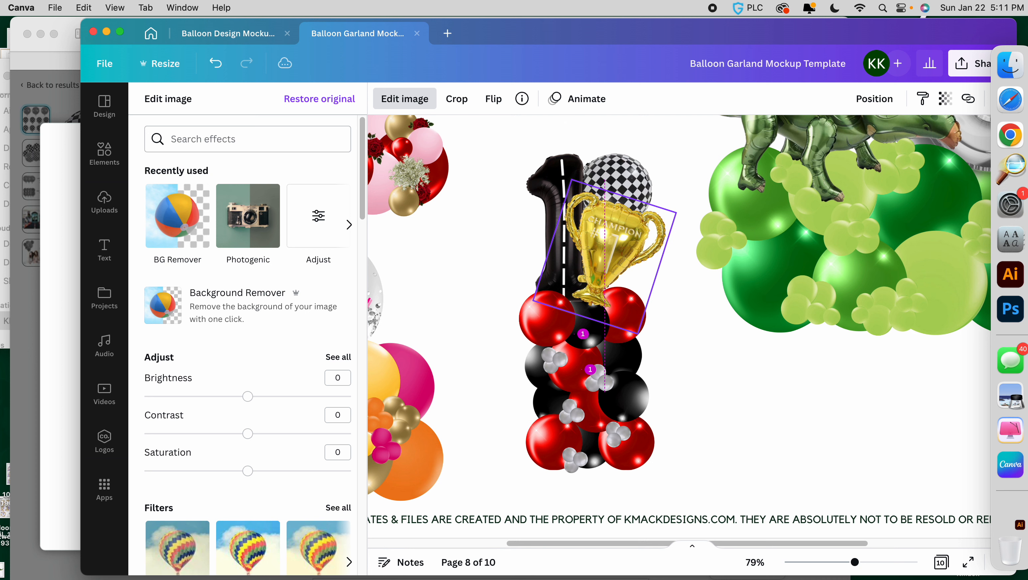
# Copy a small silver balloon cluster from the column to the gap between the number 1 and the checkered balloon
pyautogui.click(596, 374)
pyautogui.keyDown('shift'); pyautogui.click(585, 393); pyautogui.keyUp('shift')
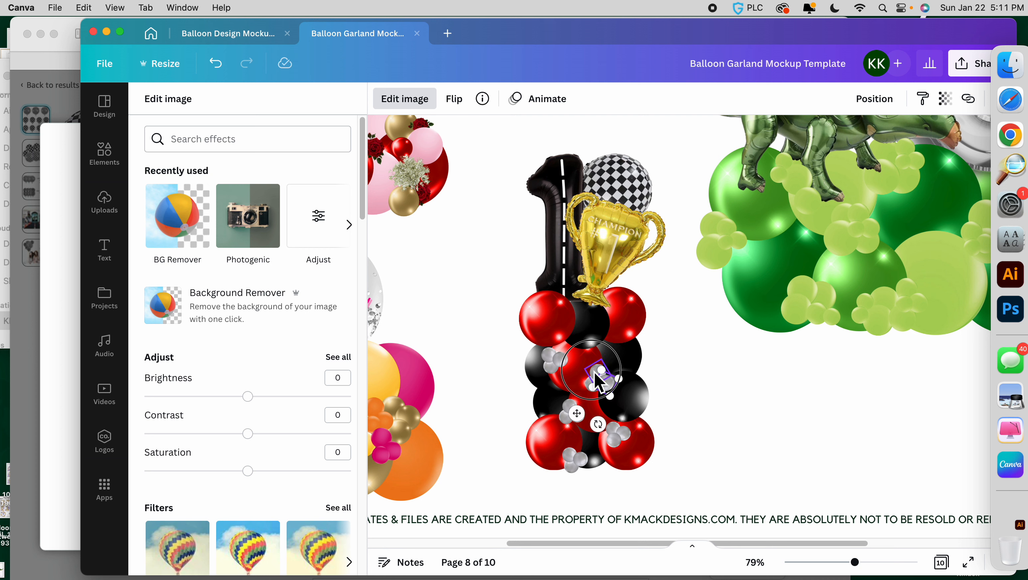
pyautogui.moveTo(589, 396); pyautogui.dragTo(600, 190)
pyautogui.moveTo(581, 233); pyautogui.dragTo(611, 178)
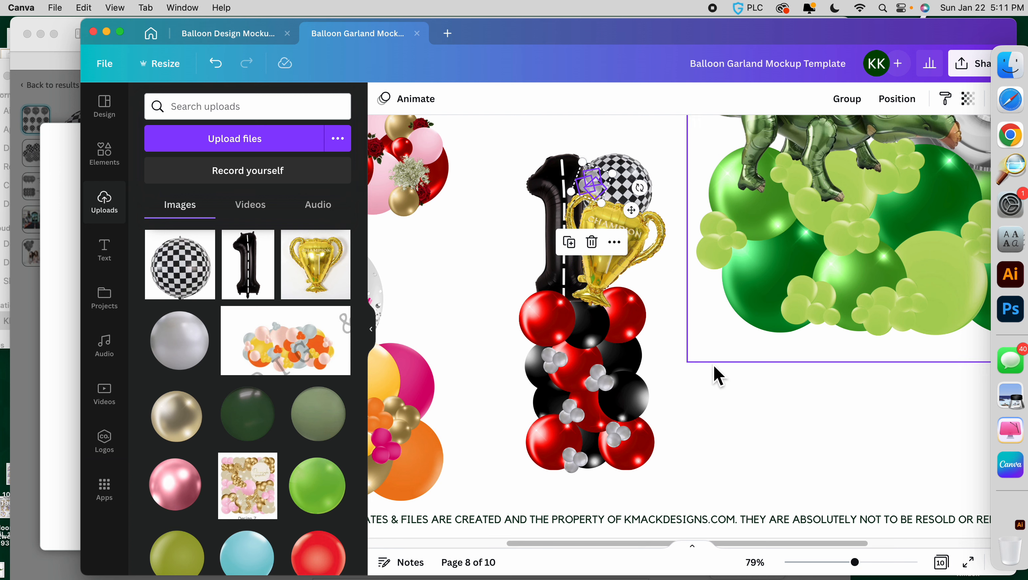
# Rearrange the copied small silver balloons individually into a compact cluster between the number 1, checkered balloon and trophy
pyautogui.moveTo(855, 562); pyautogui.dragTo(882, 569)
pyautogui.scroll(5, 608, 329)
pyautogui.click(621, 268)
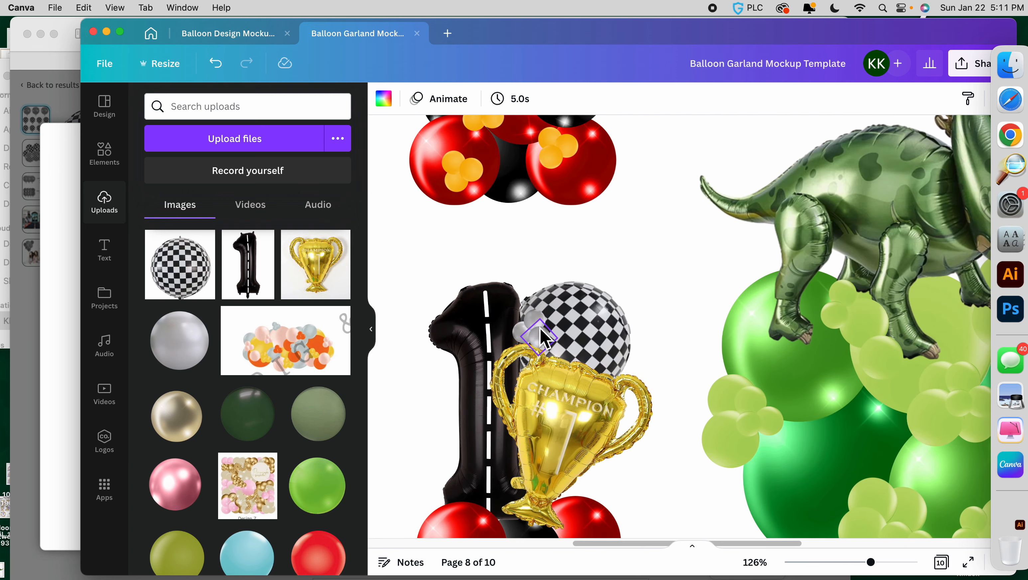
pyautogui.click(544, 338)
pyautogui.moveTo(543, 338); pyautogui.dragTo(521, 324)
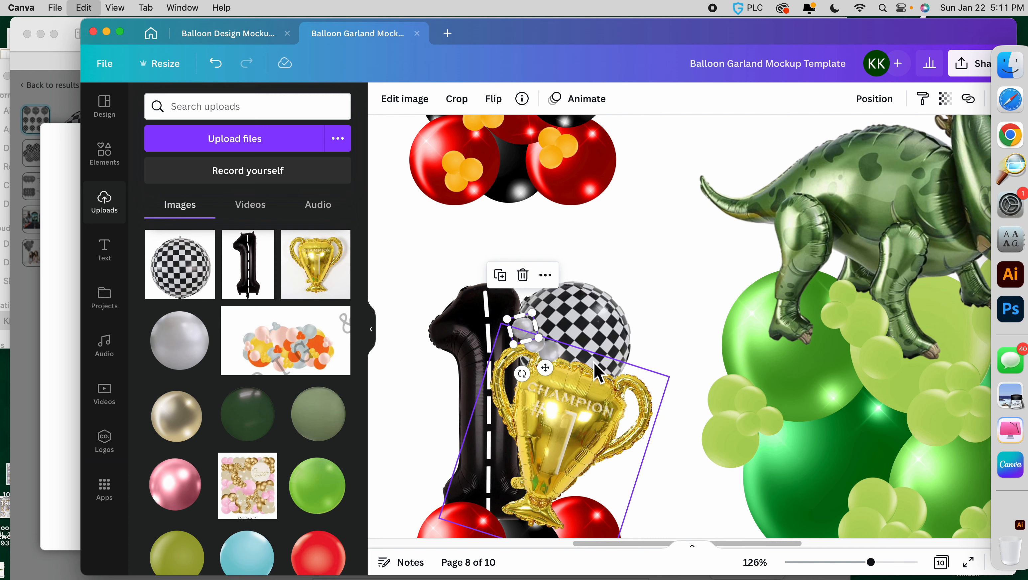
pyautogui.hotkey('shift', 'Down')
pyautogui.hotkey('shift', 'Right')
pyautogui.moveTo(556, 335); pyautogui.dragTo(546, 384)
pyautogui.hotkey('shift', 'Down')
pyautogui.hotkey('shift', 'Right')
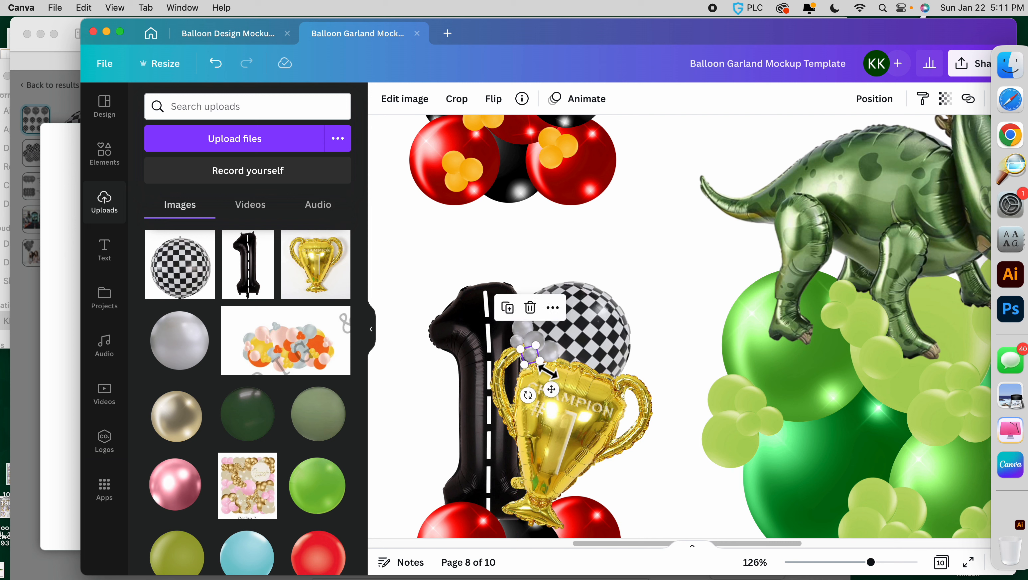
pyautogui.moveTo(554, 398); pyautogui.dragTo(571, 371)
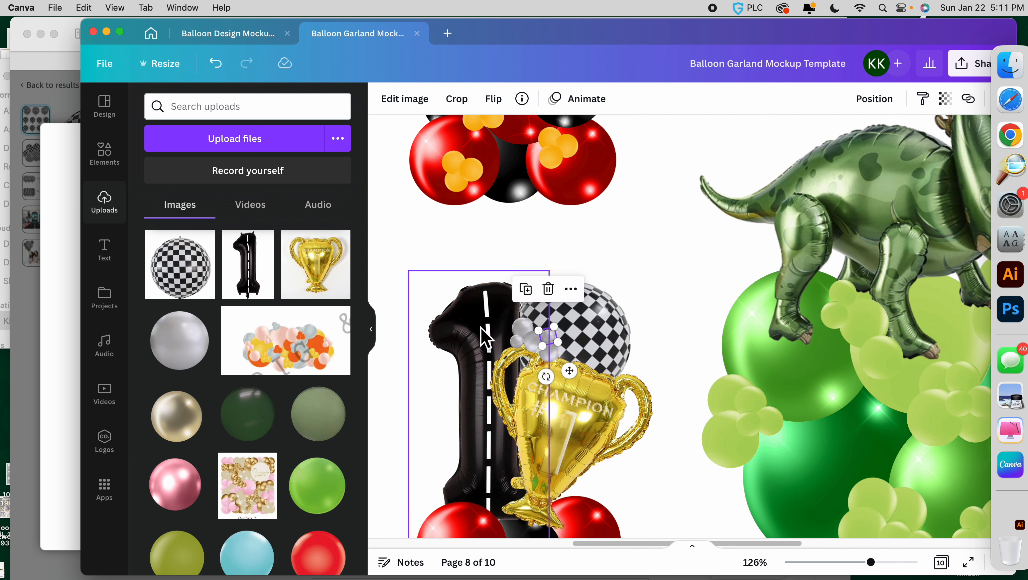
# Fill the small cluster's outer balloons with the uploaded red balloon image and one inner balloon with the white one
pyautogui.scroll(-2, 321, 495)
pyautogui.scroll(-2, 335, 510)
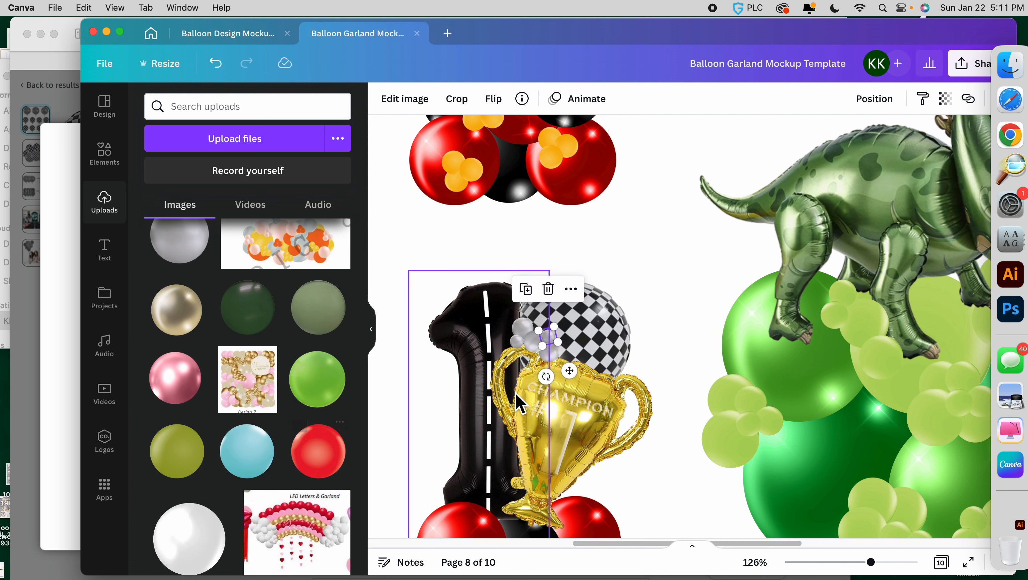
pyautogui.moveTo(350, 434); pyautogui.dragTo(485, 344)
pyautogui.moveTo(389, 406); pyautogui.dragTo(548, 354)
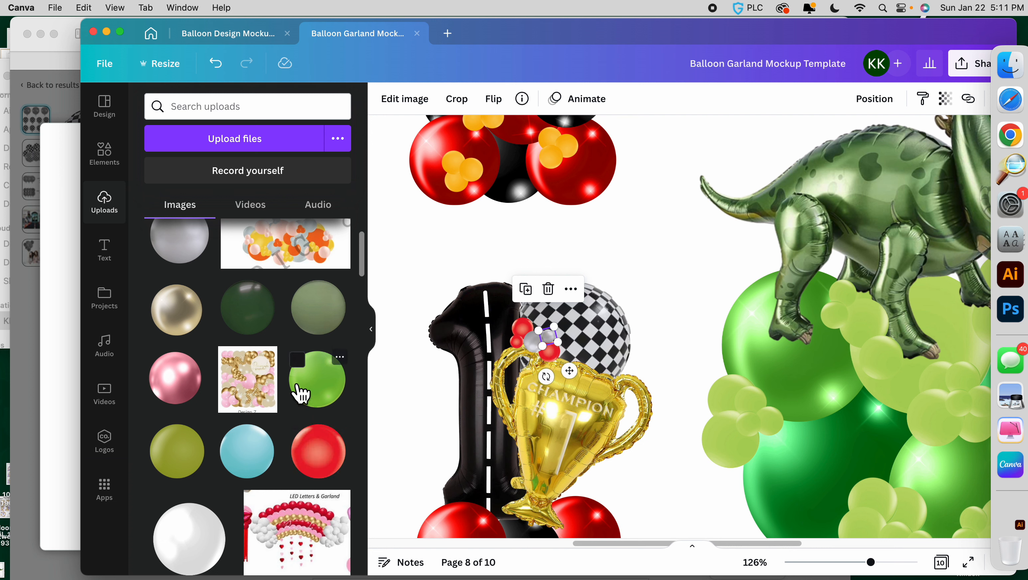
pyautogui.click(365, 426)
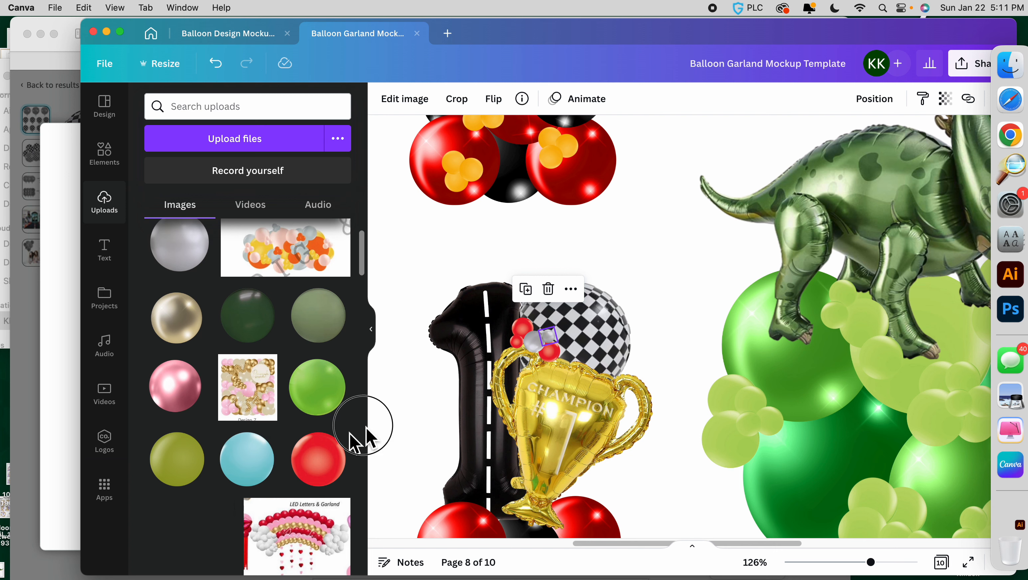
pyautogui.click(554, 344)
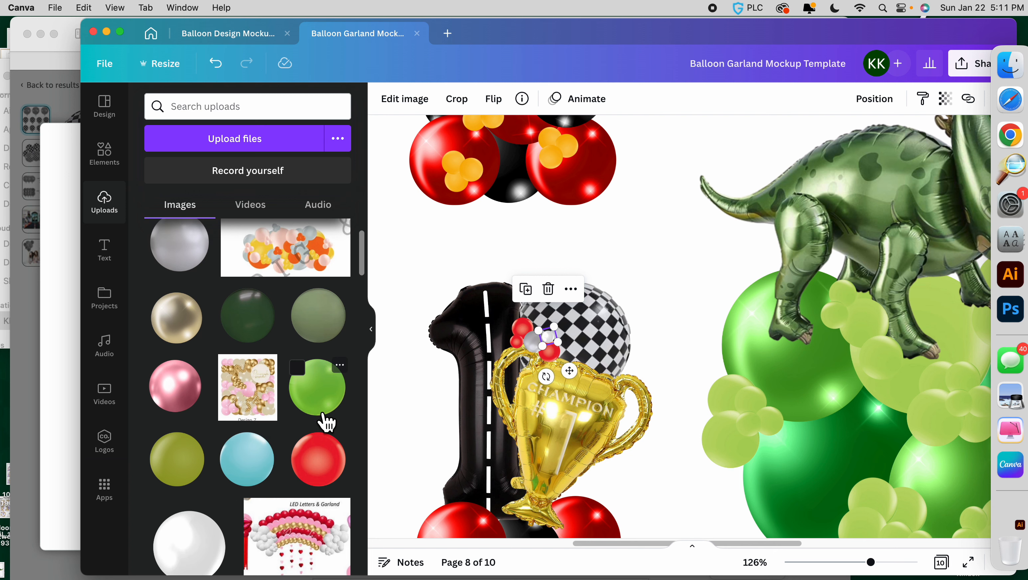
# Fill the small cluster's lower-left balloon with the metallic dark gray balloon image from the uploads
pyautogui.scroll(-5, 327, 422)
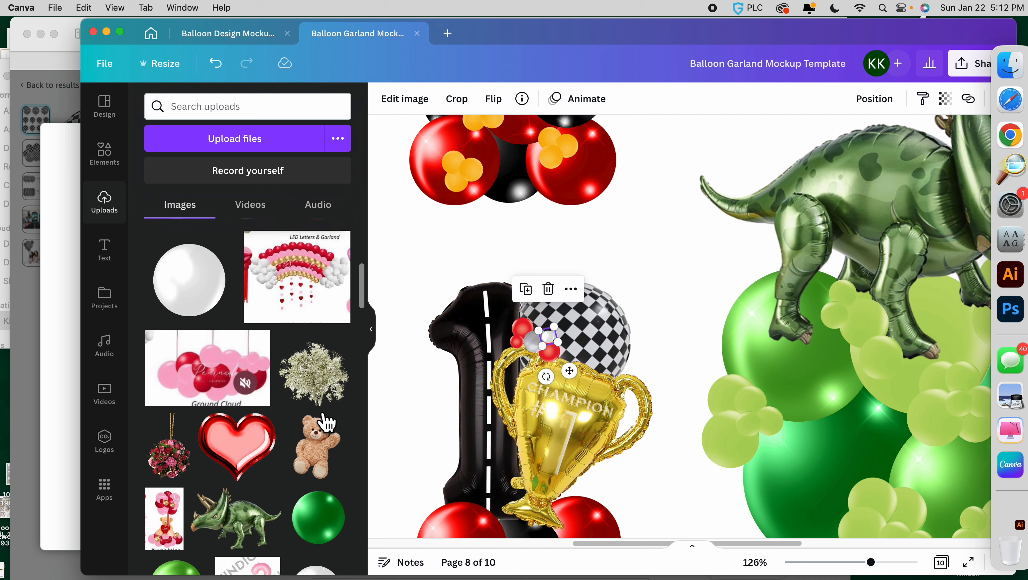
pyautogui.scroll(-10, 327, 421)
pyautogui.moveTo(177, 314); pyautogui.dragTo(516, 343)
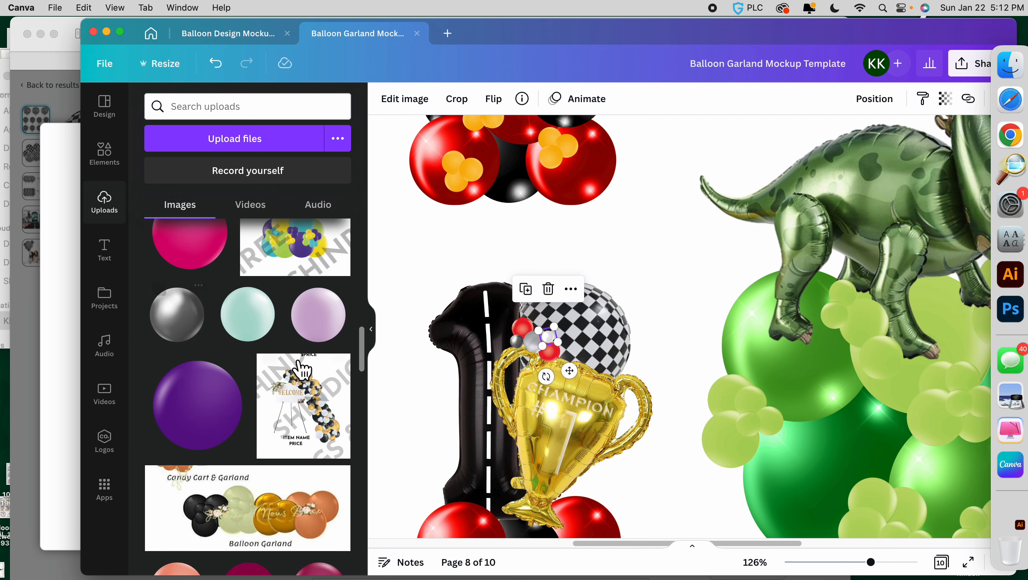
# Fill the small cluster's lower-right balloon with the glossy black image and its left balloons with the glossy red image, then deselect
pyautogui.scroll(-2, 300, 370)
pyautogui.scroll(-2, 301, 371)
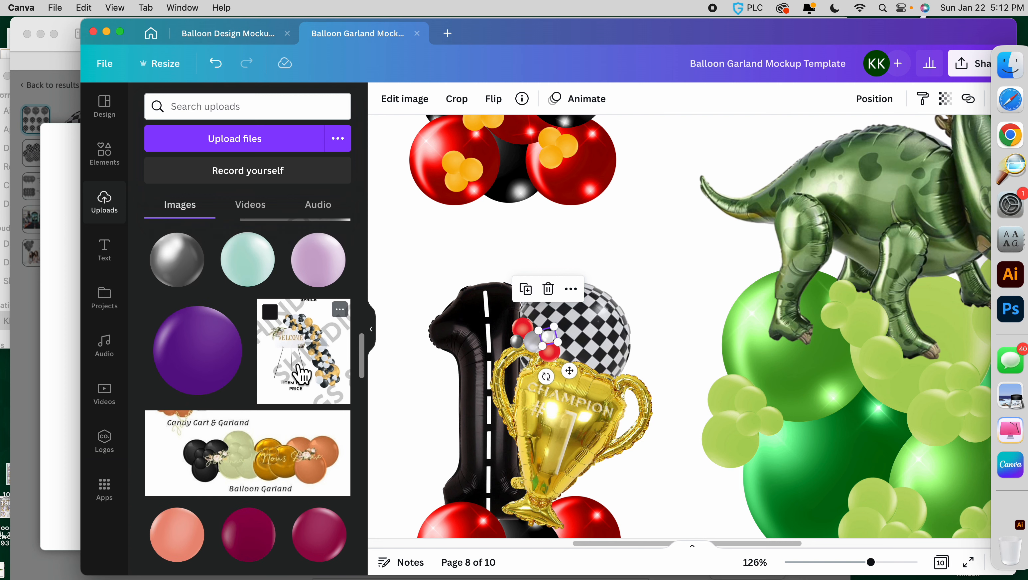
pyautogui.scroll(-10, 299, 374)
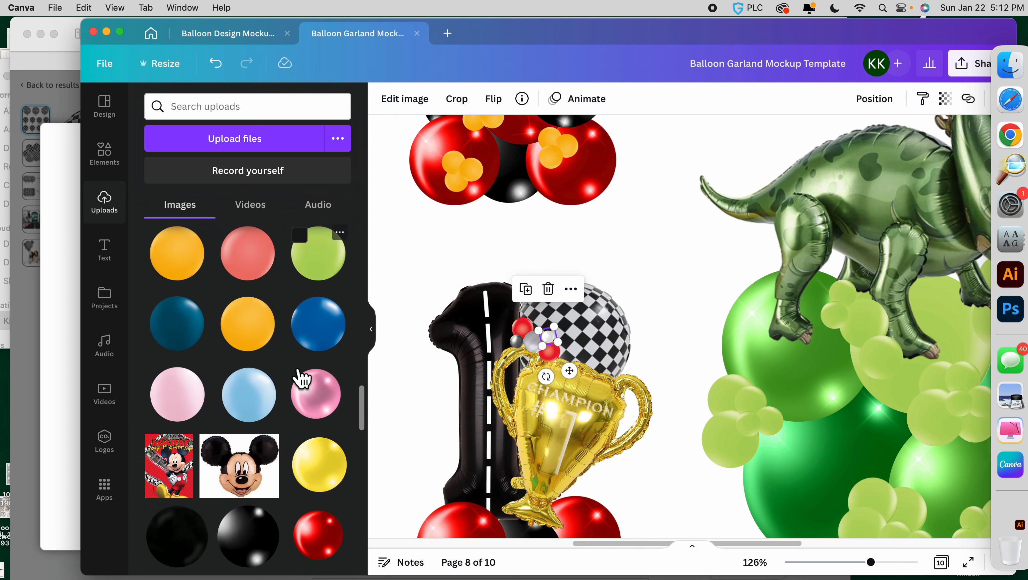
pyautogui.moveTo(260, 463); pyautogui.dragTo(537, 349)
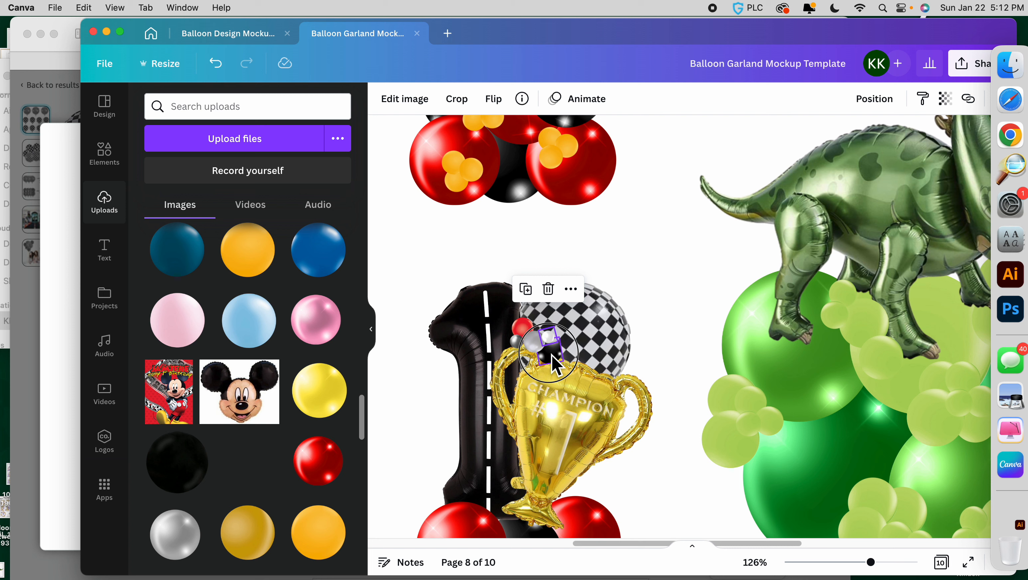
pyautogui.scroll(2, 336, 420)
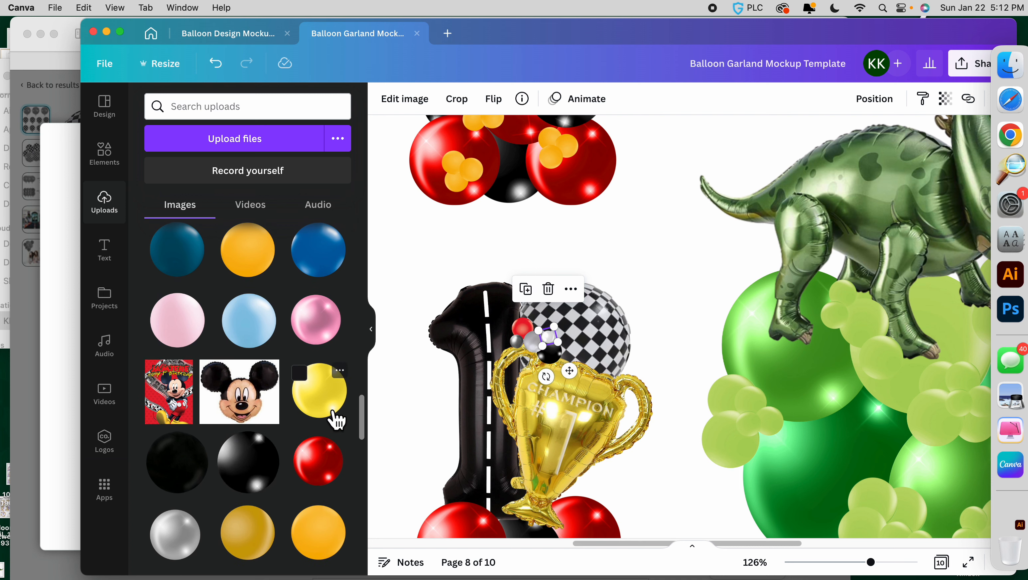
pyautogui.moveTo(335, 490); pyautogui.dragTo(520, 346)
pyautogui.click(675, 367)
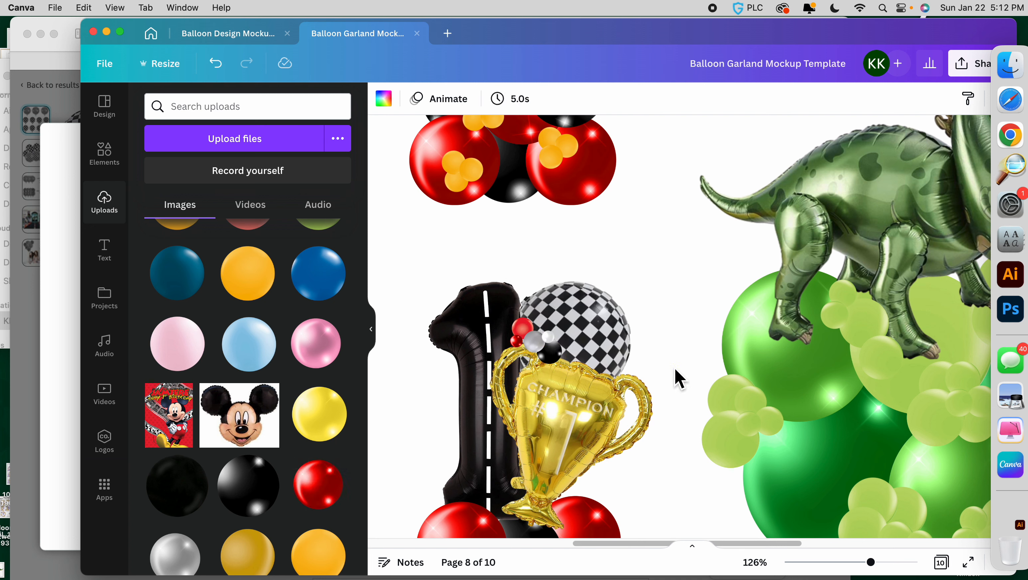
# Group all parts of the racing balloon column, including the number 1, checkered balloon, trophy and small clusters
pyautogui.scroll(2, 675, 367)
pyautogui.scroll(-5, 622, 367)
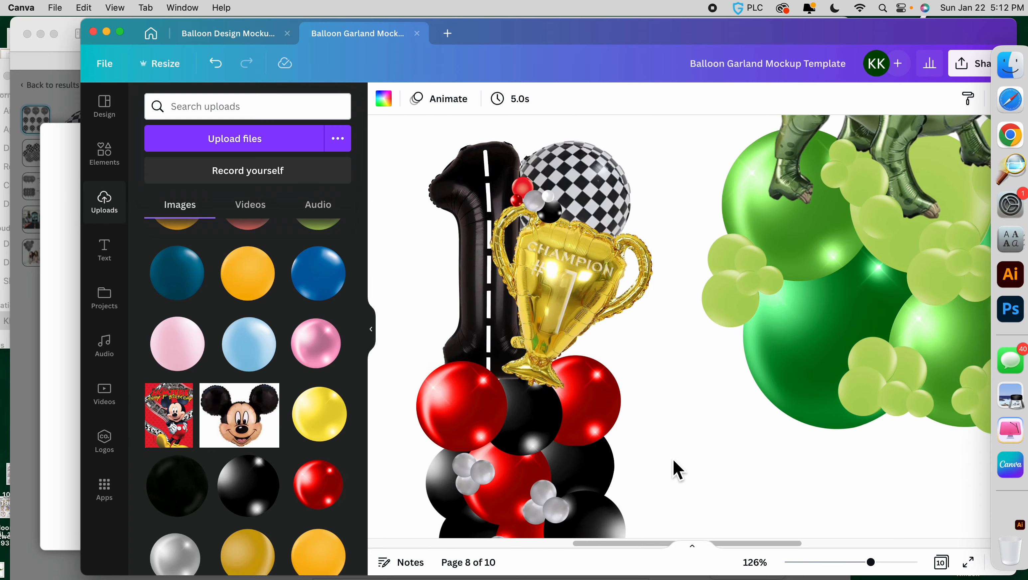
pyautogui.moveTo(872, 567); pyautogui.dragTo(855, 565)
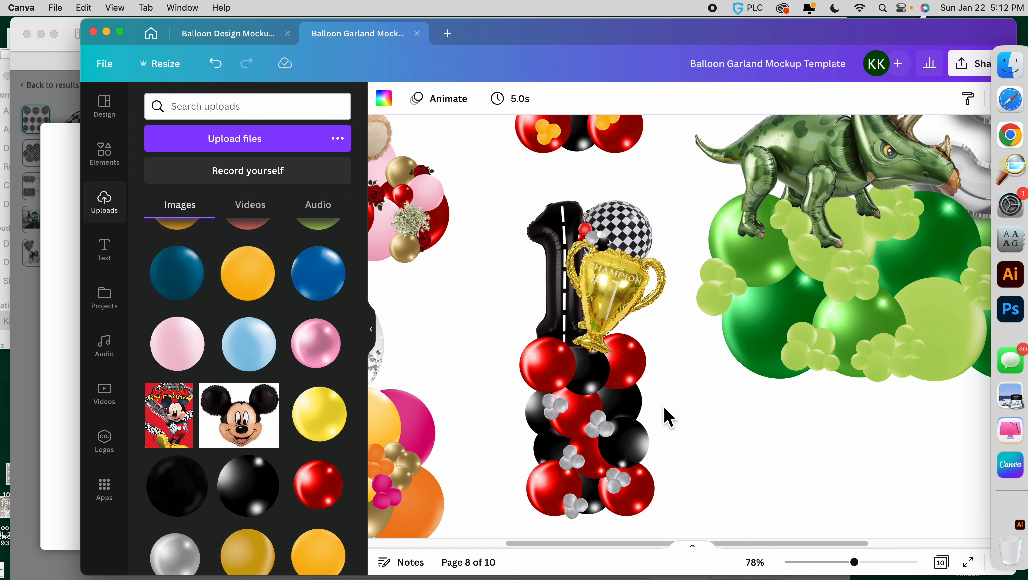
pyautogui.click(380, 342)
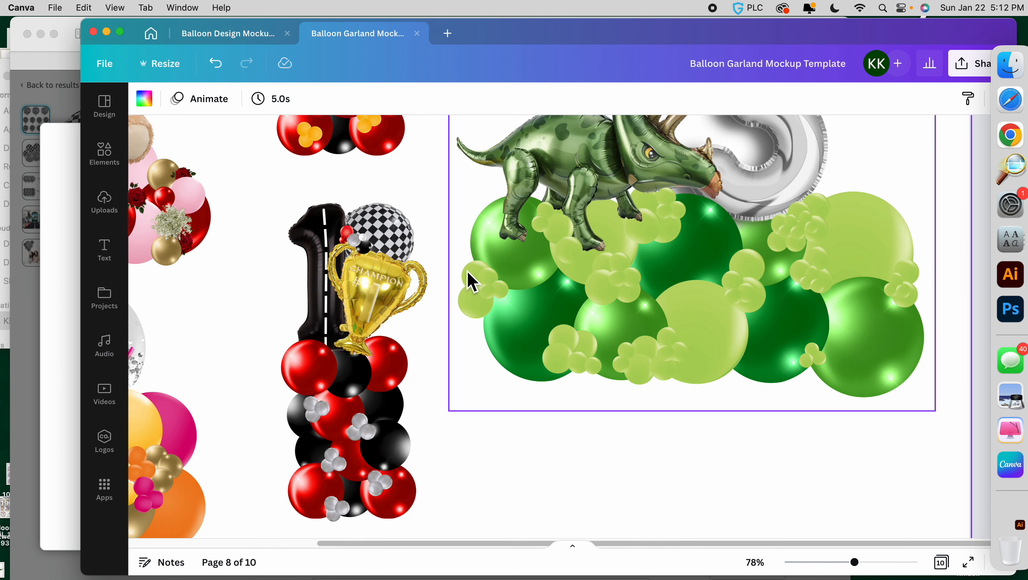
pyautogui.moveTo(854, 562); pyautogui.dragTo(851, 562)
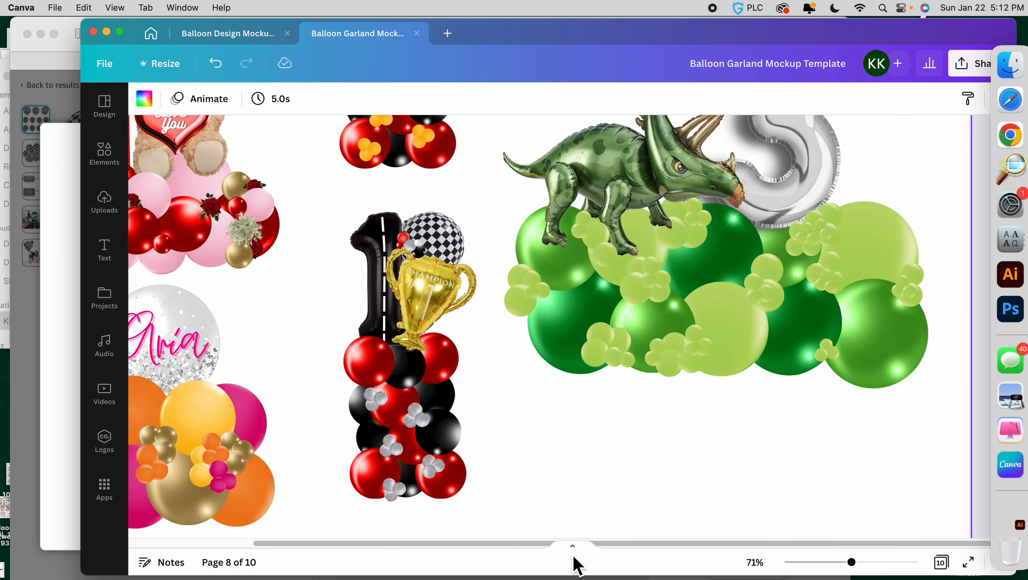
pyautogui.click(500, 545)
pyautogui.moveTo(500, 548); pyautogui.dragTo(438, 547)
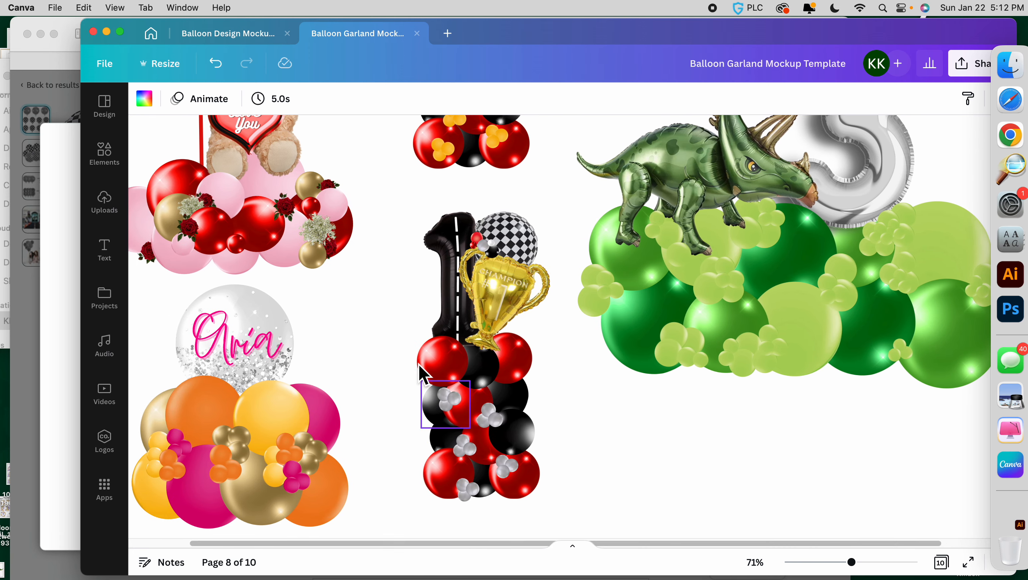
pyautogui.moveTo(422, 230); pyautogui.dragTo(564, 526)
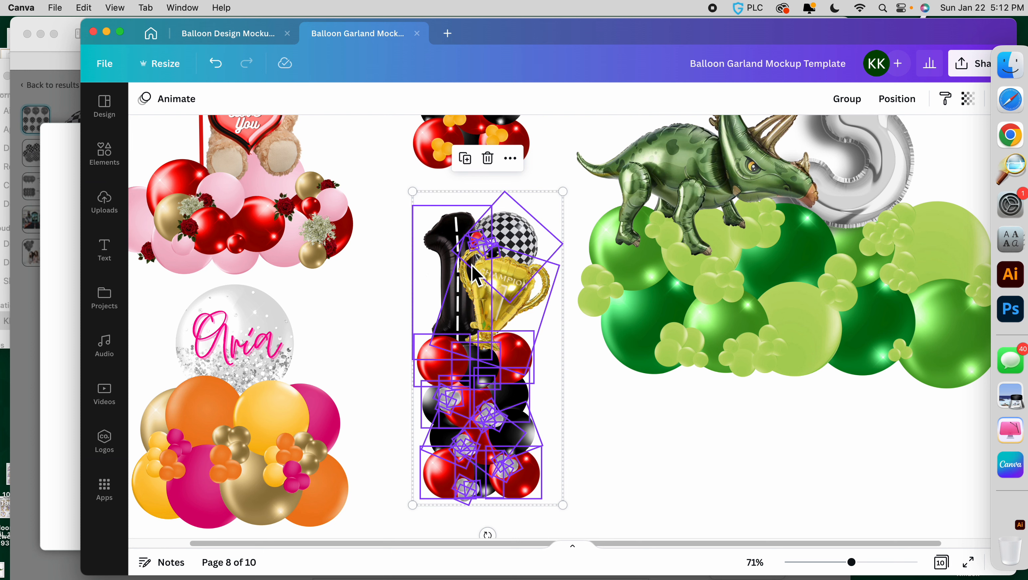
pyautogui.click(852, 105)
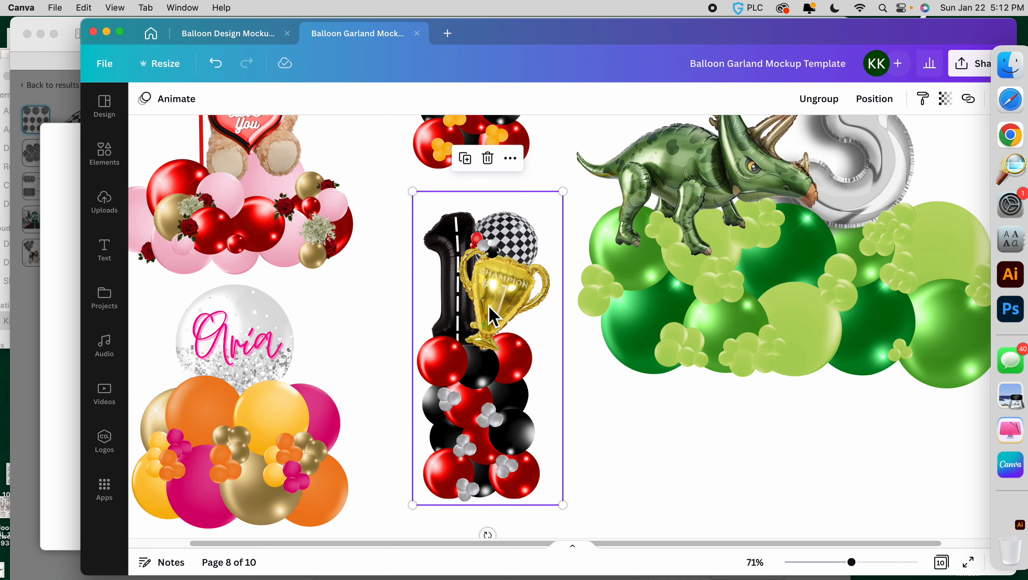
# Copy the grouped racing balloon column onto the empty Your Design Space page
pyautogui.scroll(-1, 498, 353)
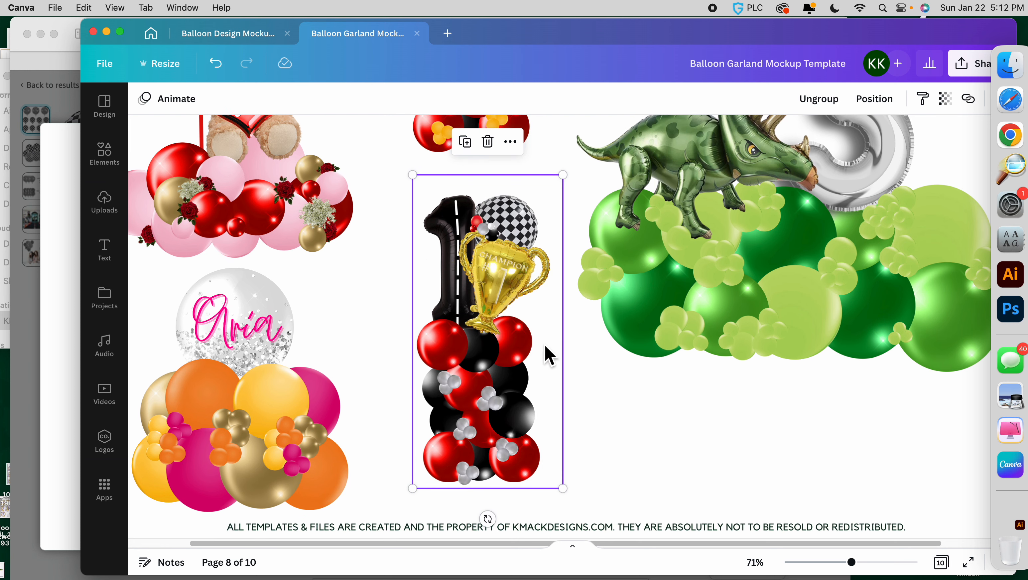
pyautogui.click(601, 408)
pyautogui.scroll(-10, 521, 379)
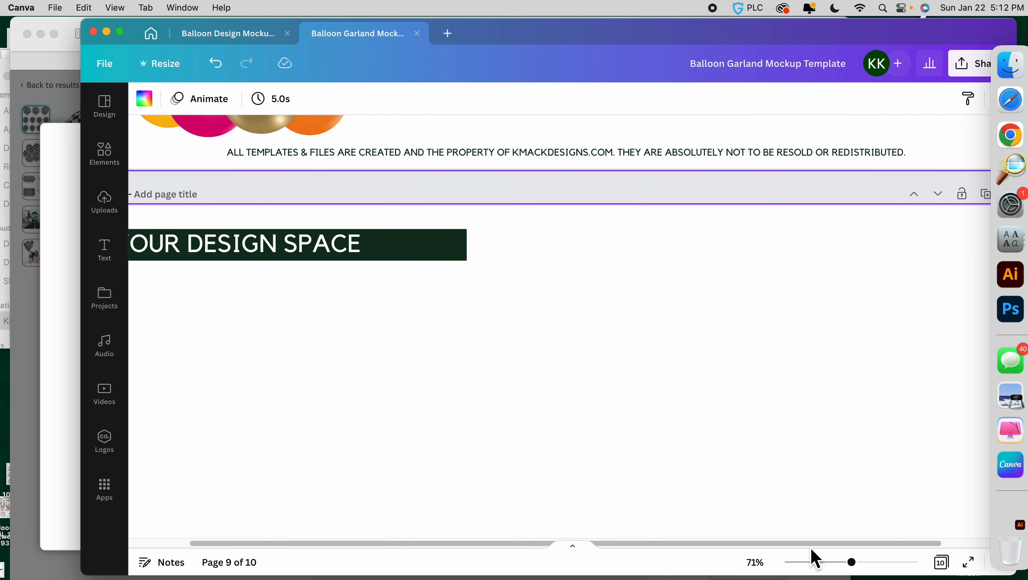
pyautogui.moveTo(851, 563); pyautogui.dragTo(840, 564)
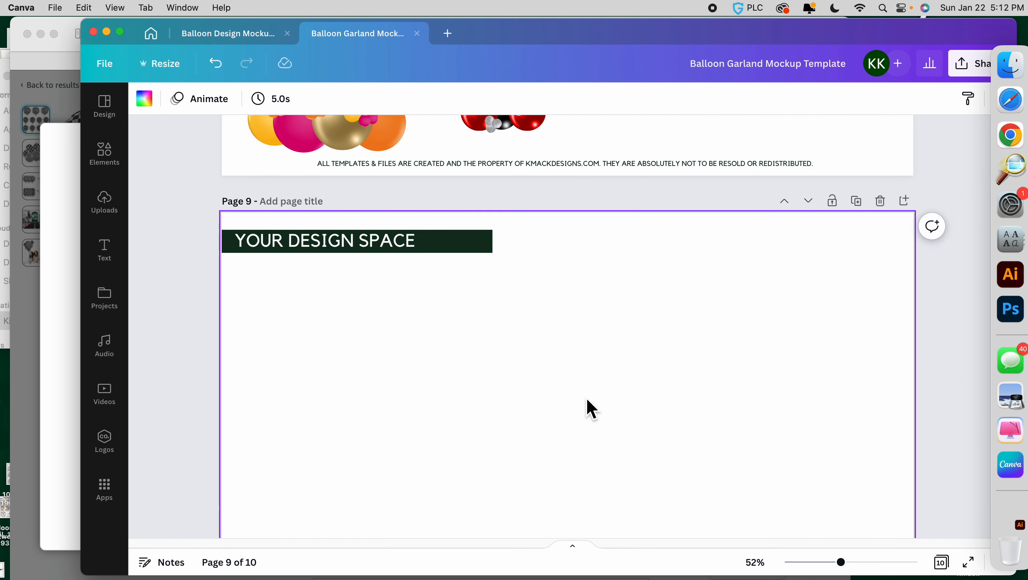
pyautogui.scroll(-3, 588, 400)
pyautogui.scroll(-2, 609, 402)
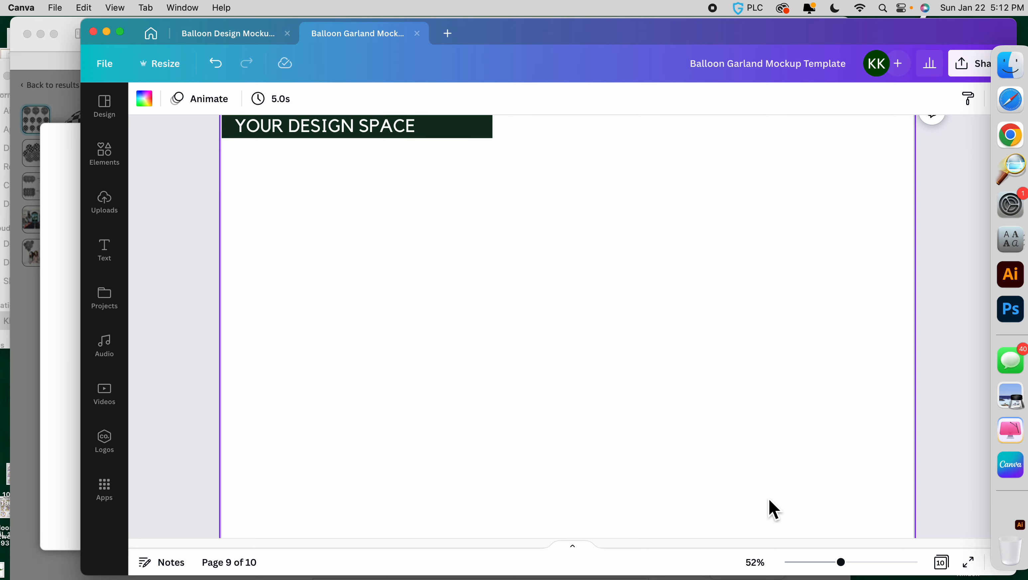
pyautogui.moveTo(849, 570); pyautogui.dragTo(835, 570)
pyautogui.scroll(-1, 605, 384)
pyautogui.scroll(-1, 604, 406)
pyautogui.press('super+v')
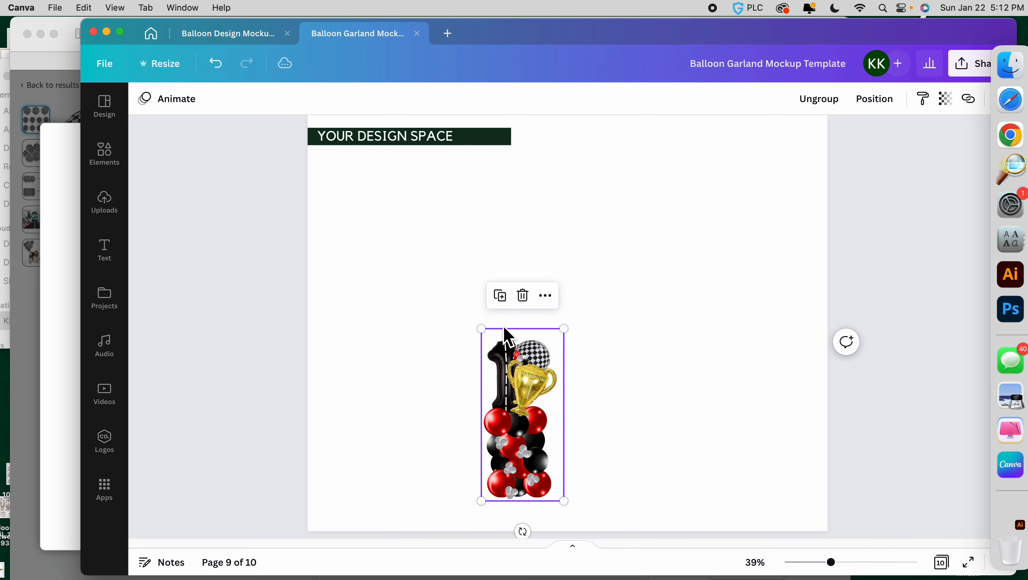
# Enlarge the pasted balloon column to nearly the page height, place it on the page's right side, and deselect it
pyautogui.moveTo(564, 328); pyautogui.dragTo(631, 192)
pyautogui.click(705, 283)
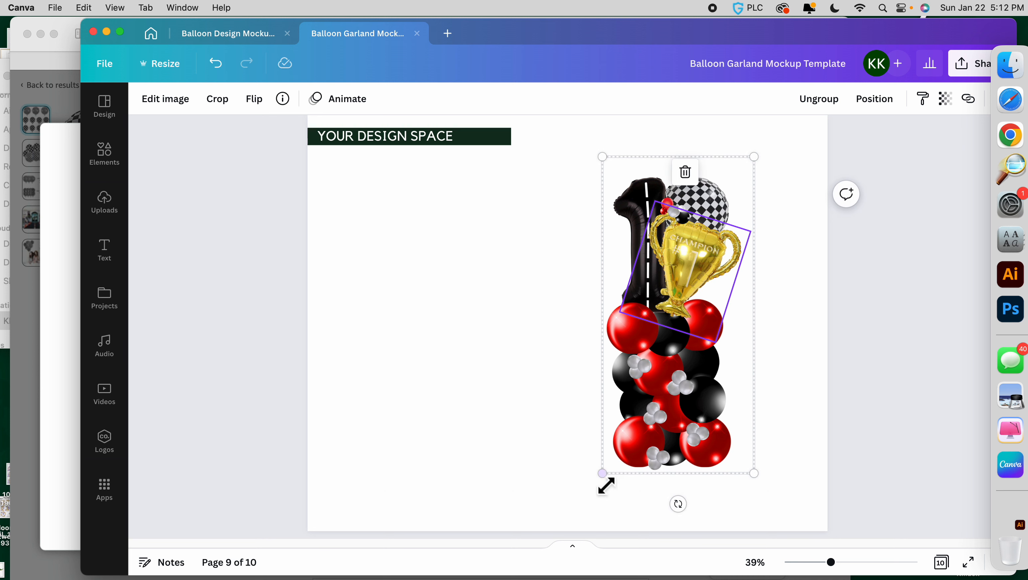
pyautogui.moveTo(611, 483); pyautogui.dragTo(584, 510)
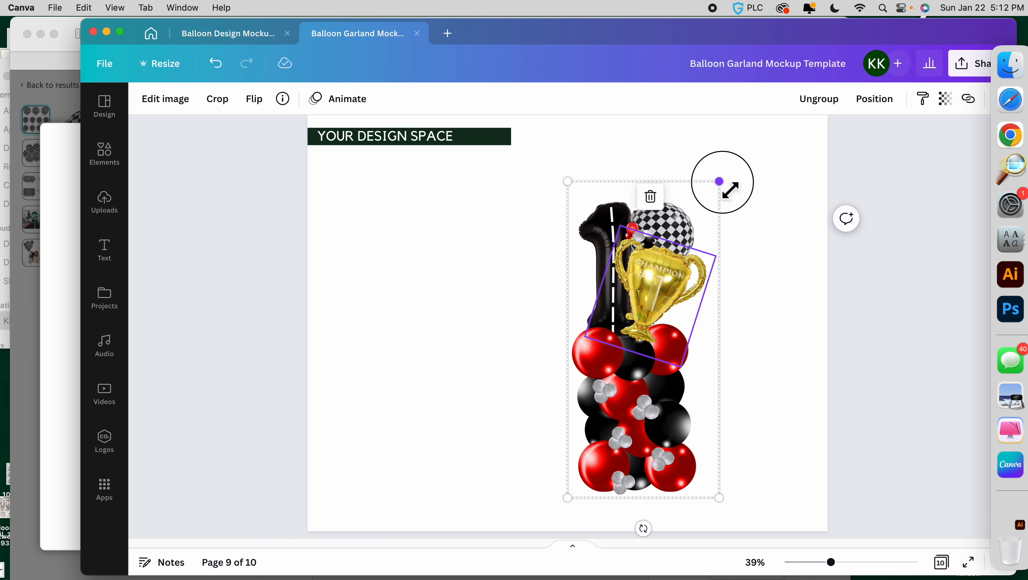
pyautogui.moveTo(719, 182); pyautogui.dragTo(760, 163)
pyautogui.moveTo(650, 324); pyautogui.dragTo(688, 330)
pyautogui.click(174, 211)
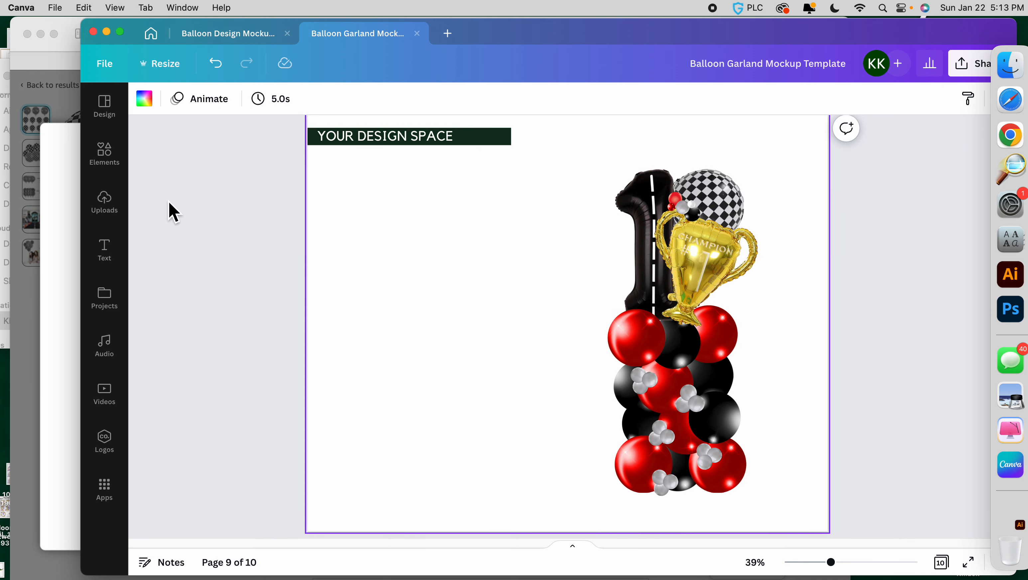
# Add a text box beside the balloon column, enlarge its text to about size 60.4 and place it left of the number 1
pyautogui.click(107, 250)
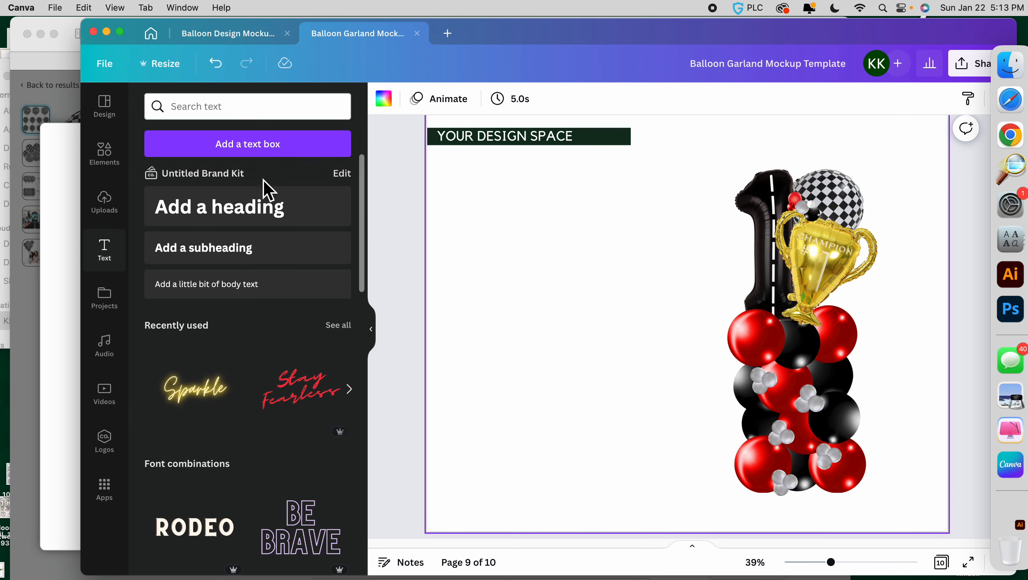
pyautogui.click(257, 156)
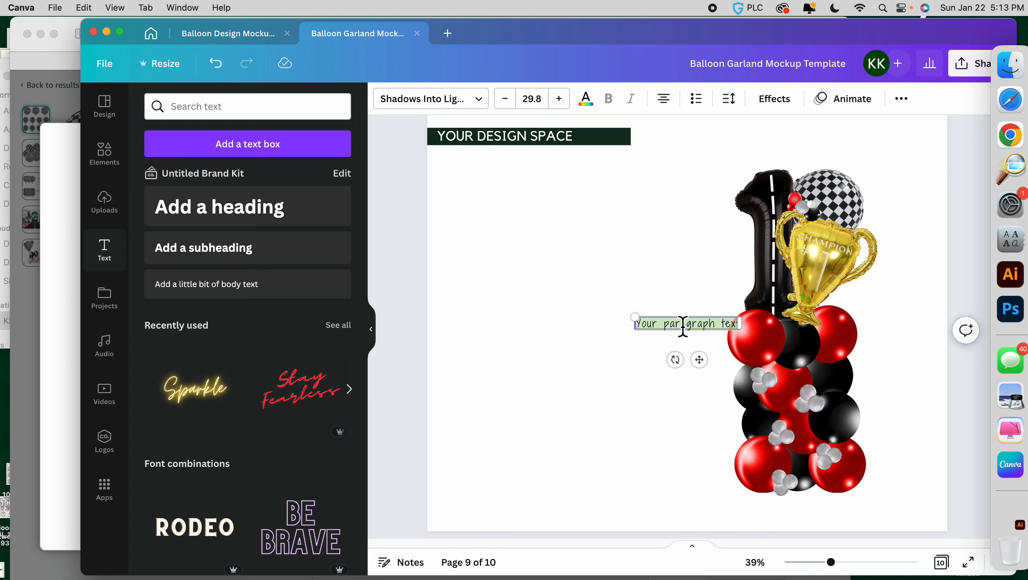
pyautogui.moveTo(626, 317); pyautogui.dragTo(514, 268)
pyautogui.moveTo(619, 313); pyautogui.dragTo(567, 264)
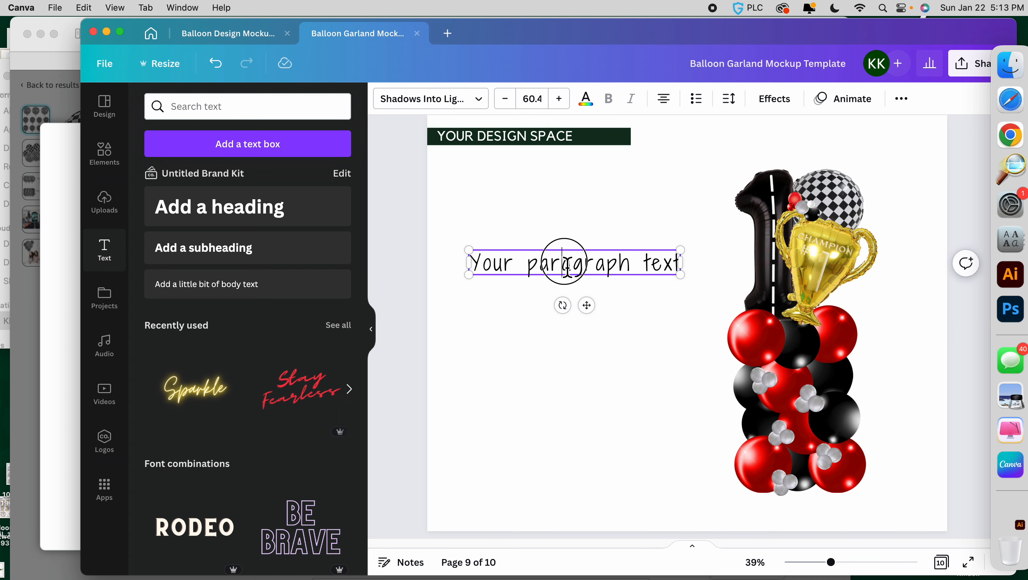
# Replace the placeholder text with the child's name in possessive form followed by "1st Birthday"
pyautogui.press('super+a')
pyautogui.write('R')
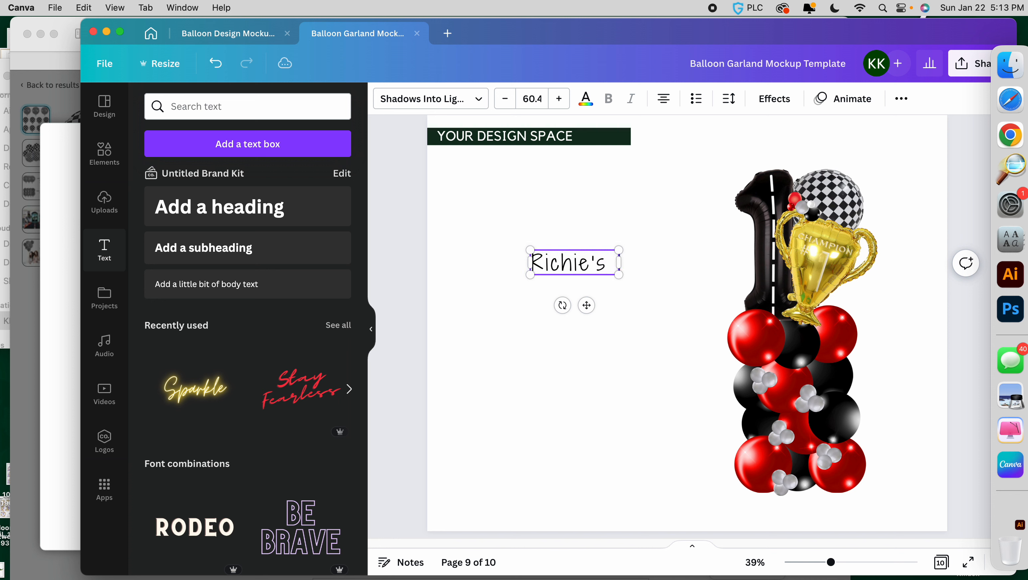
pyautogui.write("ichie's 1st Birthday")
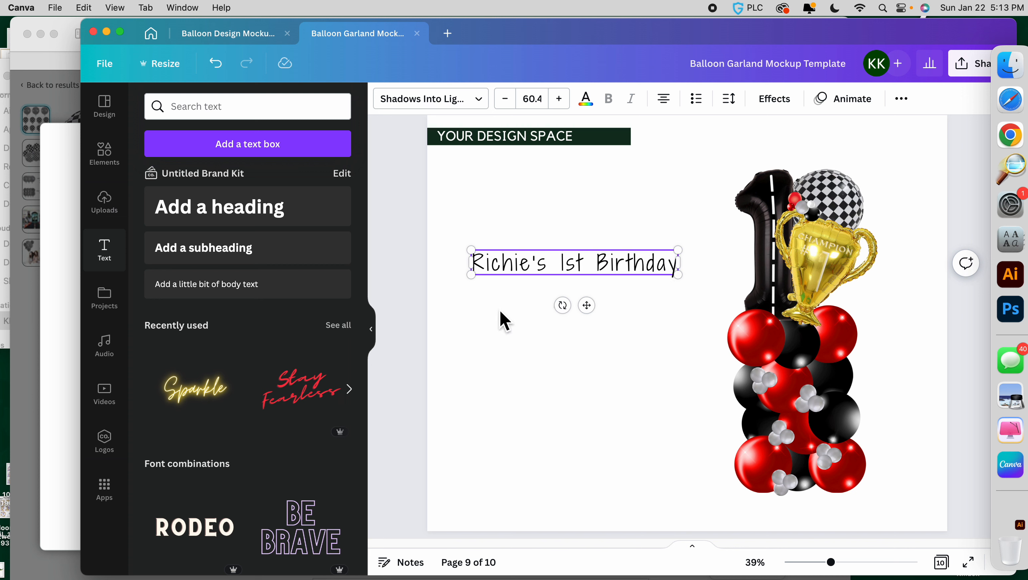
pyautogui.click(503, 320)
# Nudge the birthday heading up slightly and place a smaller copy of it, about size 48.6, directly beneath
pyautogui.click(544, 253)
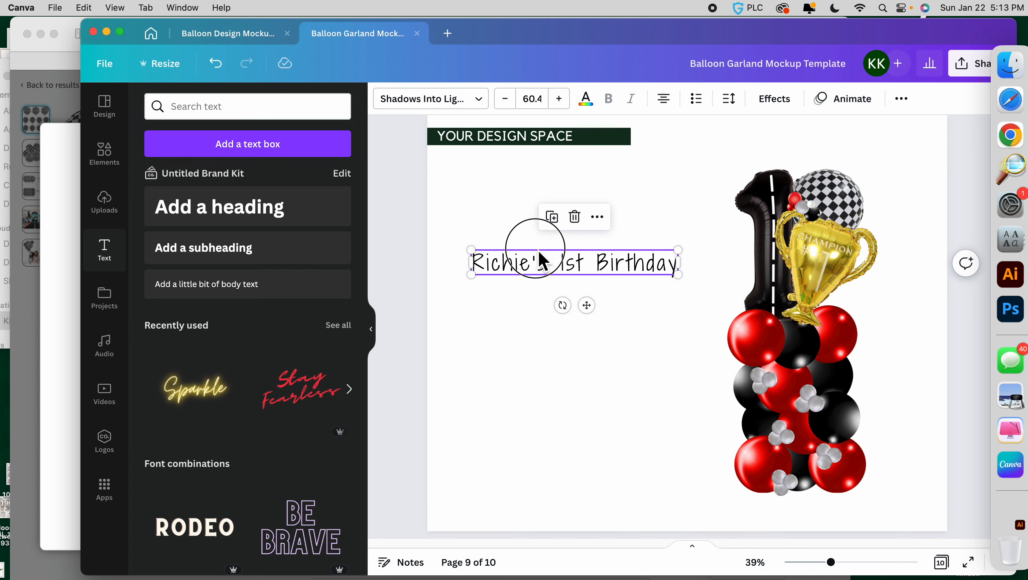
pyautogui.moveTo(544, 262); pyautogui.dragTo(540, 256)
pyautogui.press('super+z')
pyautogui.moveTo(680, 273); pyautogui.dragTo(614, 298)
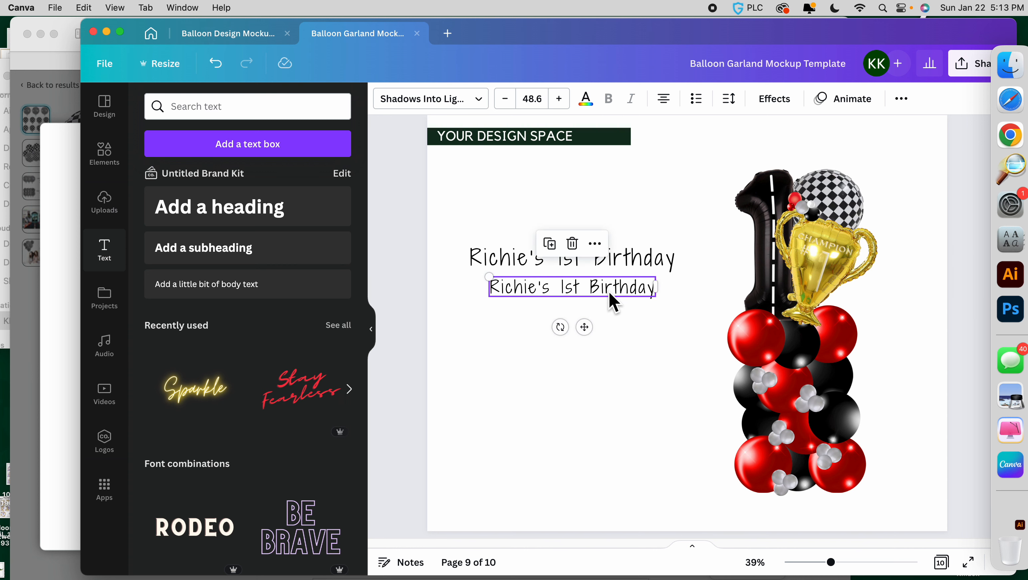
# Change the text of the smaller copied line to "Included:"
pyautogui.doubleClick(610, 292)
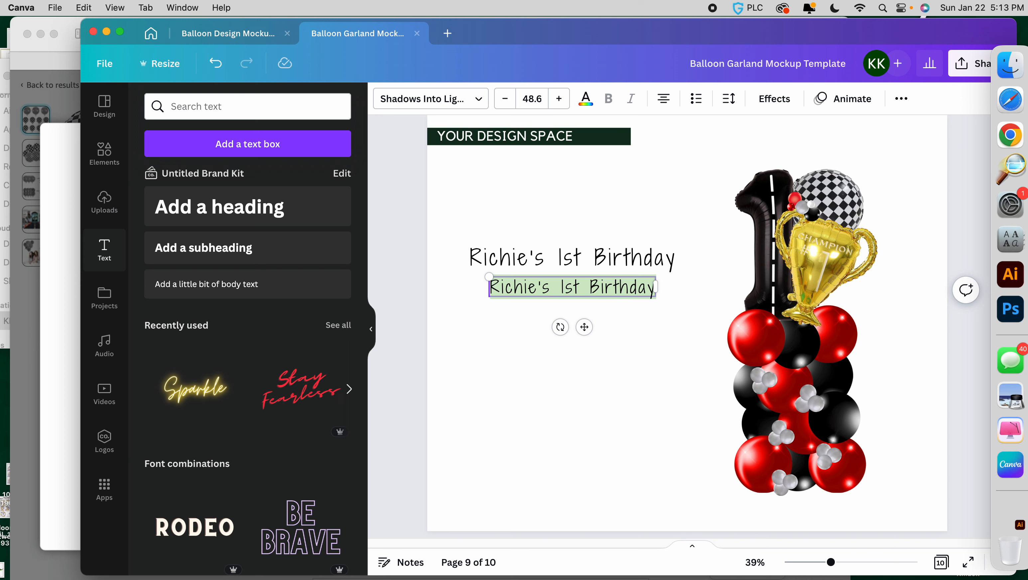
pyautogui.write('Includes')
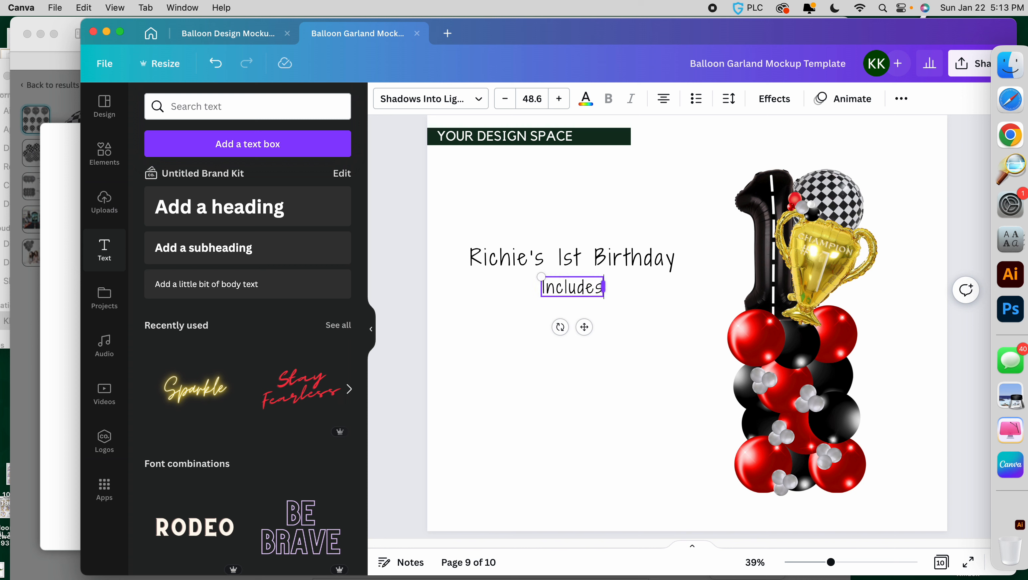
pyautogui.click(615, 343)
# Shrink the "Included:" line and center it beneath the birthday heading, then deselect it
pyautogui.click(595, 300)
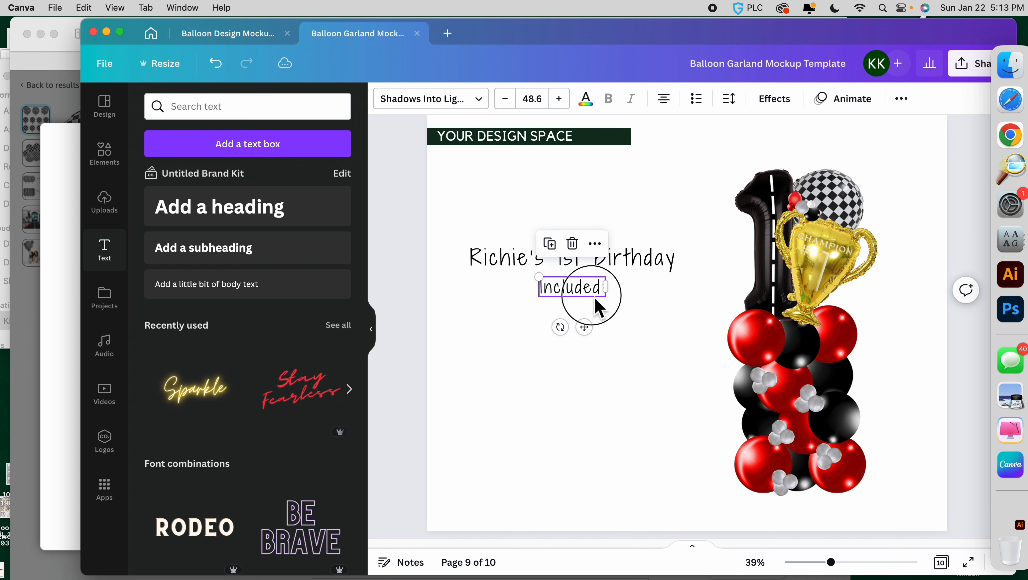
pyautogui.moveTo(595, 300); pyautogui.dragTo(549, 300)
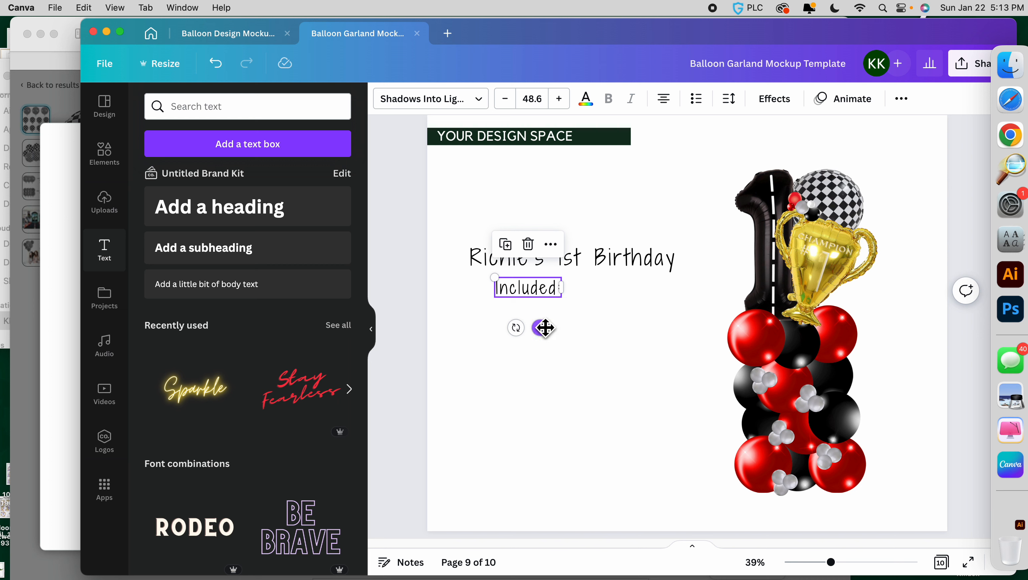
pyautogui.moveTo(495, 277); pyautogui.dragTo(569, 294)
pyautogui.click(653, 325)
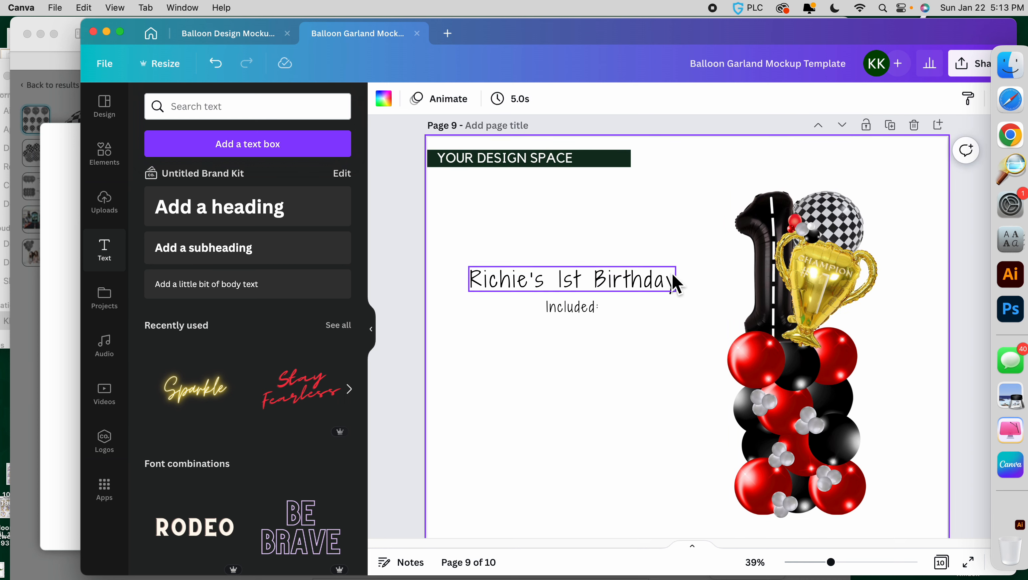
# Review the balloon column and text on the design page, then look over the template's other balloon arrangement pages
pyautogui.click(726, 285)
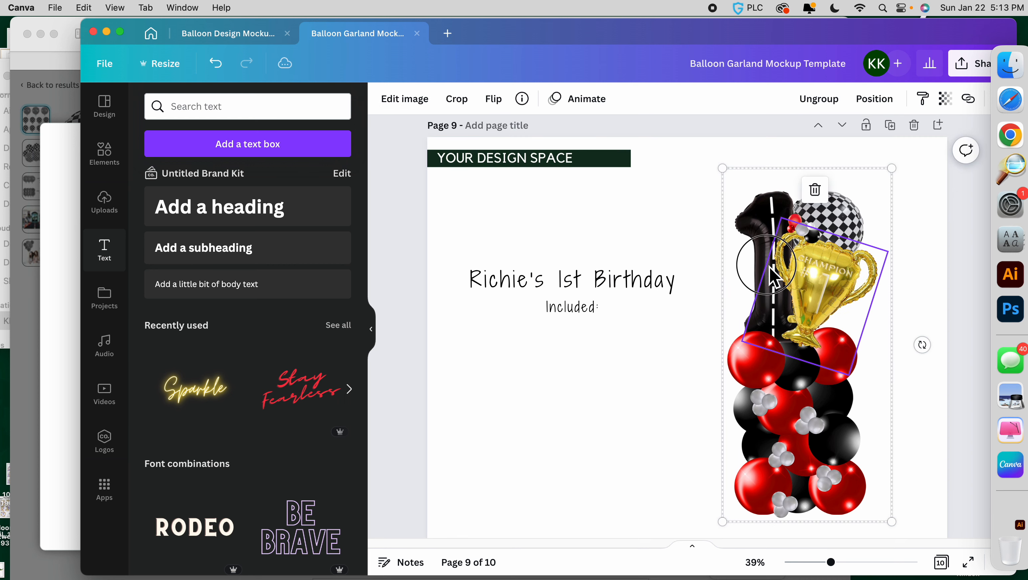
pyautogui.click(602, 340)
pyautogui.click(859, 357)
pyautogui.click(434, 374)
pyautogui.scroll(-6, 549, 392)
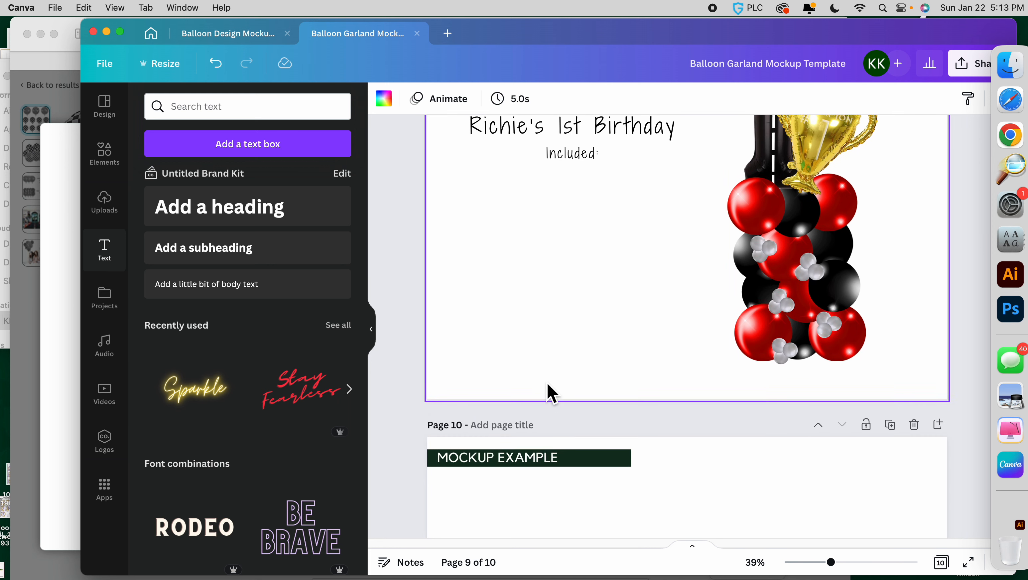
pyautogui.scroll(3, 550, 392)
pyautogui.scroll(10, 550, 392)
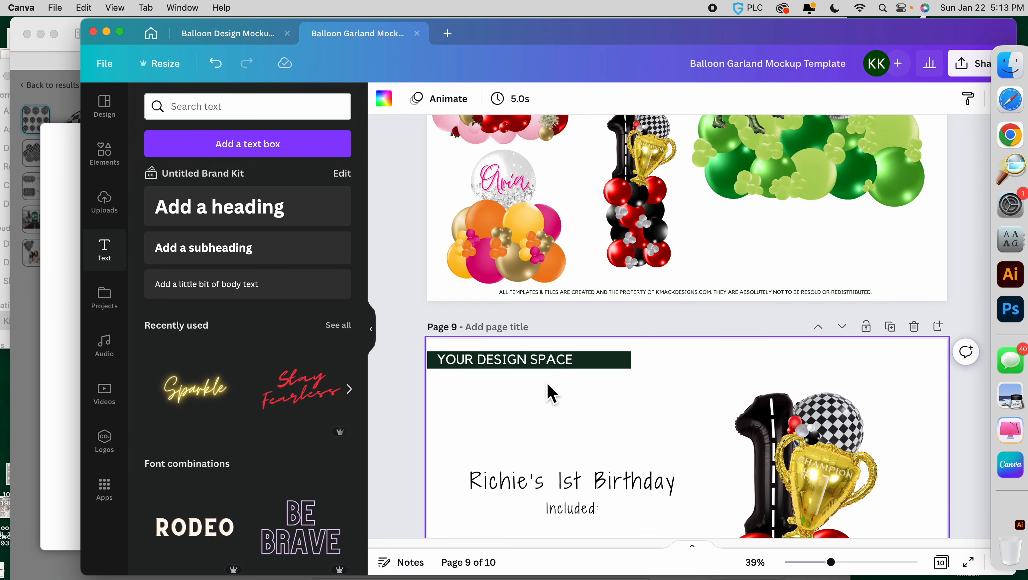
pyautogui.scroll(6, 550, 392)
pyautogui.scroll(-5, 550, 391)
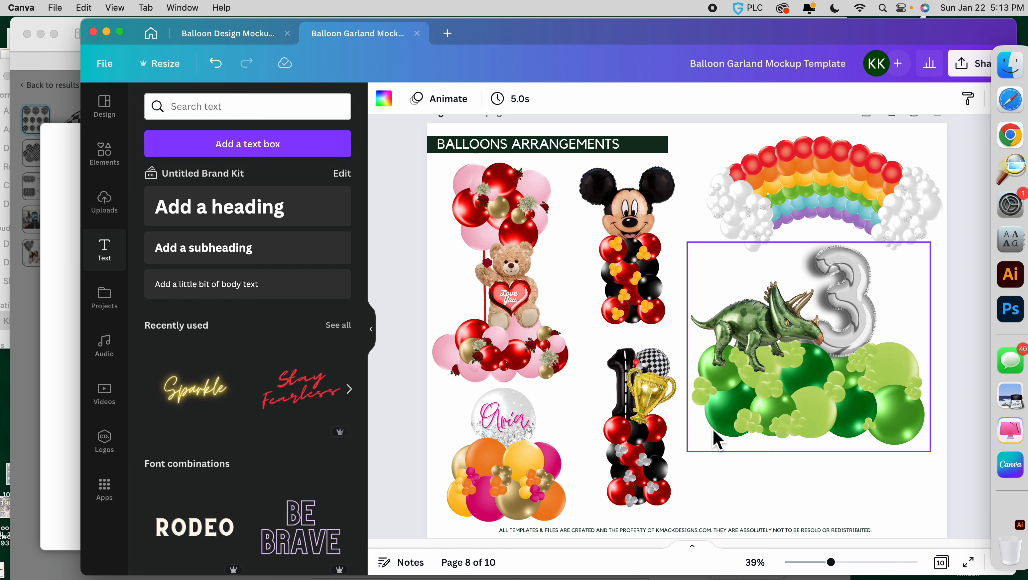
pyautogui.scroll(3, 713, 436)
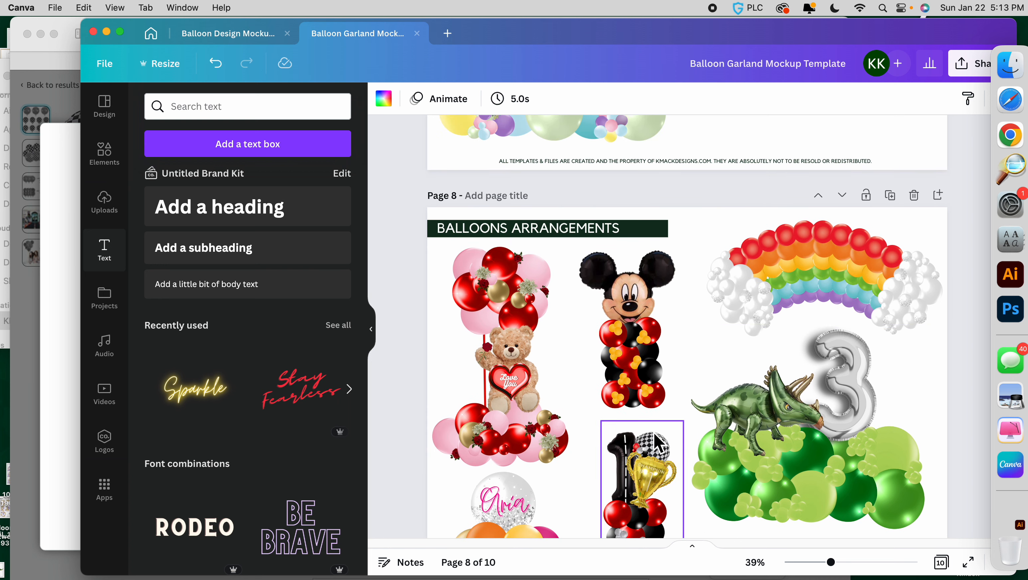
pyautogui.scroll(10, 655, 434)
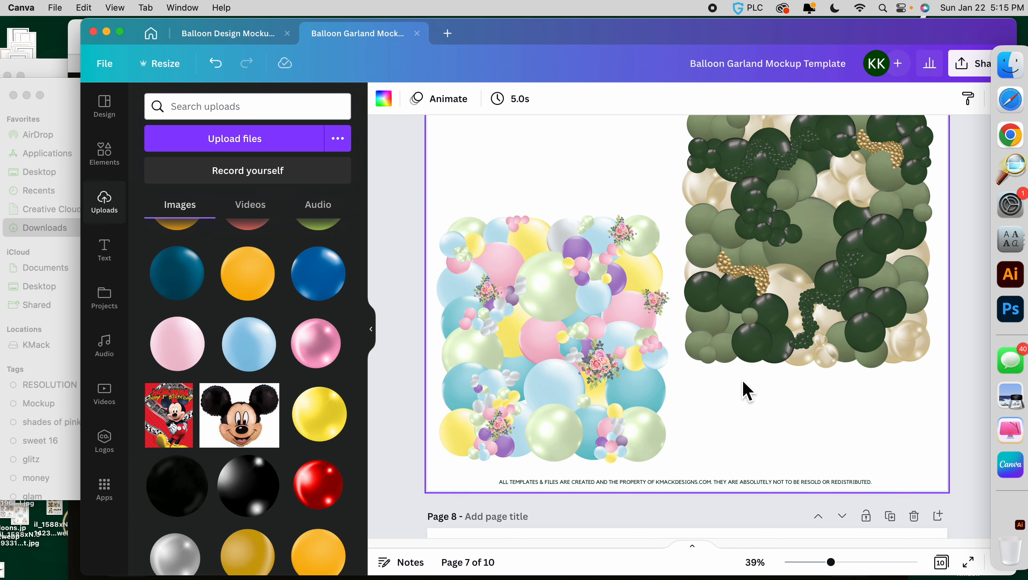
pyautogui.scroll(-15, 743, 381)
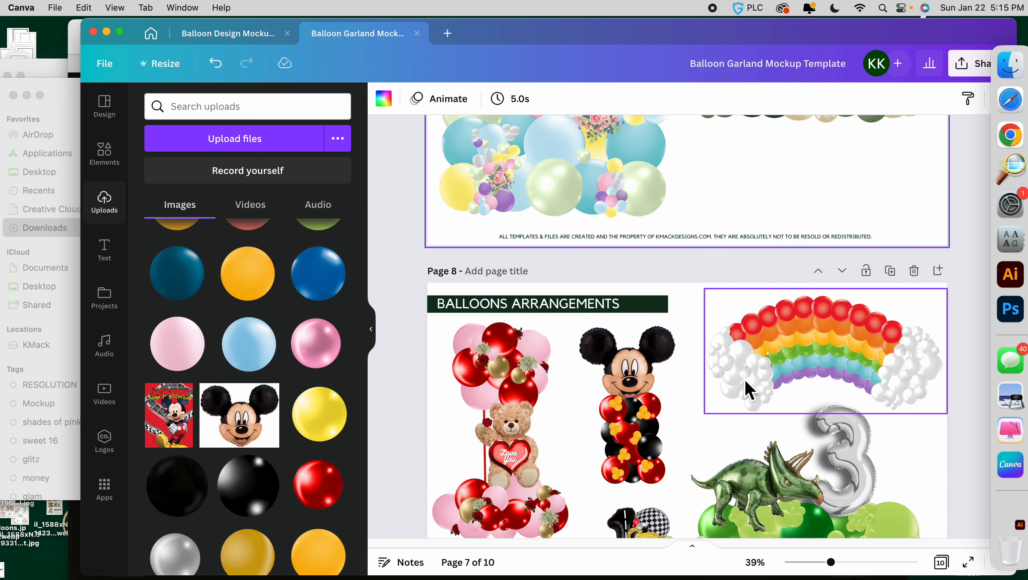
pyautogui.scroll(2, 746, 389)
pyautogui.click(648, 314)
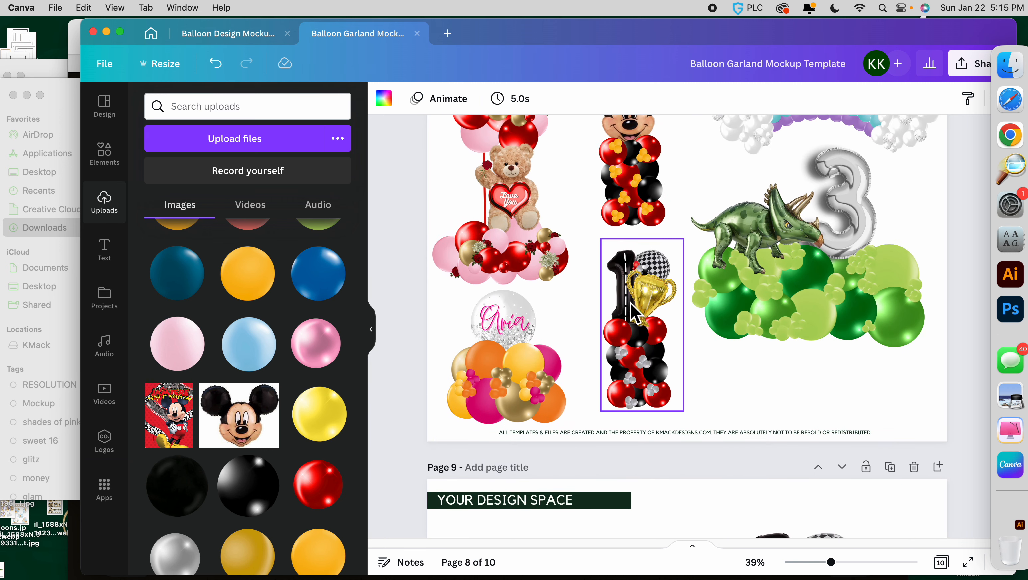
pyautogui.click(739, 383)
pyautogui.scroll(3, 737, 376)
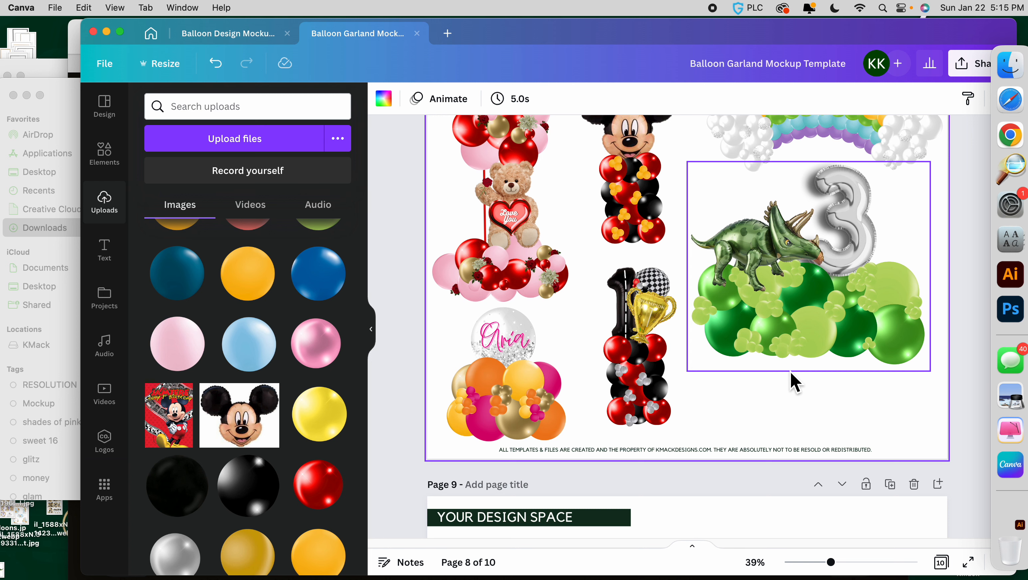
pyautogui.scroll(2, 790, 371)
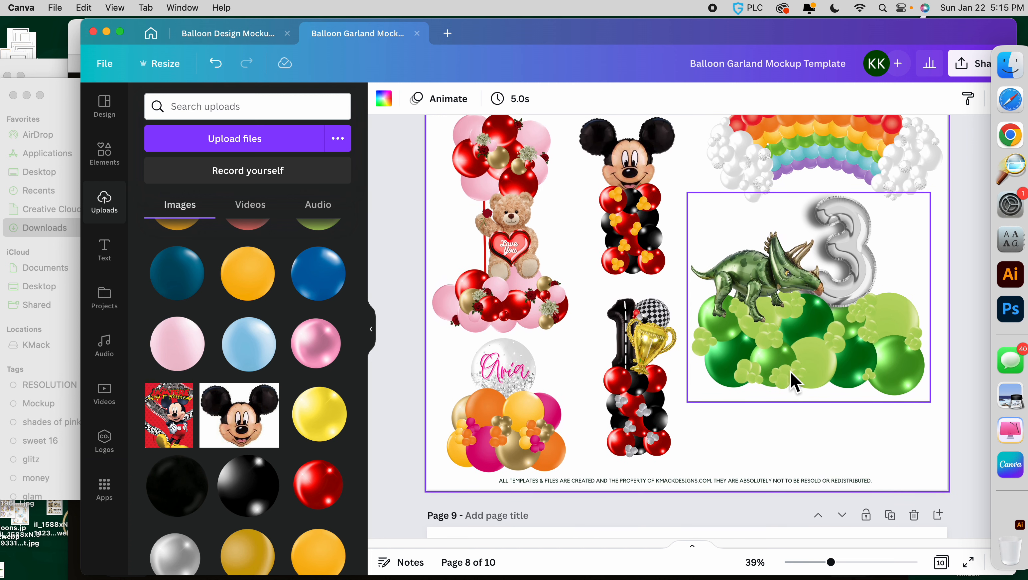